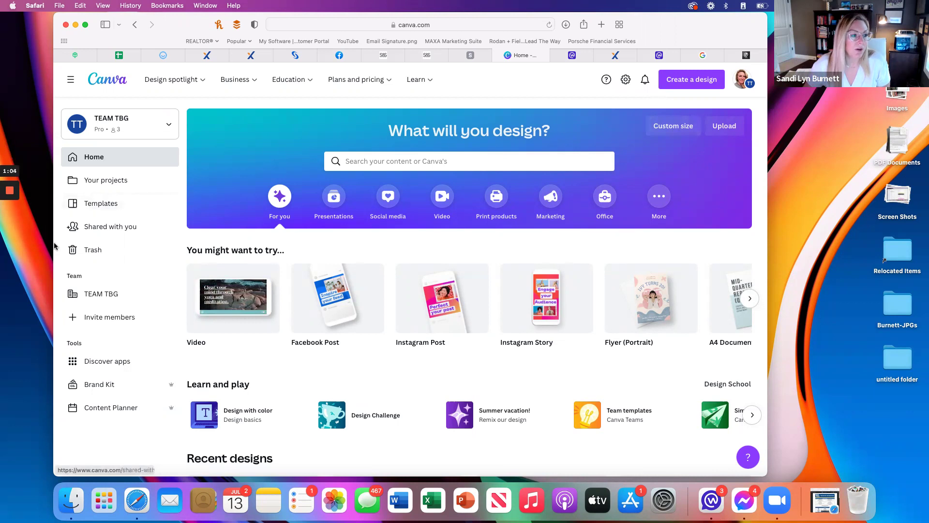
- Open the team's Brand Kit, look over its brand logos, colors and fonts sections, and return to the home page
{"action": "left_click", "coordinate": [92, 385]}
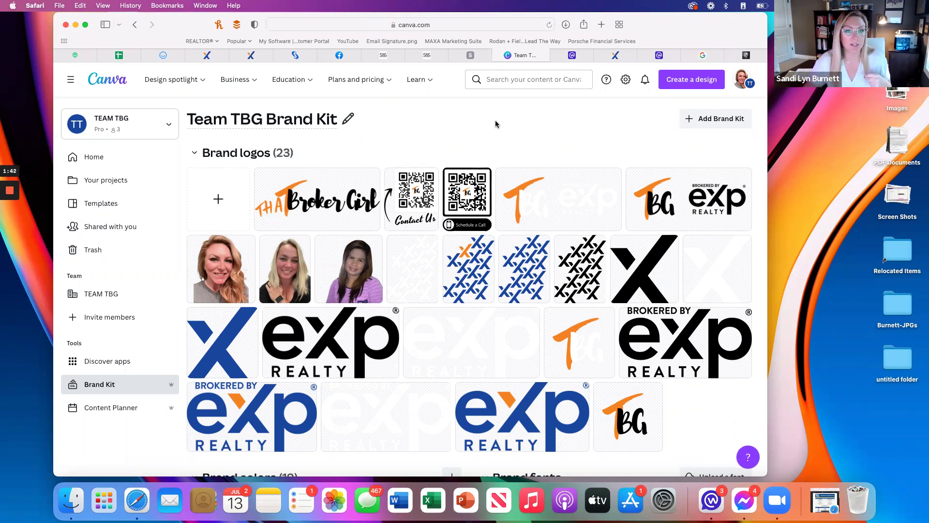
{"action": "scroll", "coordinate": [459, 160], "scroll_direction": "down", "scroll_amount": 3}
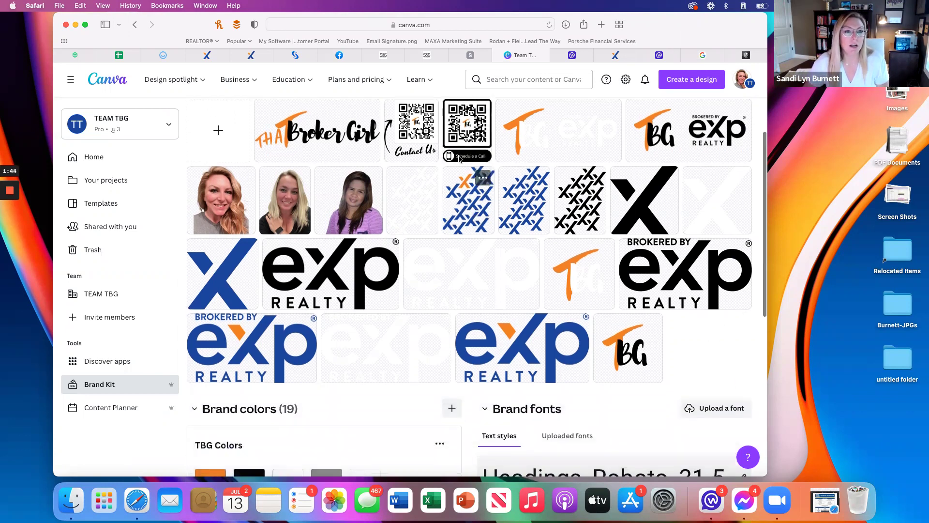
{"action": "scroll", "coordinate": [459, 159], "scroll_direction": "up", "scroll_amount": 2}
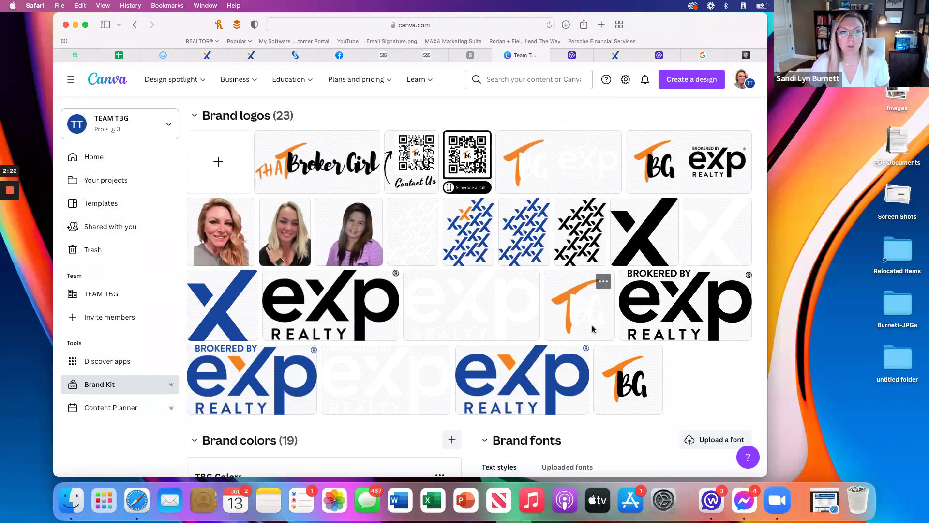
{"action": "mouse_move", "coordinate": [292, 80]}
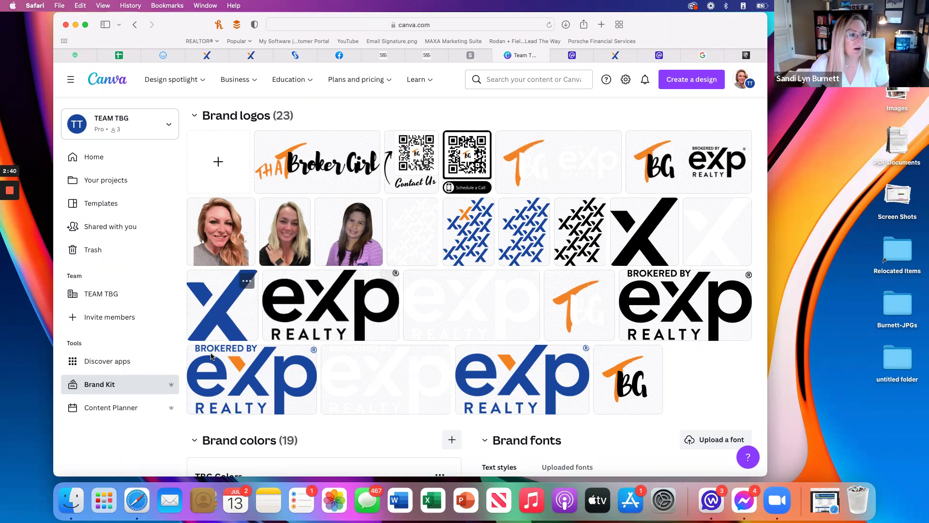
{"action": "left_click", "coordinate": [94, 157]}
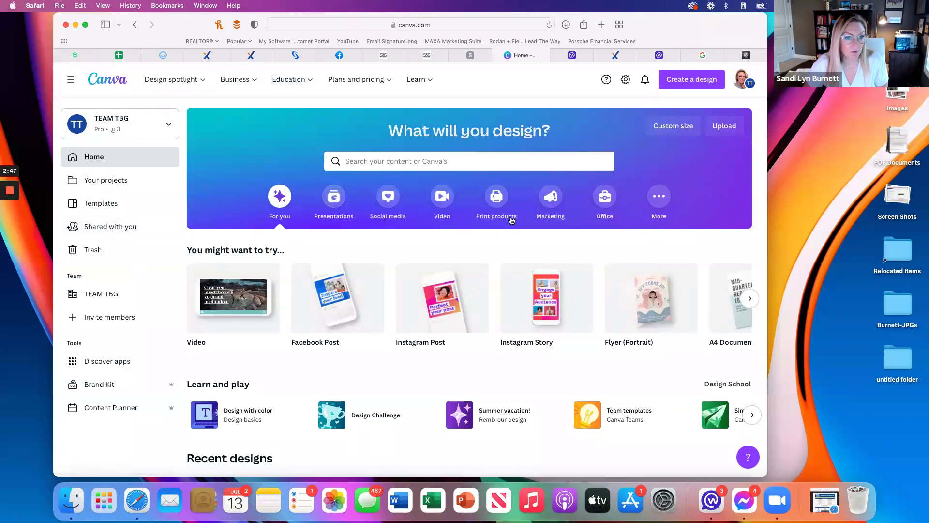
- Open the TEAM TBG team page and browse the shared designs on it
{"action": "left_click", "coordinate": [99, 295]}
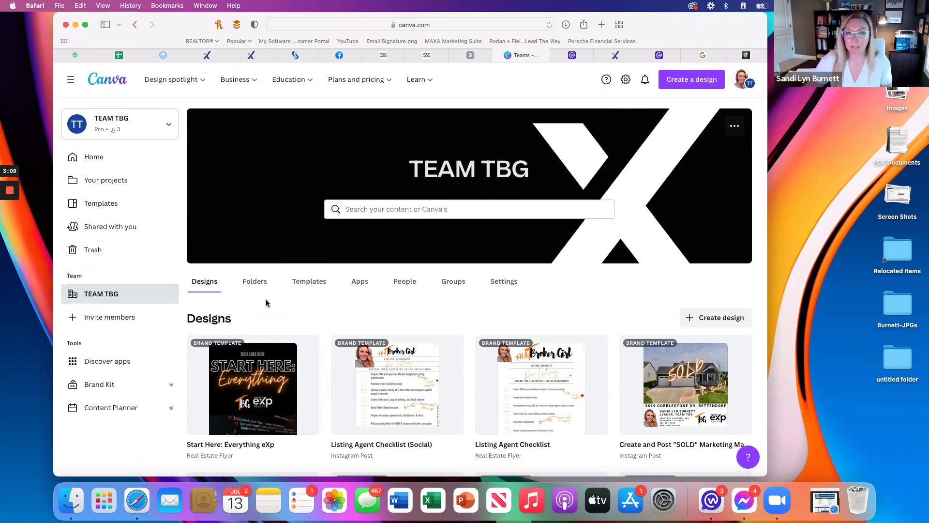
{"action": "scroll", "coordinate": [269, 293], "scroll_direction": "down", "scroll_amount": 5}
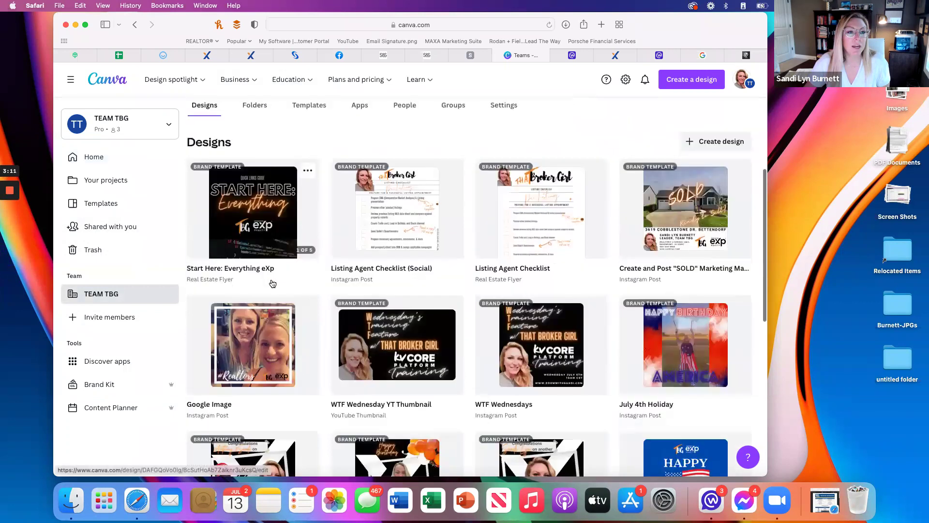
{"action": "scroll", "coordinate": [615, 178], "scroll_direction": "down", "scroll_amount": 1}
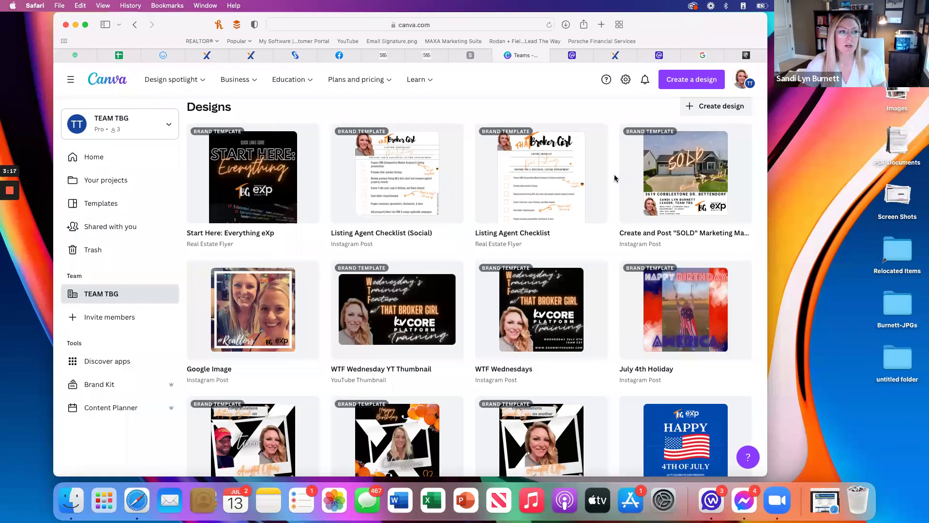
{"action": "scroll", "coordinate": [595, 193], "scroll_direction": "up", "scroll_amount": 4}
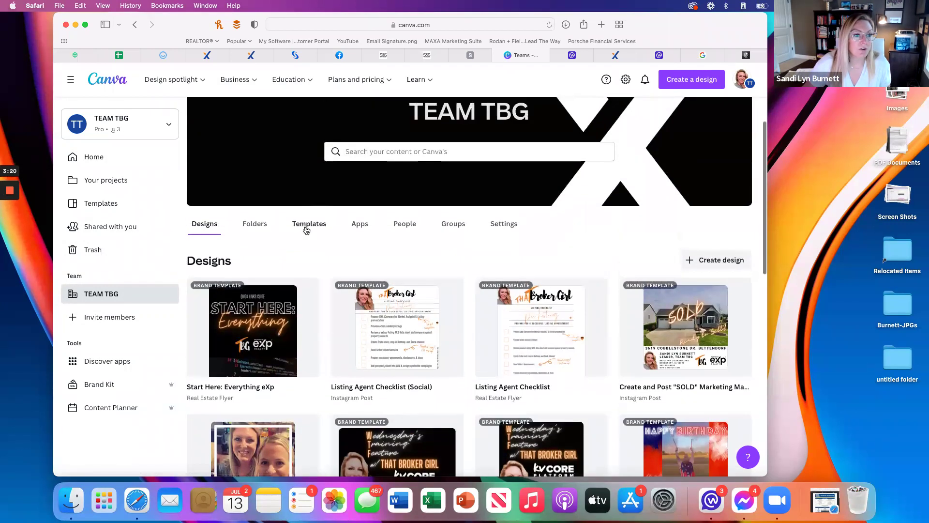
- Show the team's templates and open the preview of the Listing Presentation template
{"action": "left_click", "coordinate": [306, 227]}
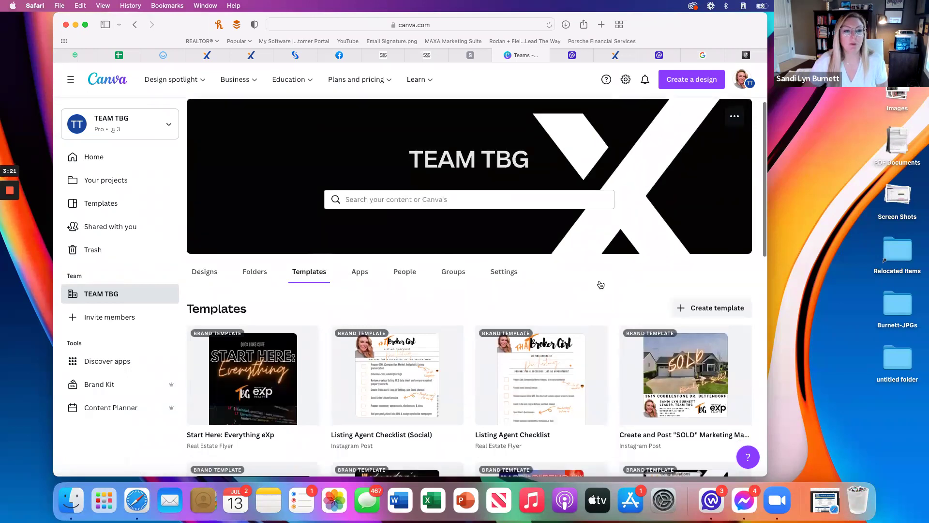
{"action": "scroll", "coordinate": [600, 285], "scroll_direction": "down", "scroll_amount": 4}
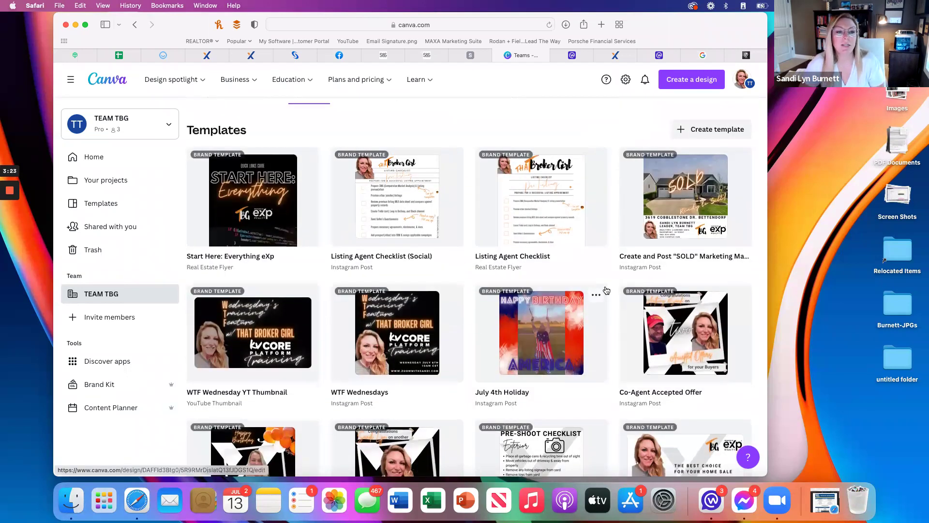
{"action": "scroll", "coordinate": [606, 290], "scroll_direction": "down", "scroll_amount": 6}
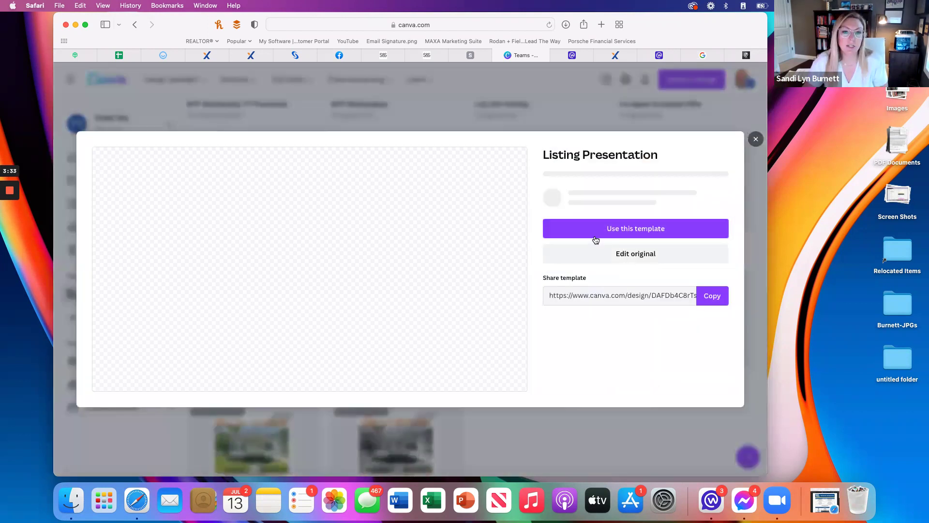
- Page through the bio and team slides in the Listing Presentation preview, then close it
{"action": "left_click", "coordinate": [504, 269]}
{"action": "left_click", "coordinate": [505, 269]}
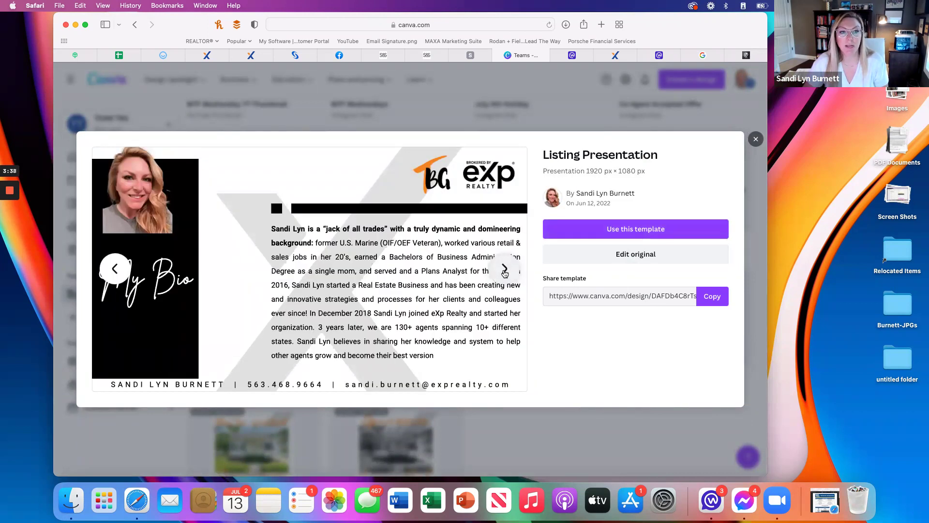
{"action": "left_click", "coordinate": [504, 269]}
{"action": "left_click", "coordinate": [504, 269]}
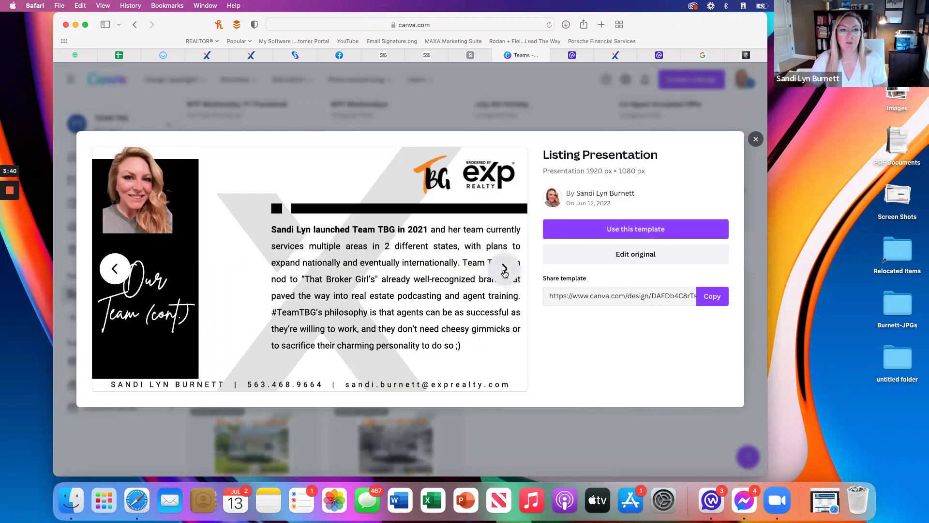
{"action": "left_click", "coordinate": [504, 269]}
{"action": "key", "text": "Left"}
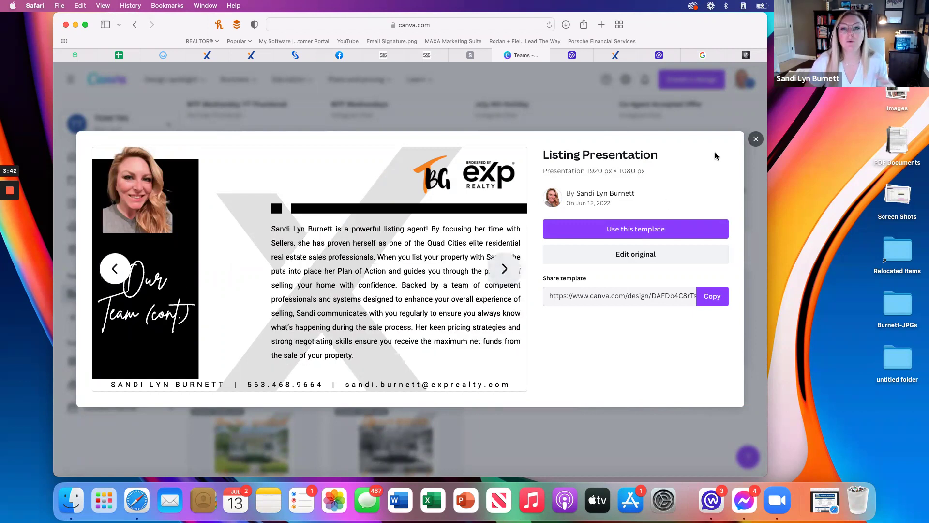
{"action": "left_click", "coordinate": [756, 141]}
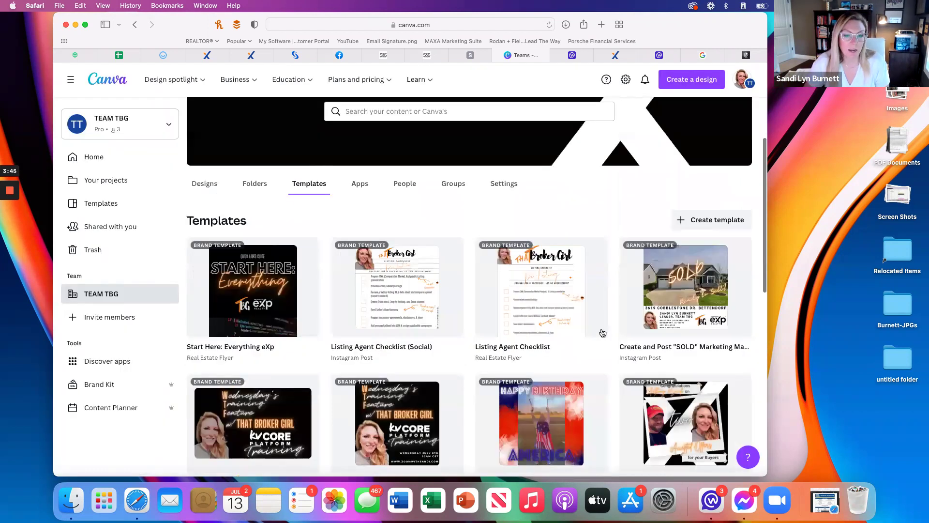
- Preview each page of the "SOLD" marketing materials template and close the preview
{"action": "scroll", "coordinate": [603, 331], "scroll_direction": "up", "scroll_amount": 1}
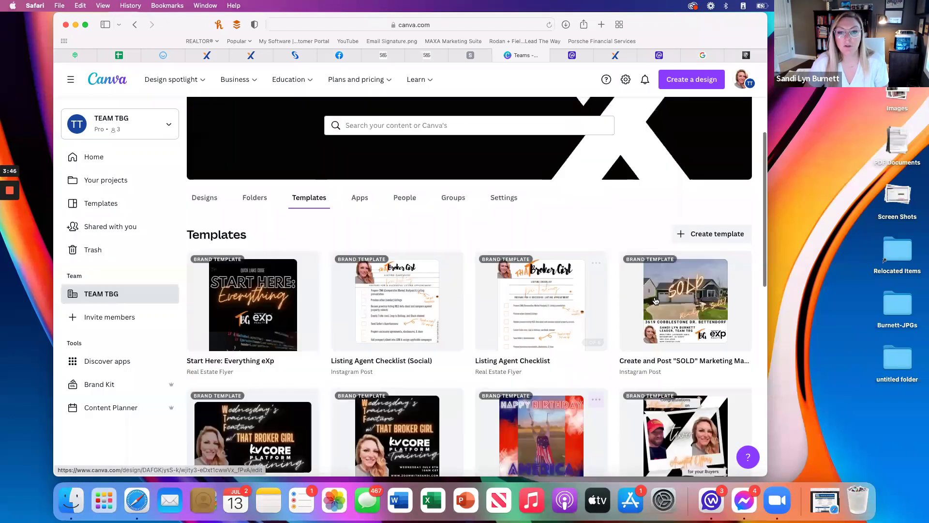
{"action": "left_click", "coordinate": [656, 298]}
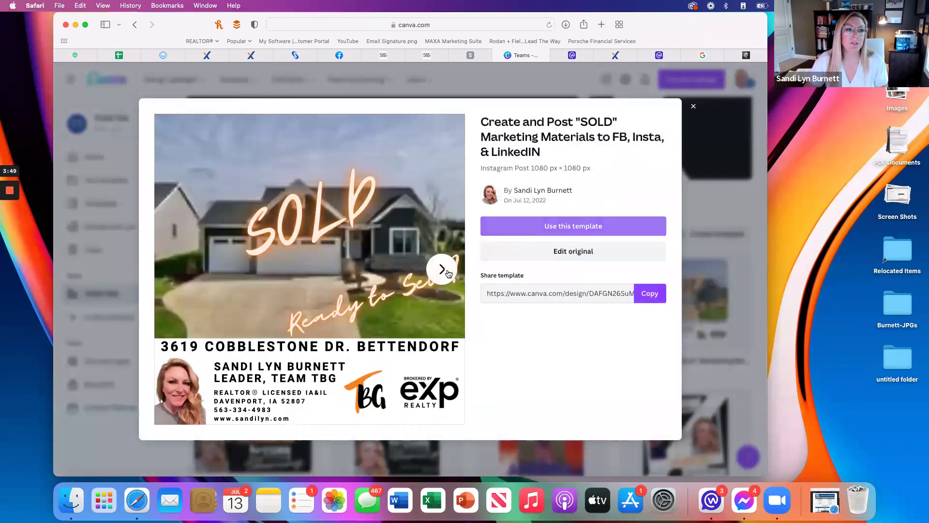
{"action": "left_click", "coordinate": [443, 269]}
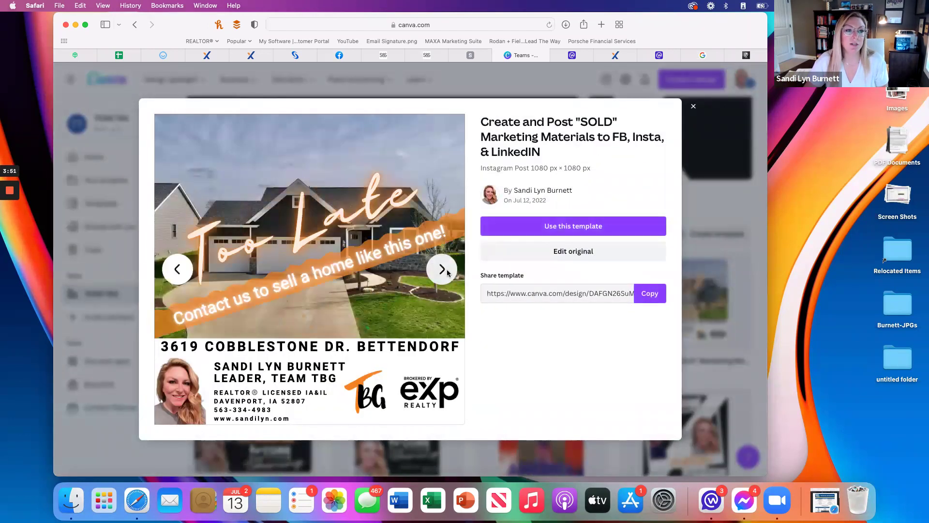
{"action": "left_click", "coordinate": [446, 272]}
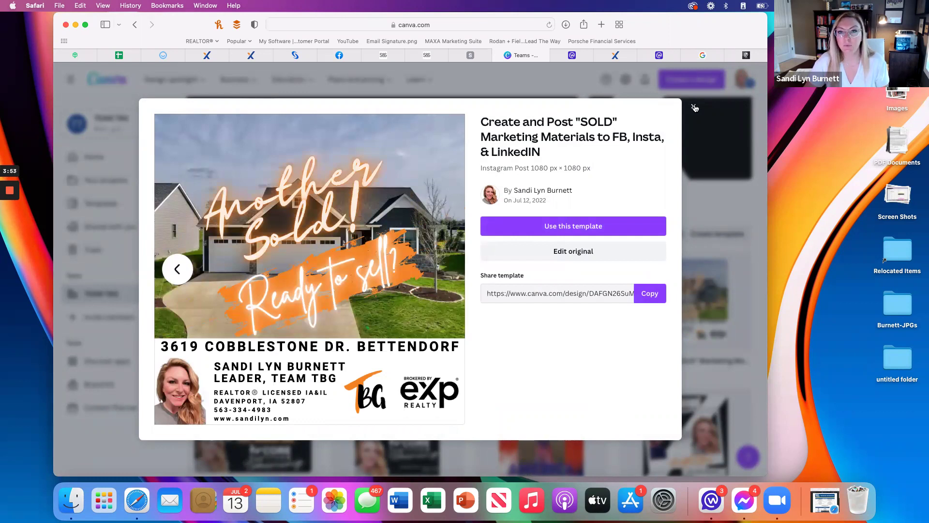
{"action": "key", "text": "Escape"}
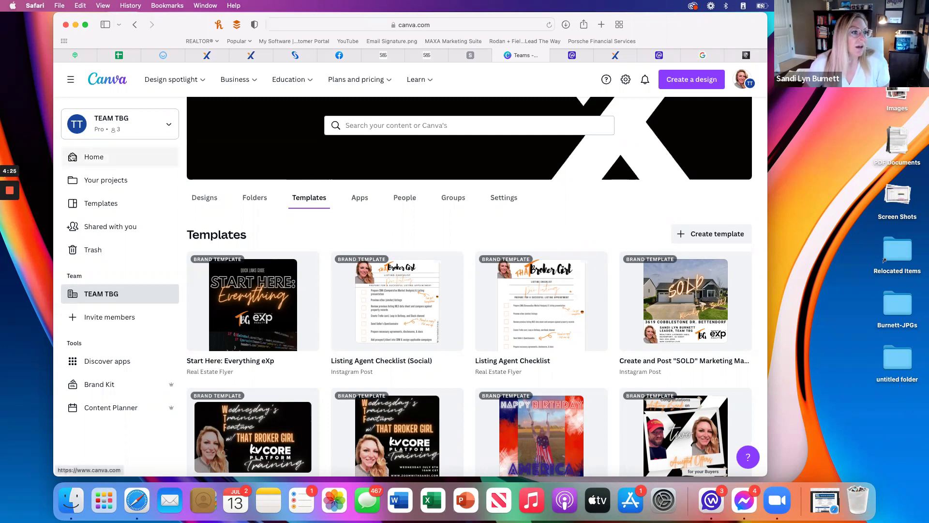
- Create a new design from the team's "Start Here: Everything eXp" brand template
{"action": "scroll", "coordinate": [429, 244], "scroll_direction": "down", "scroll_amount": 5}
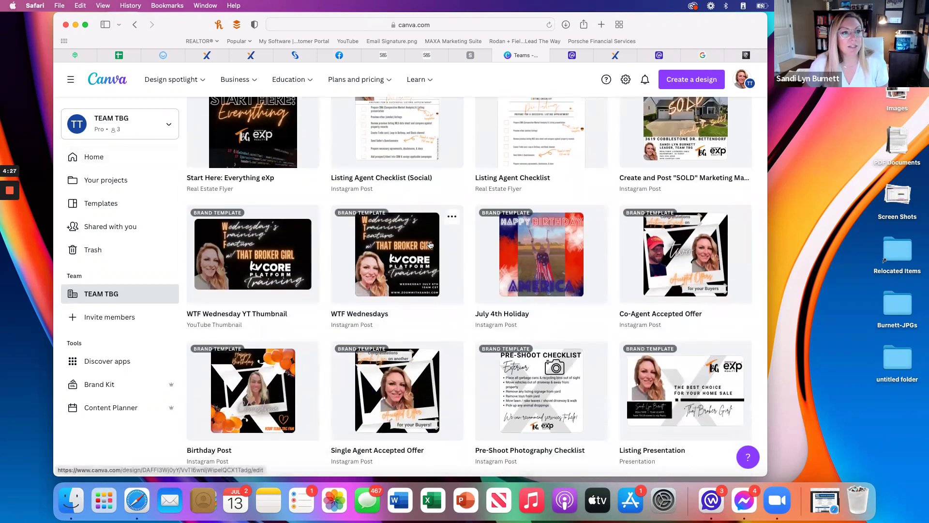
{"action": "scroll", "coordinate": [429, 243], "scroll_direction": "up", "scroll_amount": 4}
{"action": "scroll", "coordinate": [429, 244], "scroll_direction": "down", "scroll_amount": 1}
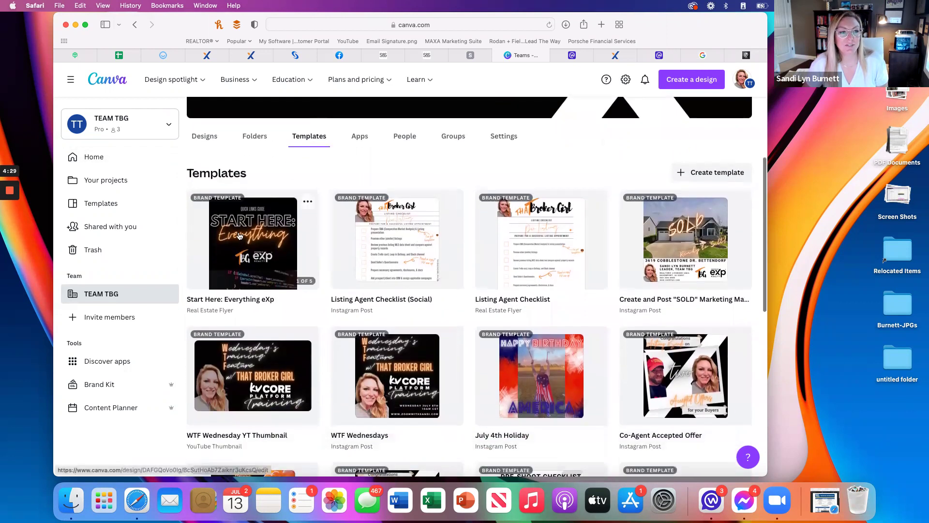
{"action": "left_click", "coordinate": [239, 236]}
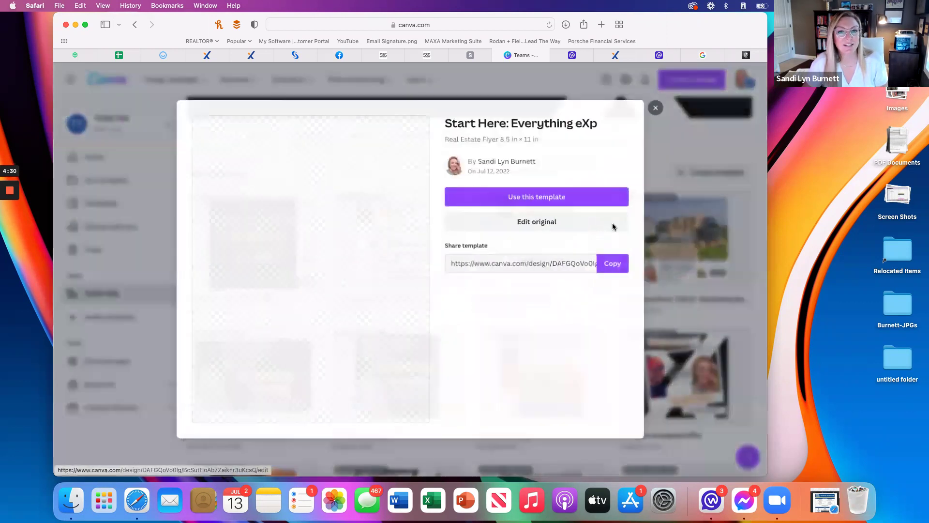
{"action": "left_click", "coordinate": [533, 207]}
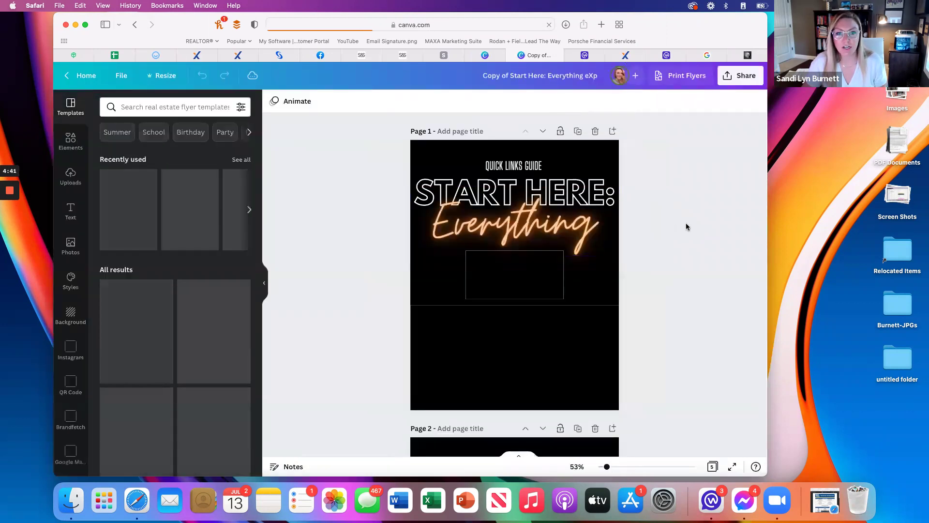
- Review the guide's pages through to the Fast Start Checklist, view that page full screen, and return to the editor
{"action": "scroll", "coordinate": [683, 224], "scroll_direction": "down", "scroll_amount": 5}
{"action": "scroll", "coordinate": [681, 225], "scroll_direction": "down", "scroll_amount": 3}
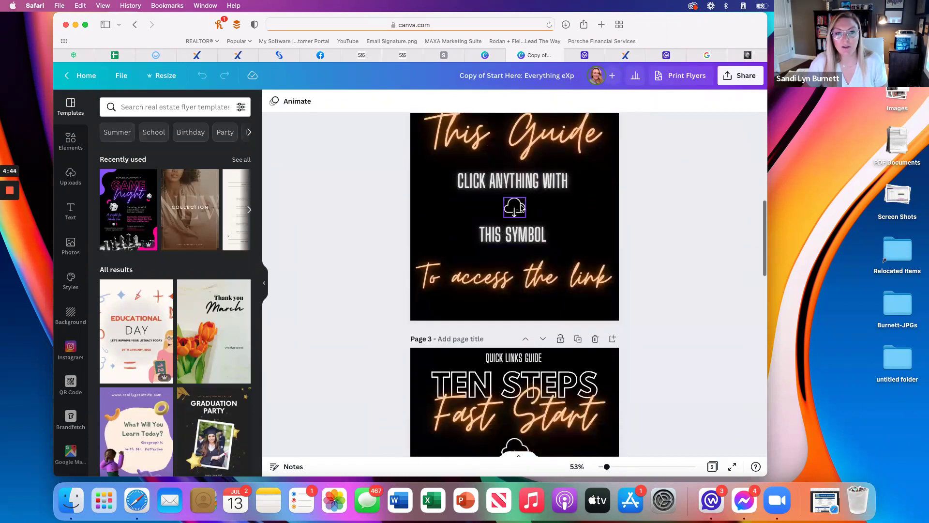
{"action": "scroll", "coordinate": [743, 238], "scroll_direction": "down", "scroll_amount": 4}
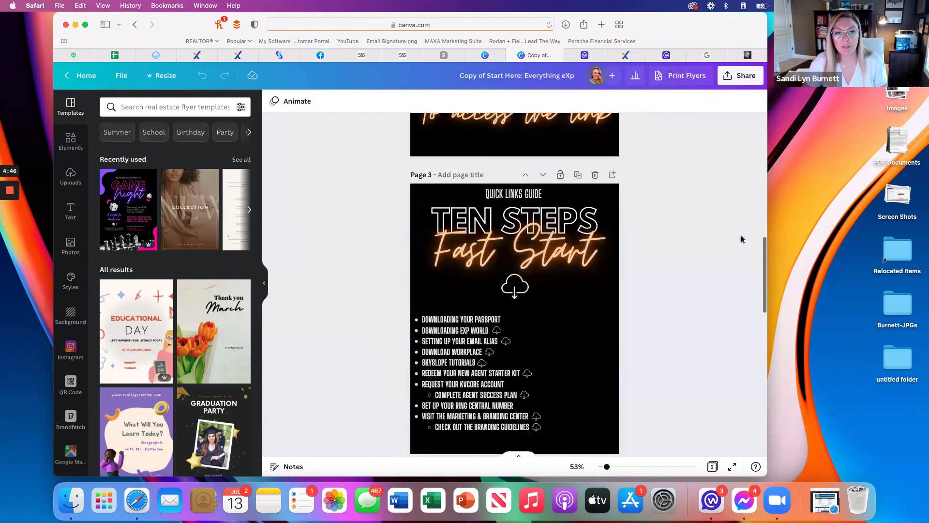
{"action": "scroll", "coordinate": [742, 239], "scroll_direction": "down", "scroll_amount": 3}
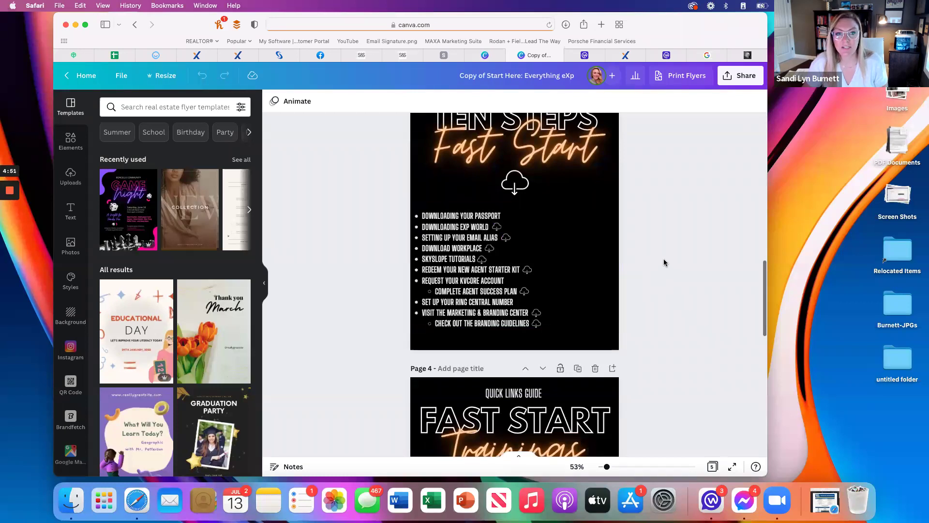
{"action": "scroll", "coordinate": [664, 262], "scroll_direction": "down", "scroll_amount": 6}
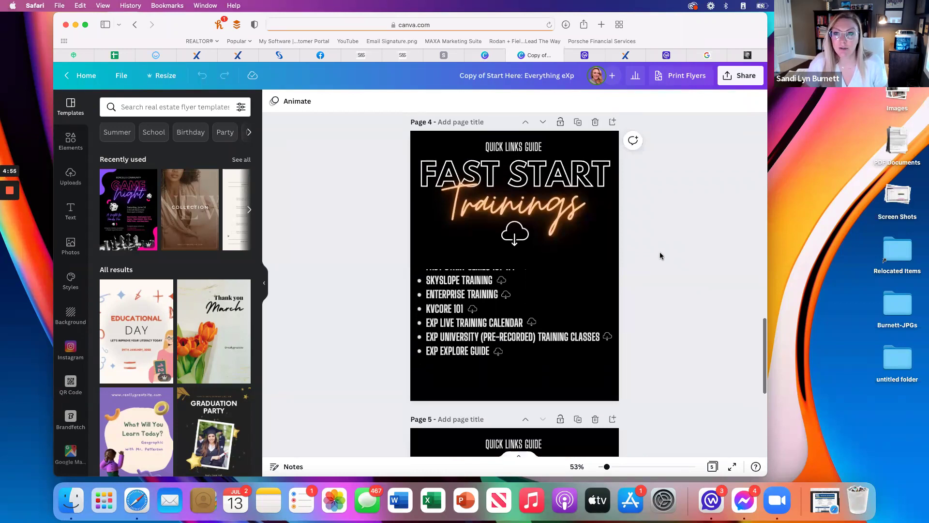
{"action": "scroll", "coordinate": [661, 253], "scroll_direction": "down", "scroll_amount": 7}
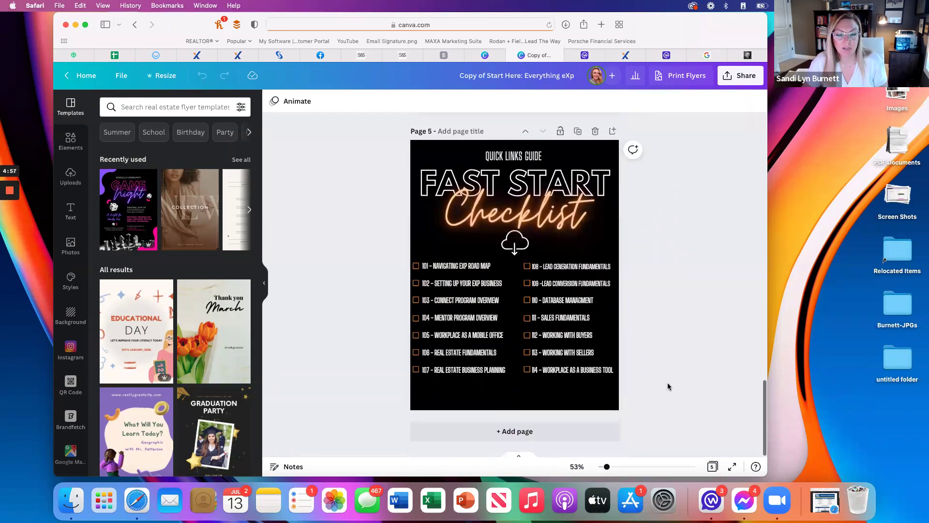
{"action": "left_click", "coordinate": [731, 465]}
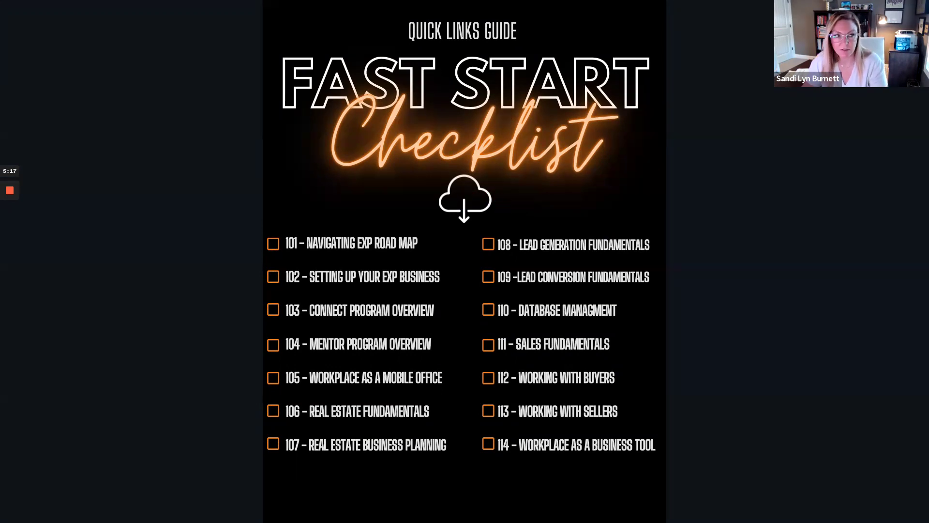
{"action": "key", "text": "Escape"}
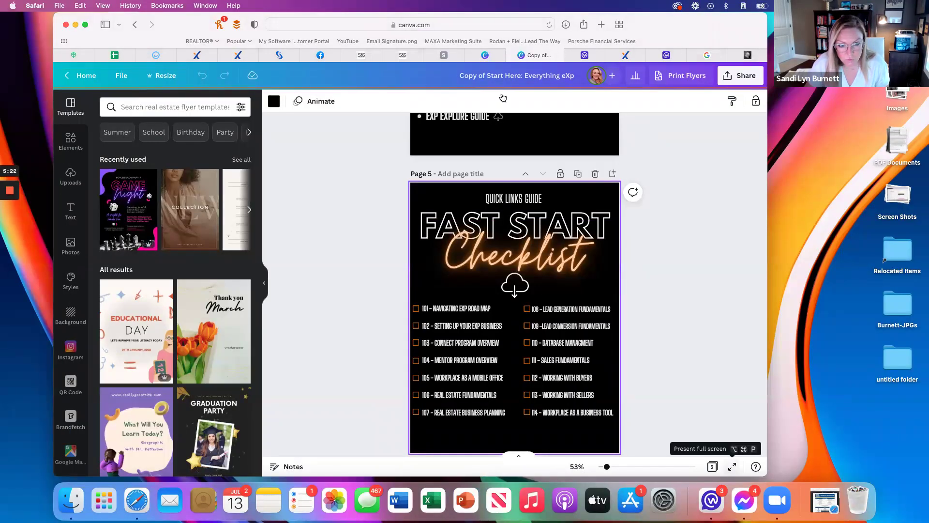
- Download all pages of the guide as a PDF Standard file
{"action": "left_click", "coordinate": [734, 75]}
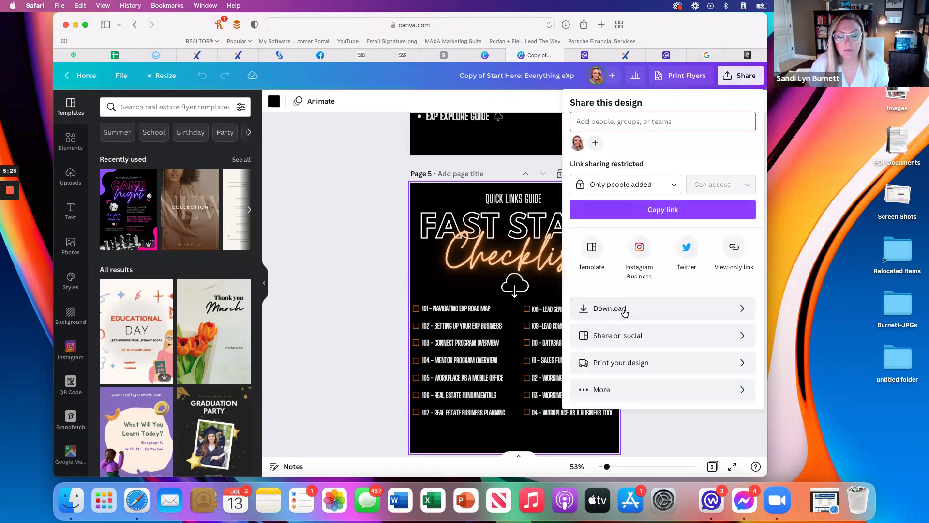
{"action": "left_click", "coordinate": [625, 313]}
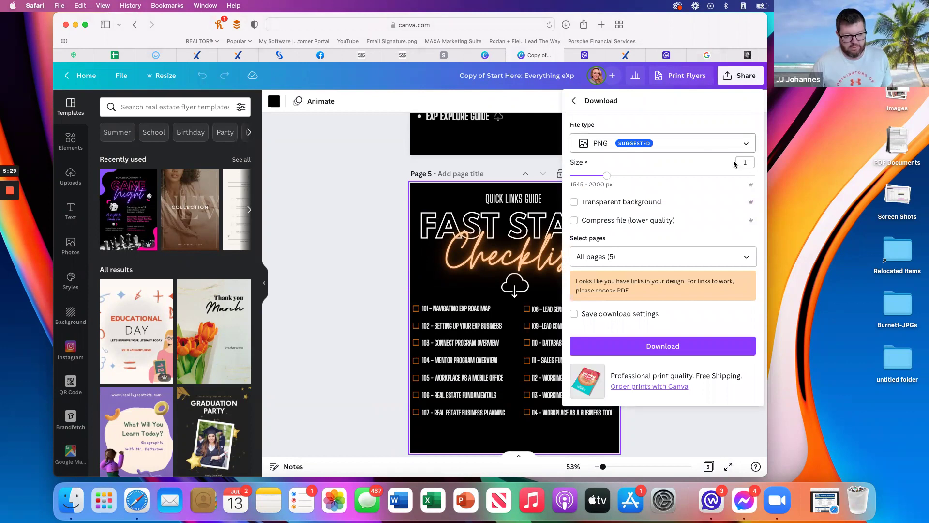
{"action": "left_click", "coordinate": [733, 146]}
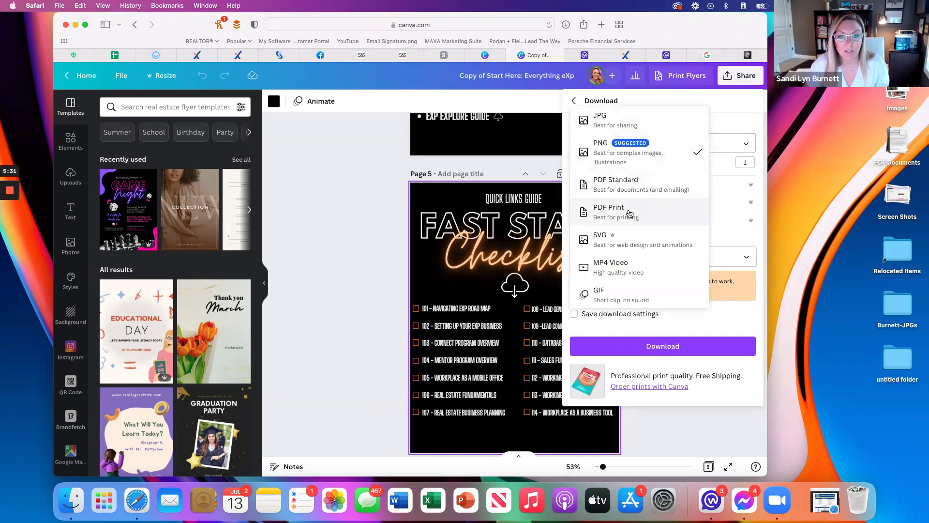
{"action": "left_click", "coordinate": [631, 183]}
{"action": "left_click", "coordinate": [668, 257]}
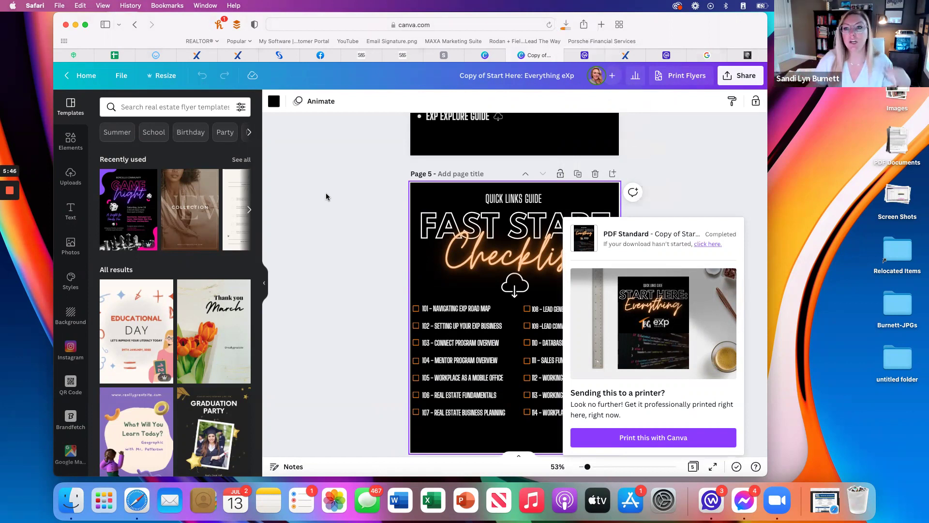
- Open the downloaded "Copy of Start Here Everything eXp.pdf" and review it through to the How to Use This Guide page
{"action": "left_click", "coordinate": [565, 24]}
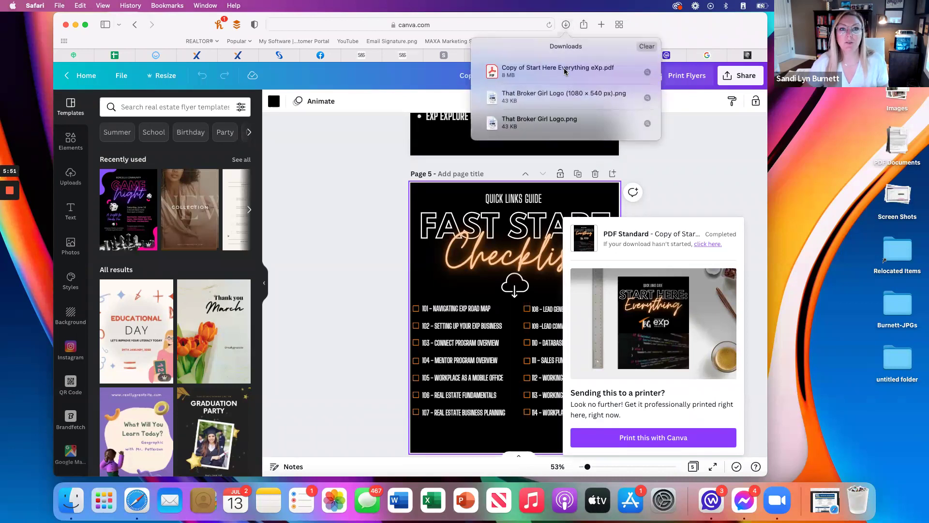
{"action": "left_click", "coordinate": [578, 81]}
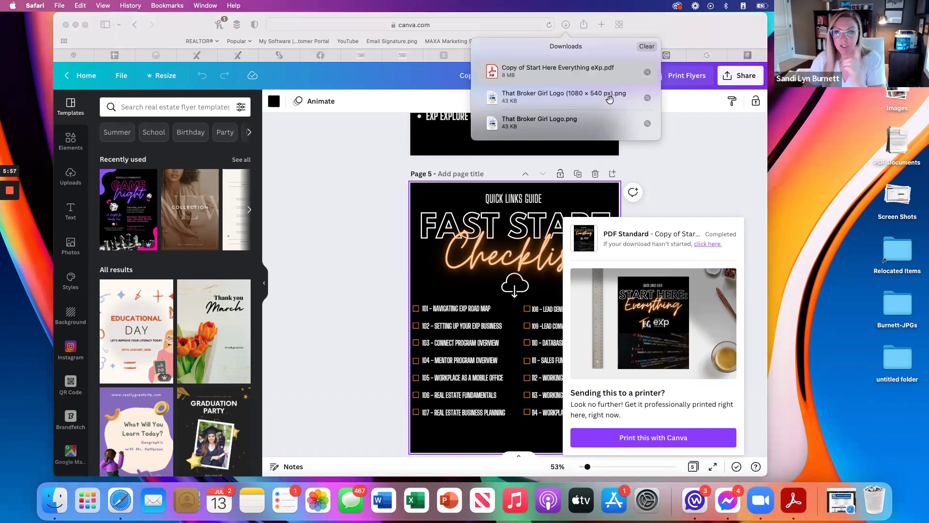
{"action": "scroll", "coordinate": [400, 264], "scroll_direction": "down", "scroll_amount": 2}
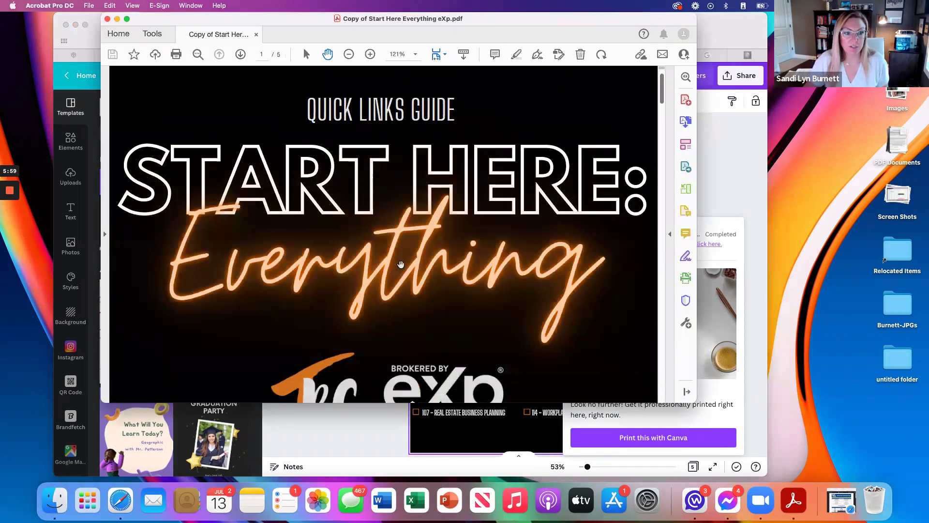
{"action": "scroll", "coordinate": [400, 264], "scroll_direction": "down", "scroll_amount": 10}
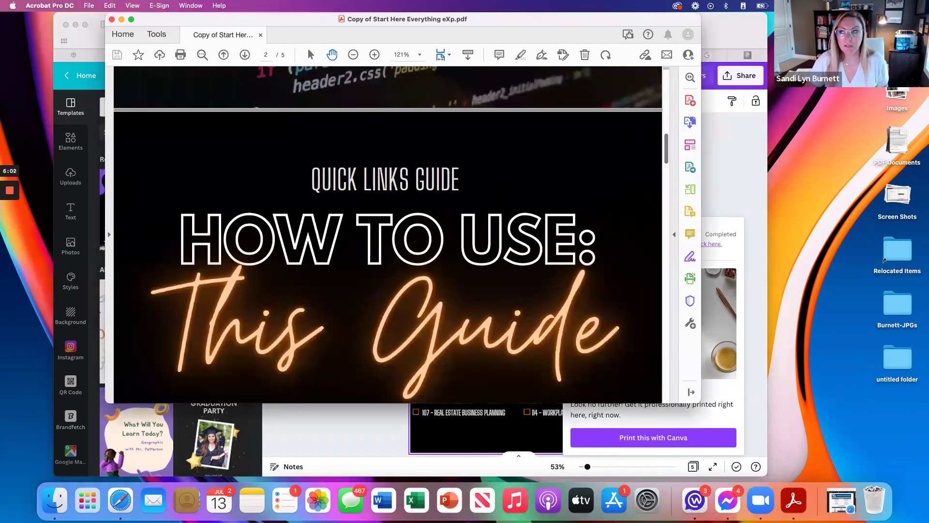
{"action": "left_click_drag", "start_coordinate": [308, 48], "coordinate": [434, 65]}
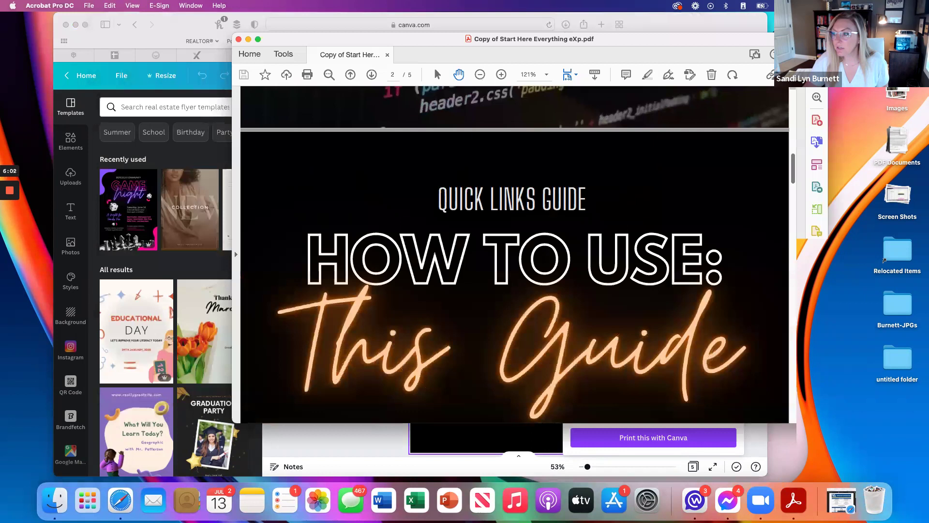
{"action": "left_click", "coordinate": [565, 25]}
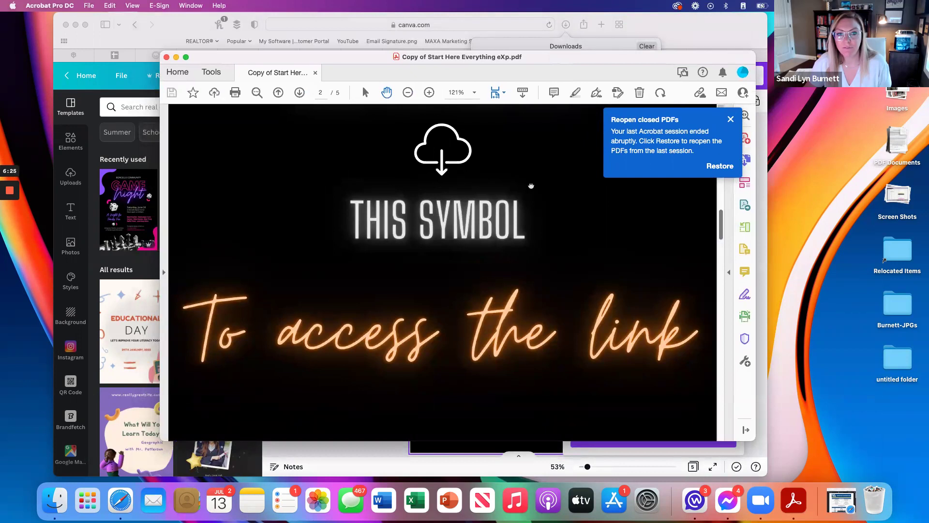
- Dismiss the notice about reopening closed PDFs, follow the cloud symbol's link on the How to Use page, and clear the browser's downloads list
{"action": "scroll", "coordinate": [509, 303], "scroll_direction": "down", "scroll_amount": 3}
{"action": "scroll", "coordinate": [430, 204], "scroll_direction": "up", "scroll_amount": 5}
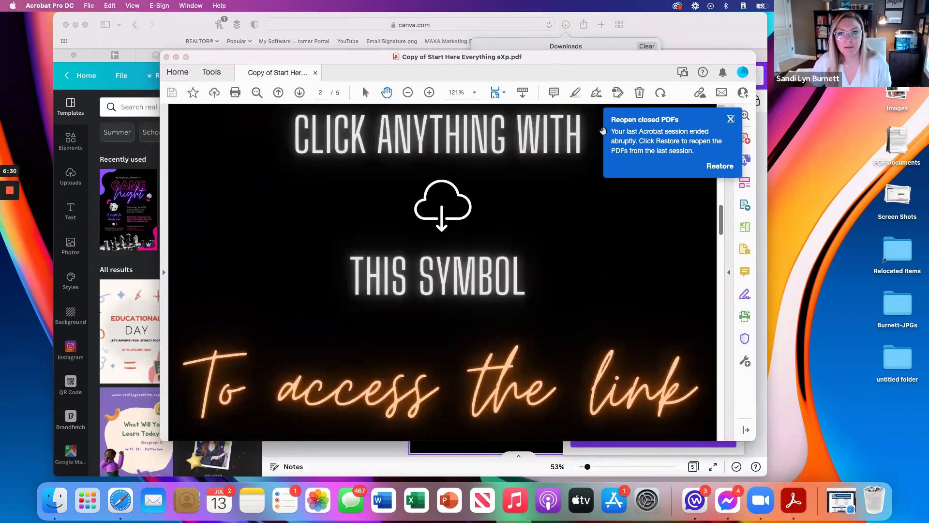
{"action": "left_click", "coordinate": [731, 119]}
{"action": "left_click", "coordinate": [444, 202]}
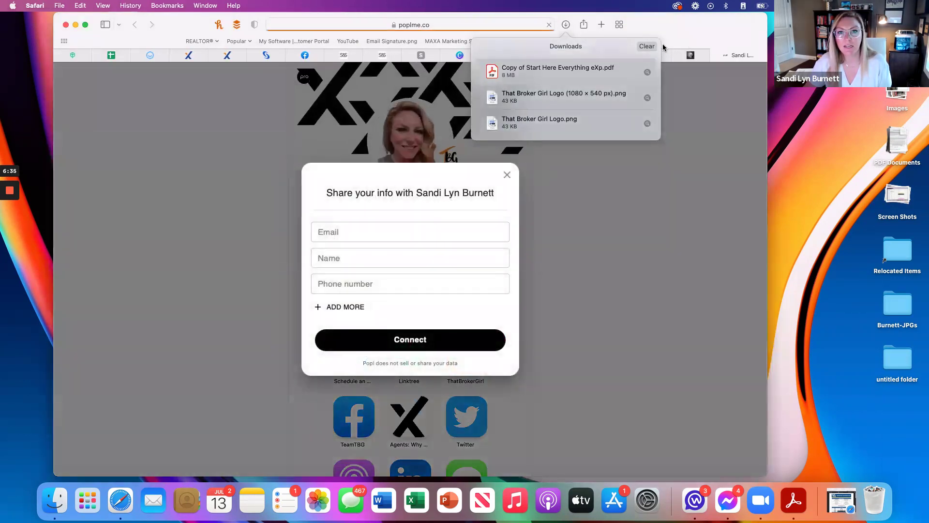
{"action": "left_click", "coordinate": [646, 46]}
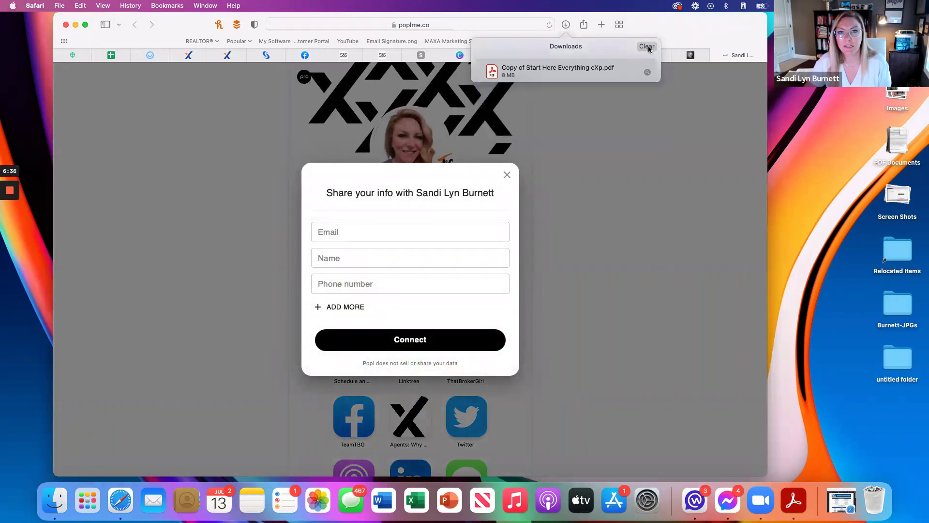
- Return to the PDF in Acrobat and open the link behind the large cloud symbol on the Ten Steps Fast Start page
{"action": "left_click", "coordinate": [793, 500]}
{"action": "scroll", "coordinate": [533, 309], "scroll_direction": "up", "scroll_amount": 3}
{"action": "scroll", "coordinate": [533, 309], "scroll_direction": "up", "scroll_amount": 3}
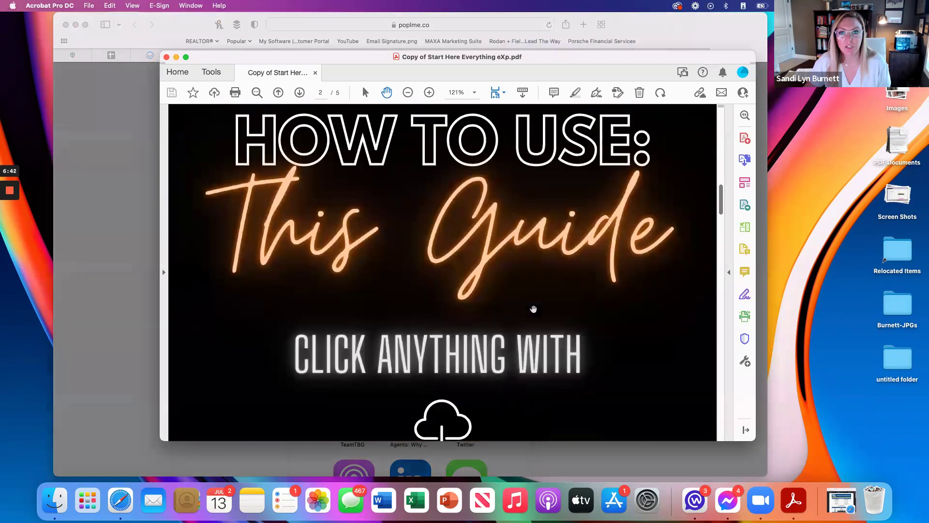
{"action": "scroll", "coordinate": [535, 309], "scroll_direction": "down", "scroll_amount": 5}
{"action": "scroll", "coordinate": [535, 308], "scroll_direction": "down", "scroll_amount": 10}
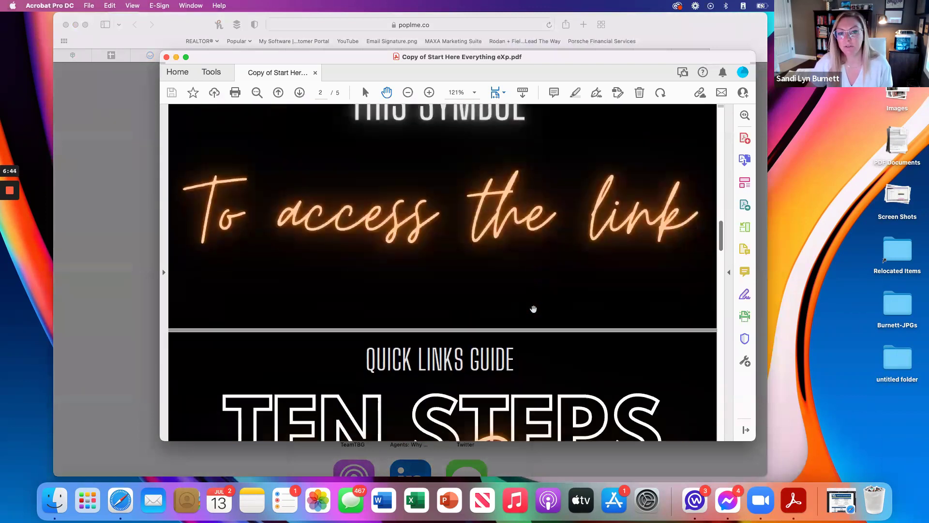
{"action": "scroll", "coordinate": [530, 303], "scroll_direction": "up", "scroll_amount": 3}
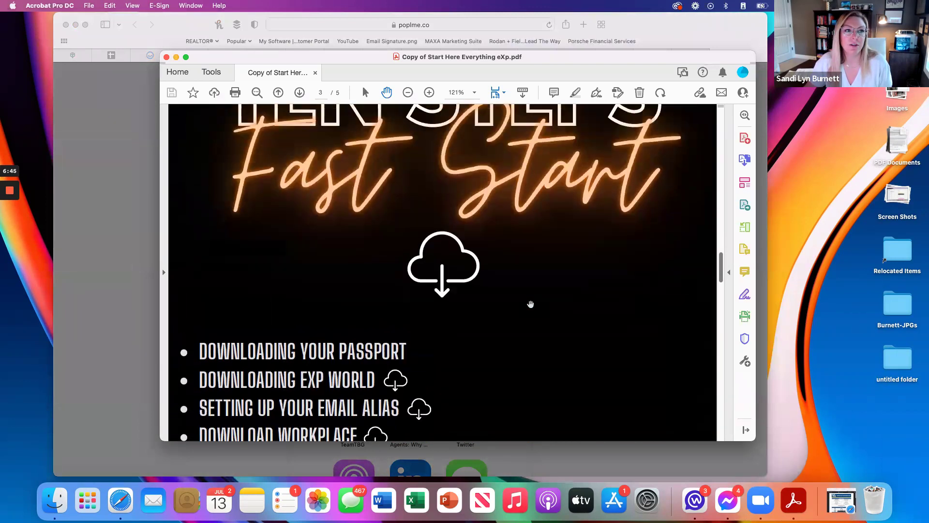
{"action": "left_click", "coordinate": [445, 384]}
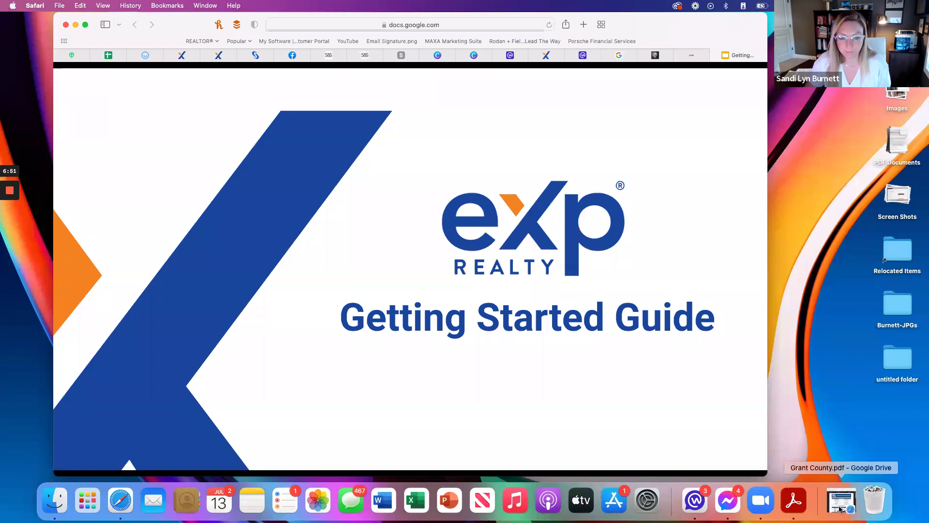
- Go back to the PDF and open the Skyslope Tutorials link in the Ten Steps list
{"action": "left_click", "coordinate": [782, 508]}
{"action": "scroll", "coordinate": [314, 288], "scroll_direction": "down", "scroll_amount": 10}
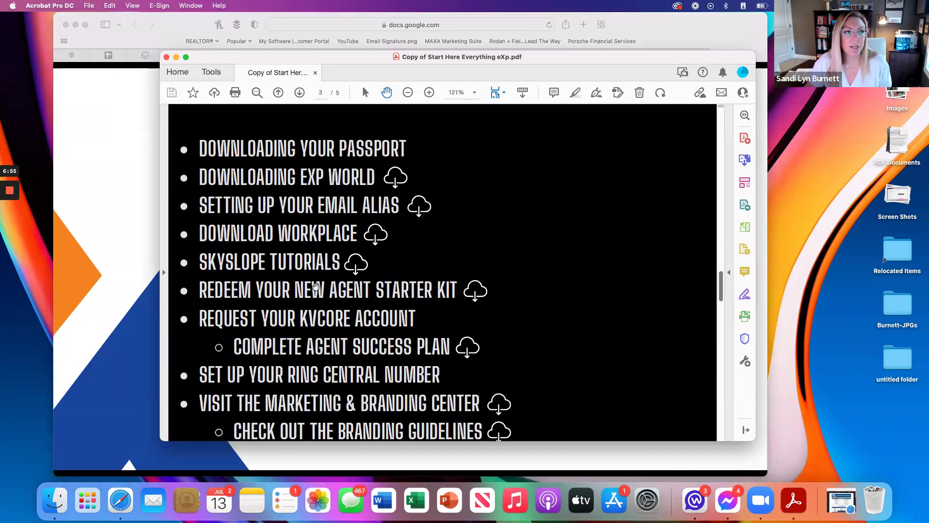
{"action": "scroll", "coordinate": [316, 286], "scroll_direction": "up", "scroll_amount": 1}
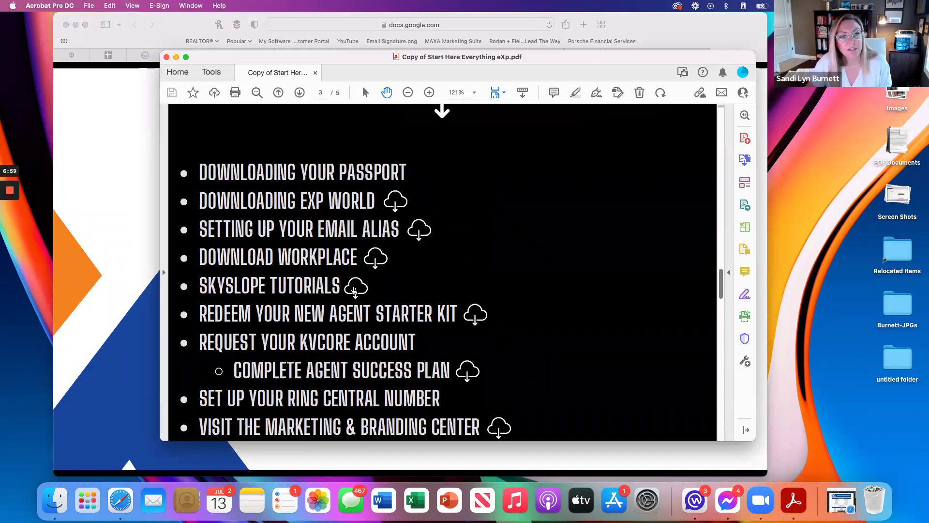
{"action": "left_click", "coordinate": [355, 289]}
{"action": "left_click", "coordinate": [530, 275]}
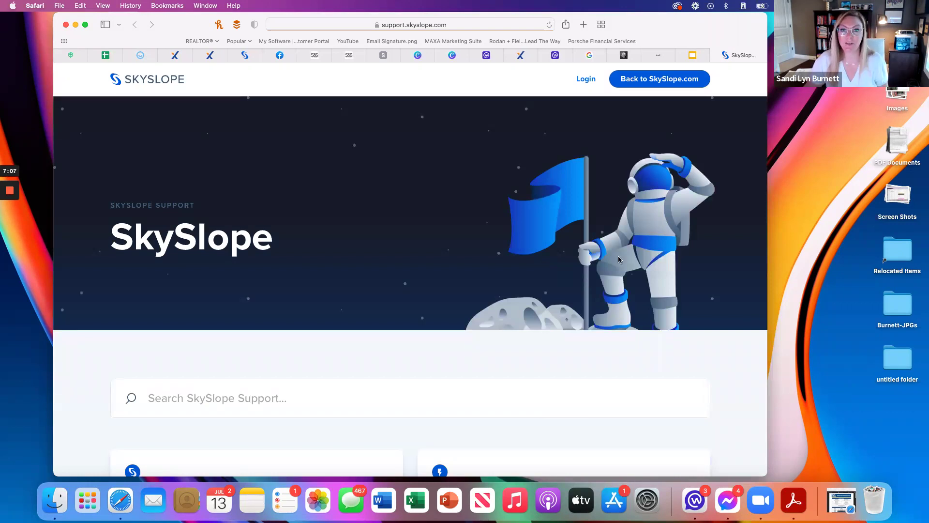
- Close the web pages opened from the PDF links and return to the Canva guide copy
{"action": "left_click", "coordinate": [695, 55]}
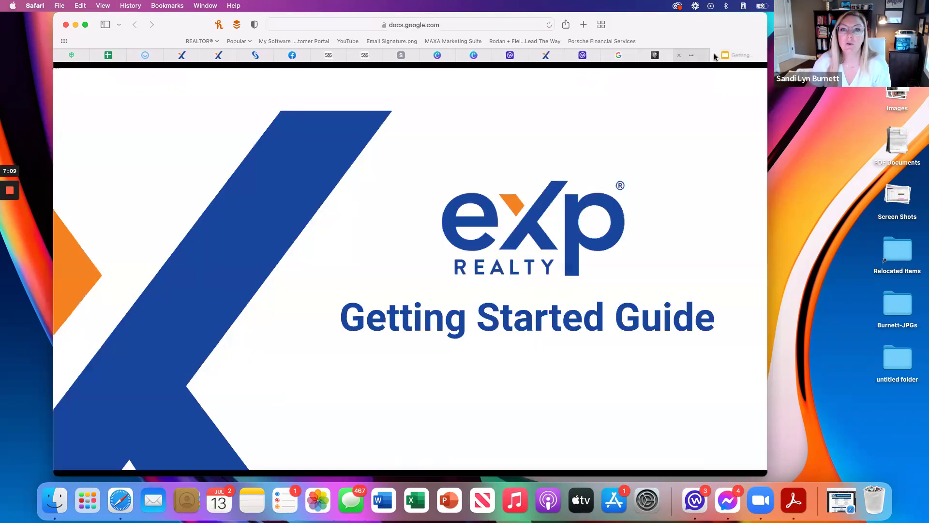
{"action": "left_click", "coordinate": [714, 56]}
{"action": "left_click", "coordinate": [629, 56]}
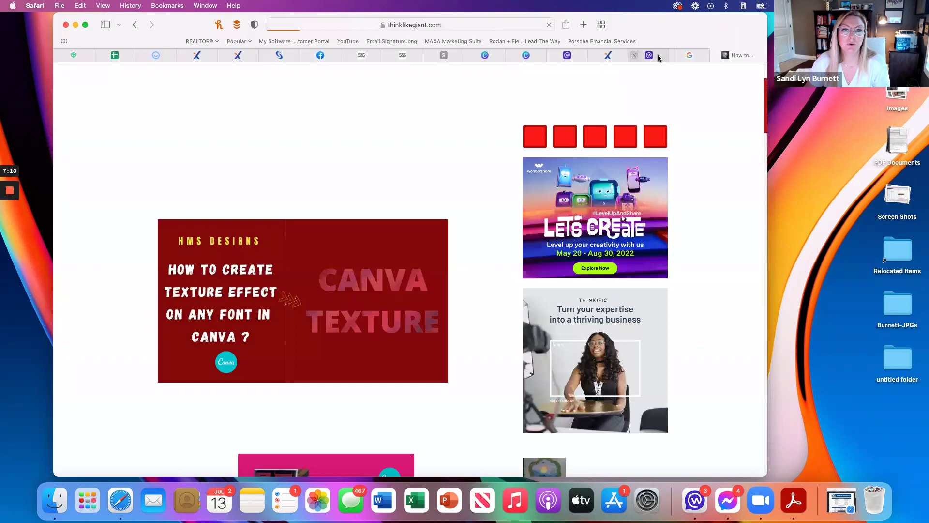
{"action": "left_click", "coordinate": [533, 56]}
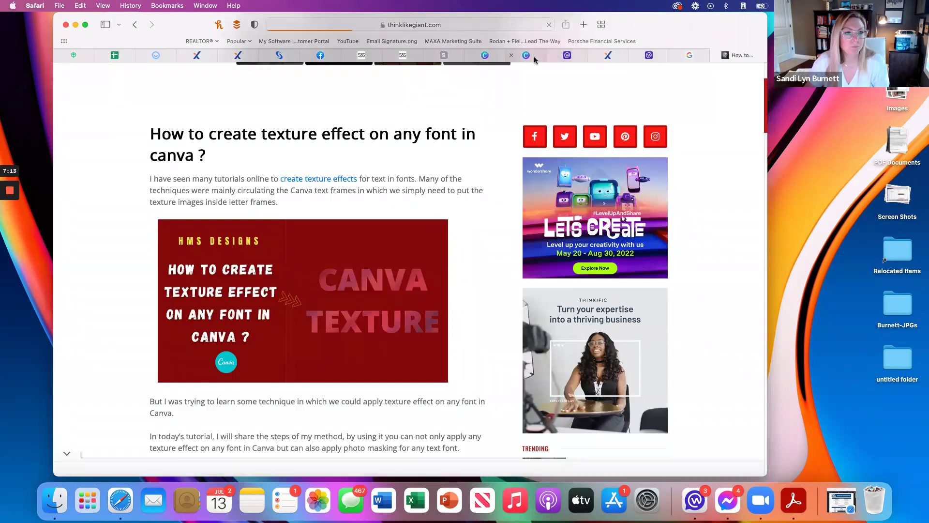
- Open the link settings for the checkbox beside "108 - Lead Generation Fundamentals" on the Fast Start Checklist page
{"action": "left_click", "coordinate": [539, 284]}
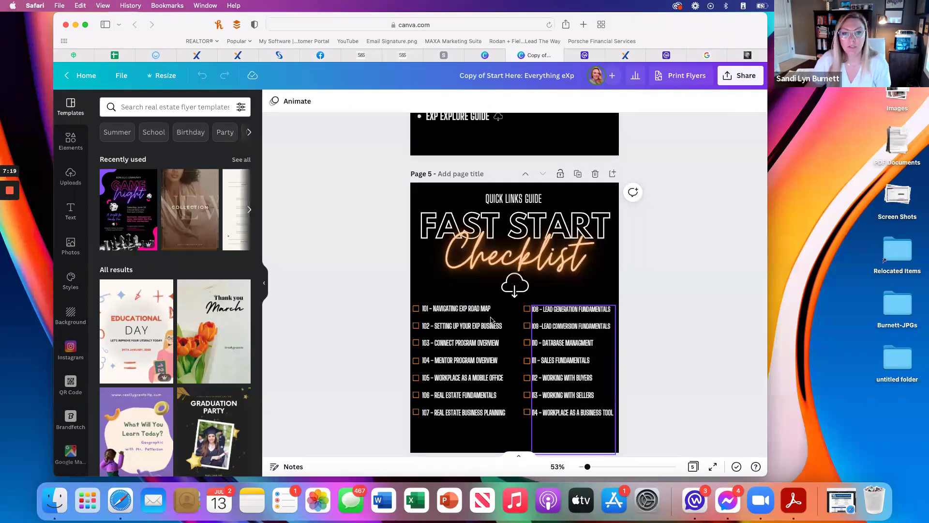
{"action": "left_click", "coordinate": [526, 309]}
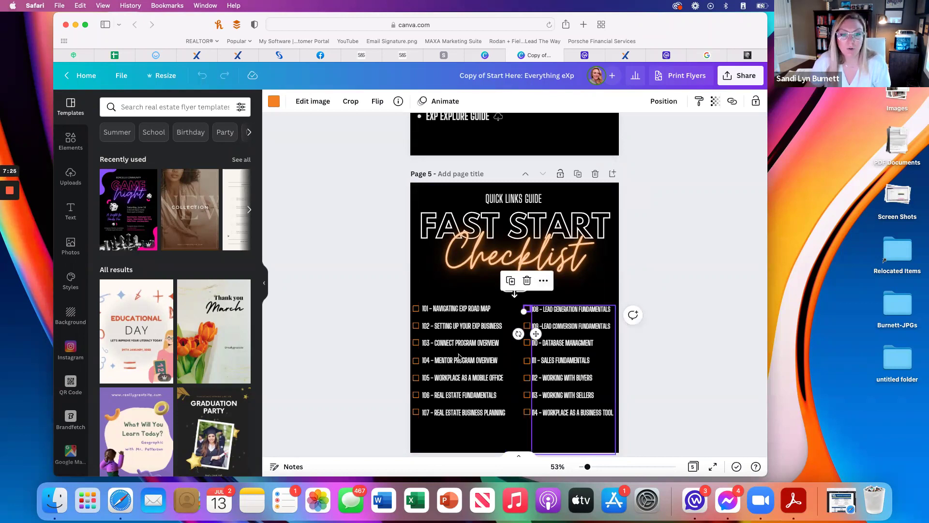
{"action": "left_click", "coordinate": [416, 309]}
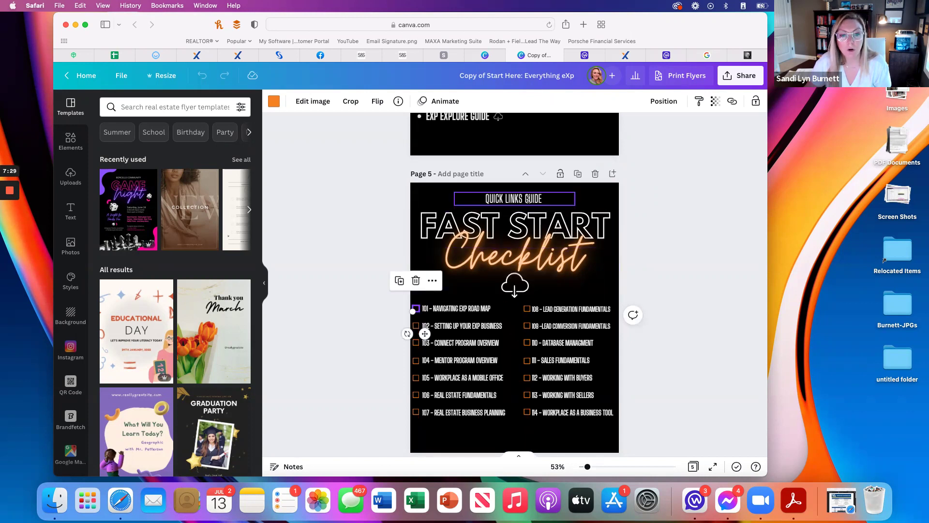
{"action": "left_click", "coordinate": [527, 309]}
{"action": "left_click", "coordinate": [544, 281]}
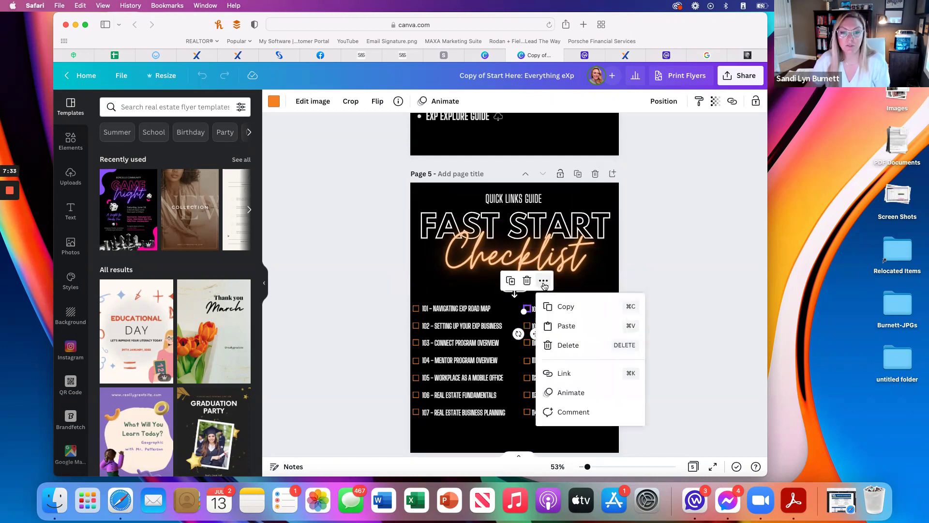
{"action": "left_click", "coordinate": [568, 377]}
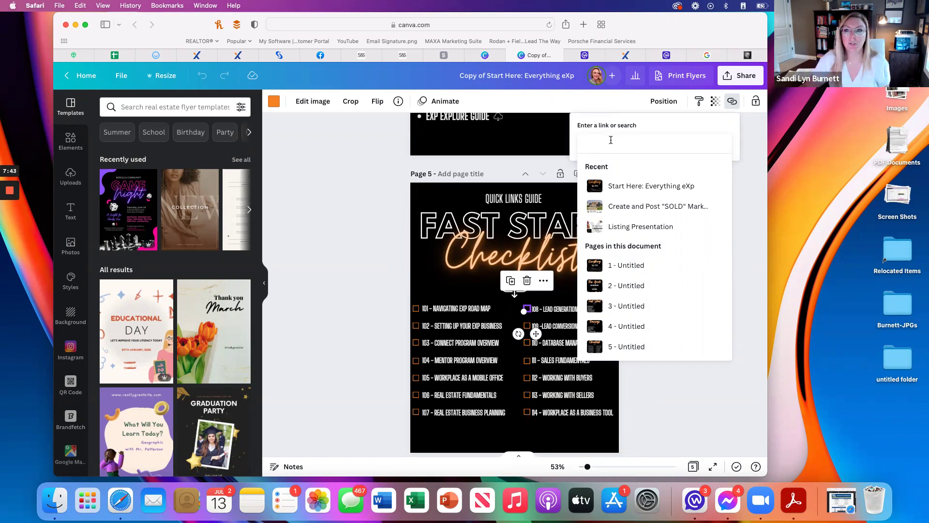
- Switch to the "Master Point of Contacts, Processes, EM Drops, and Utilities" Google Sheet and look through its Lenders and Real Estate Agents sheets
{"action": "left_click", "coordinate": [116, 55]}
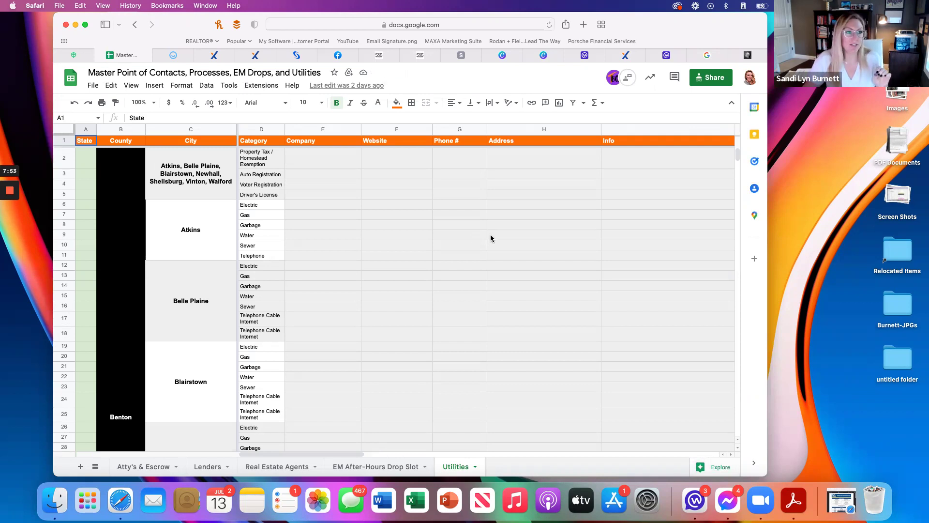
{"action": "left_click", "coordinate": [213, 466]}
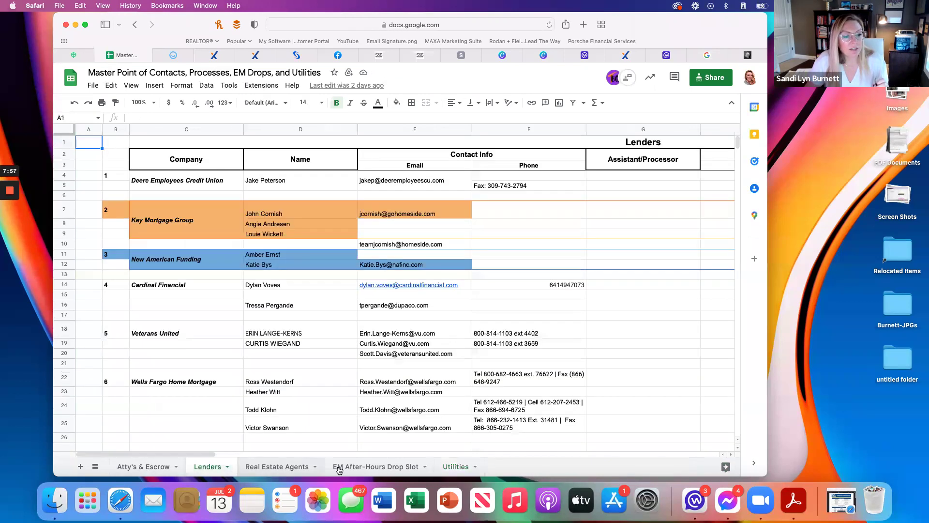
{"action": "left_click", "coordinate": [277, 466]}
{"action": "key", "text": "alt+Down"}
{"action": "left_click", "coordinate": [213, 466]}
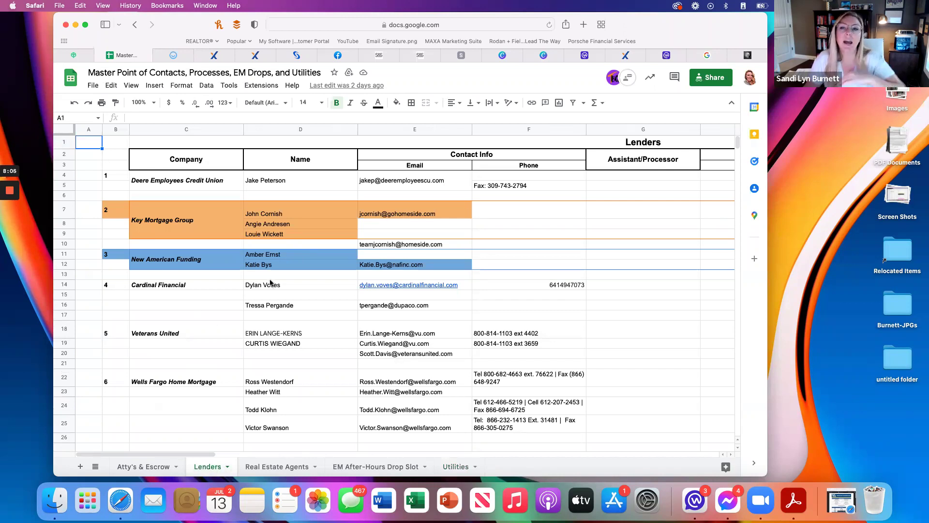
- Check the spreadsheet's sharing settings without changing them, and view the Real Estate Agents and EM After-Hours Drop Slot sheets
{"action": "left_click", "coordinate": [701, 78]}
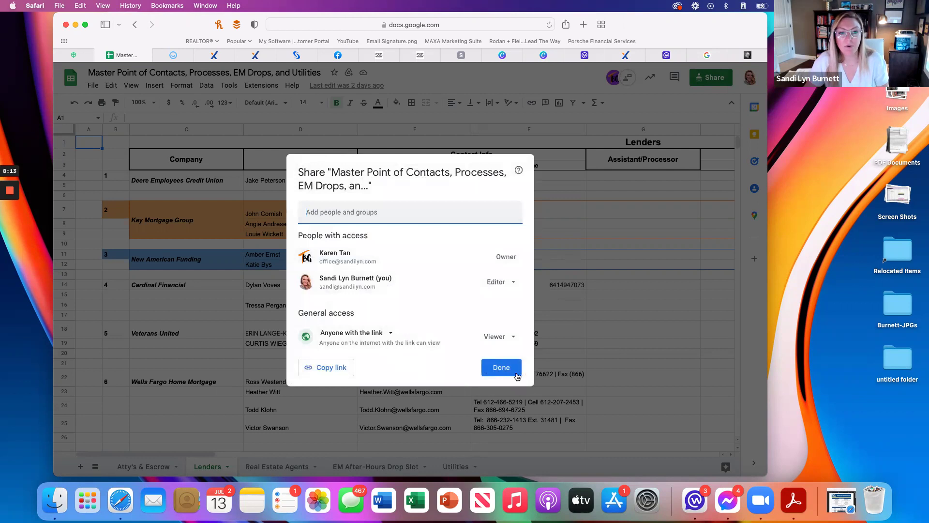
{"action": "left_click", "coordinate": [501, 367]}
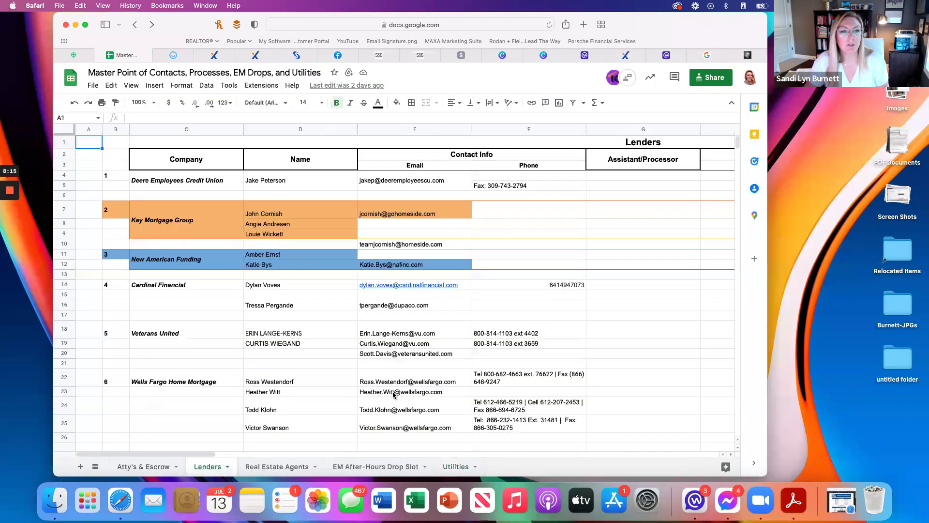
{"action": "left_click", "coordinate": [283, 468]}
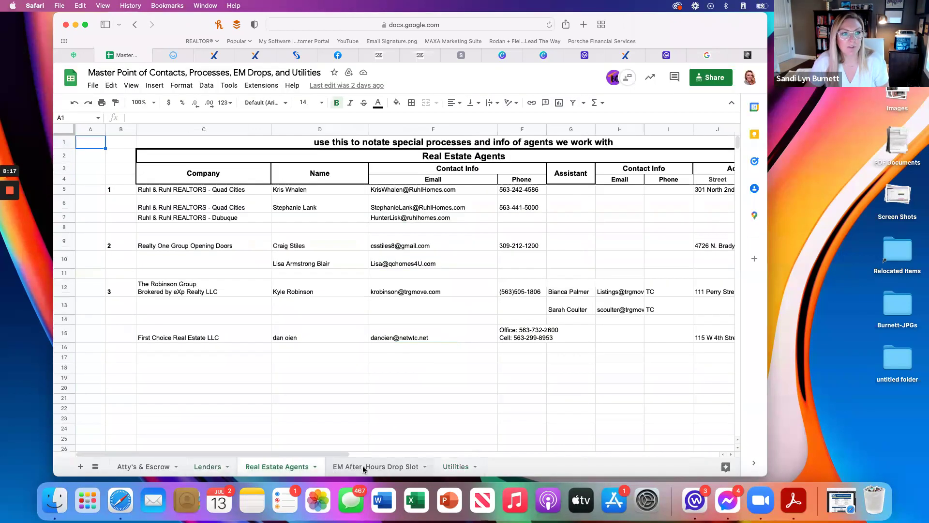
{"action": "left_click", "coordinate": [363, 467]}
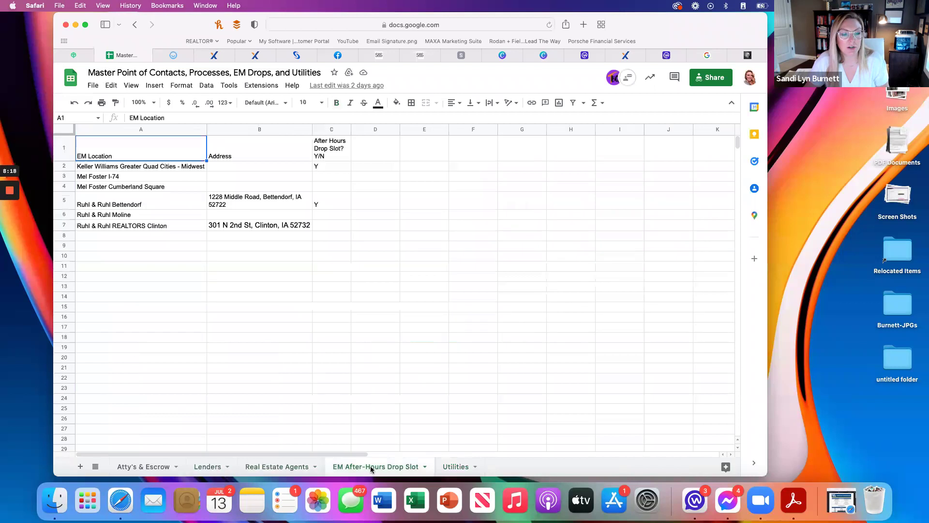
- Copy the link to cell E2 on the Utilities sheet of the contacts spreadsheet
{"action": "left_click", "coordinate": [449, 467]}
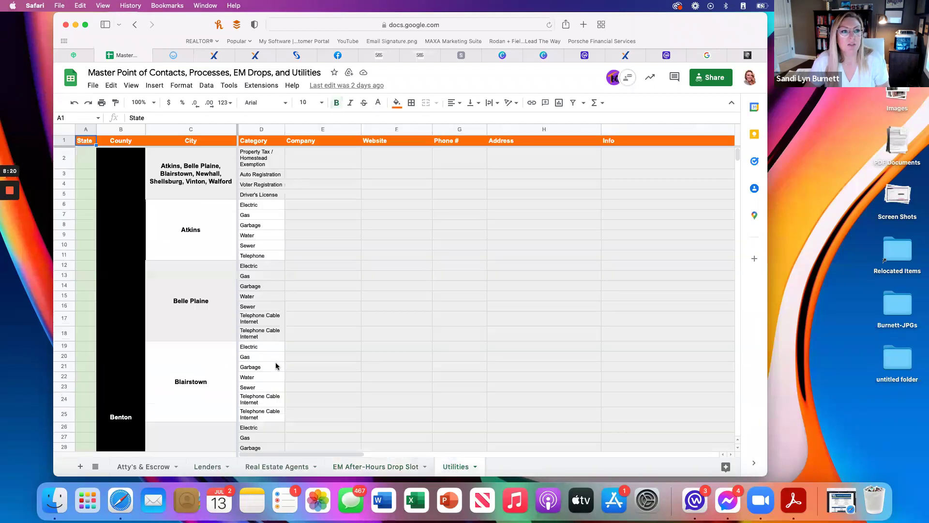
{"action": "left_click", "coordinate": [314, 161]}
{"action": "right_click", "coordinate": [314, 161]}
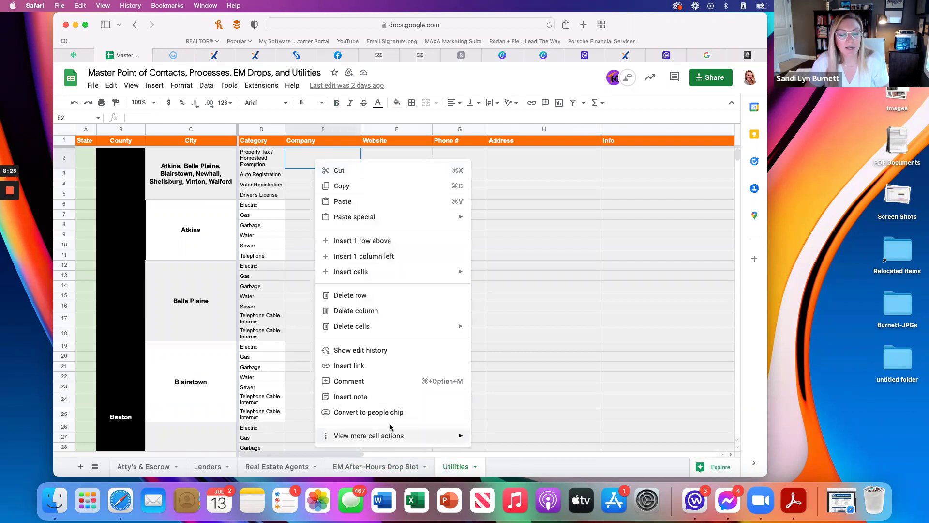
{"action": "mouse_move", "coordinate": [416, 439]}
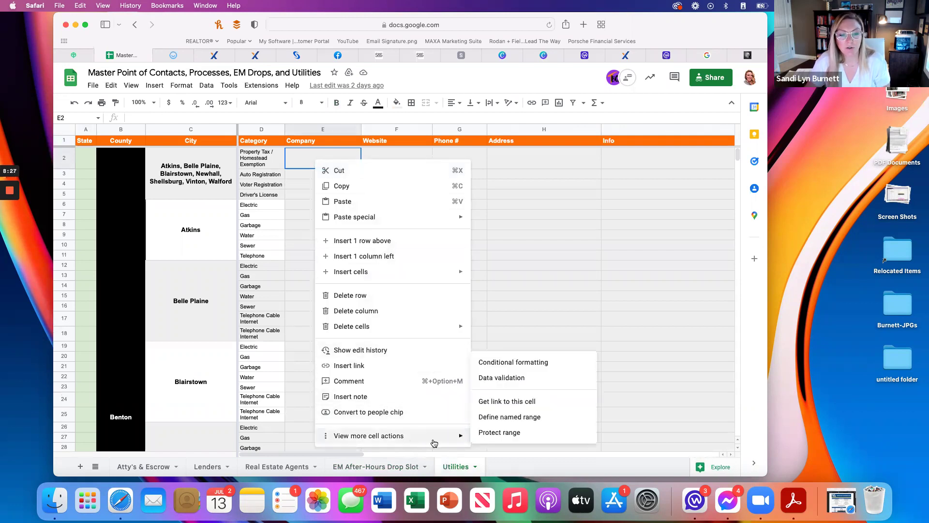
{"action": "left_click", "coordinate": [521, 405]}
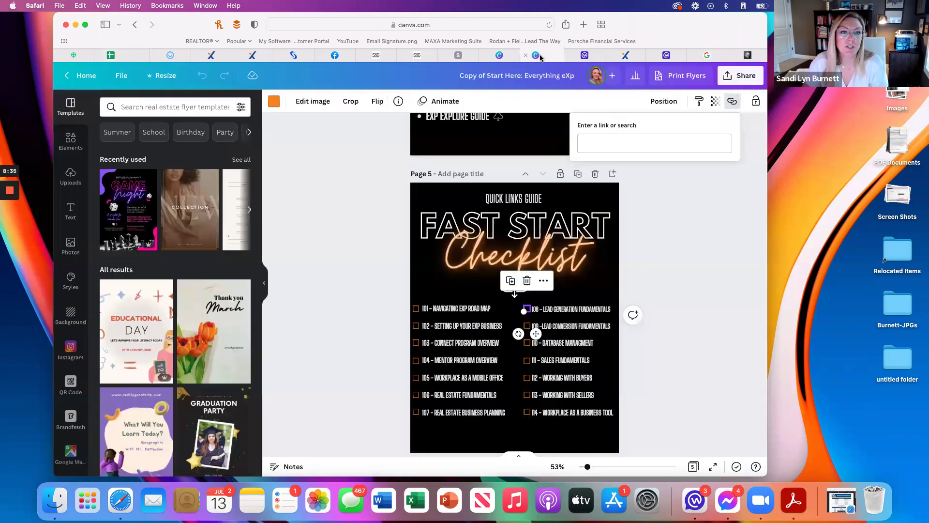
- Switch to the Canva guide copy and link the checkbox beside "108 - Lead Generation Fundamentals" to the copied spreadsheet cell address
{"action": "left_click", "coordinate": [558, 56]}
{"action": "left_click", "coordinate": [620, 140]}
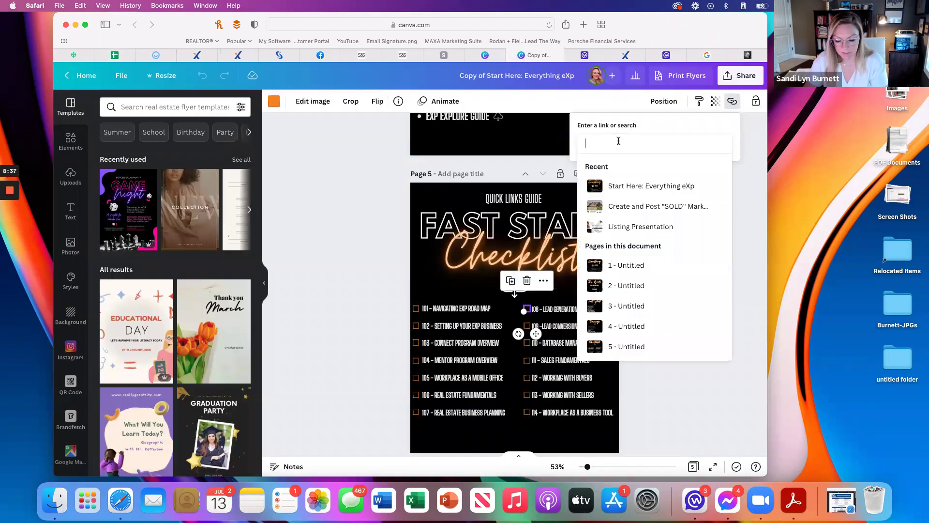
{"action": "key", "text": "super+v"}
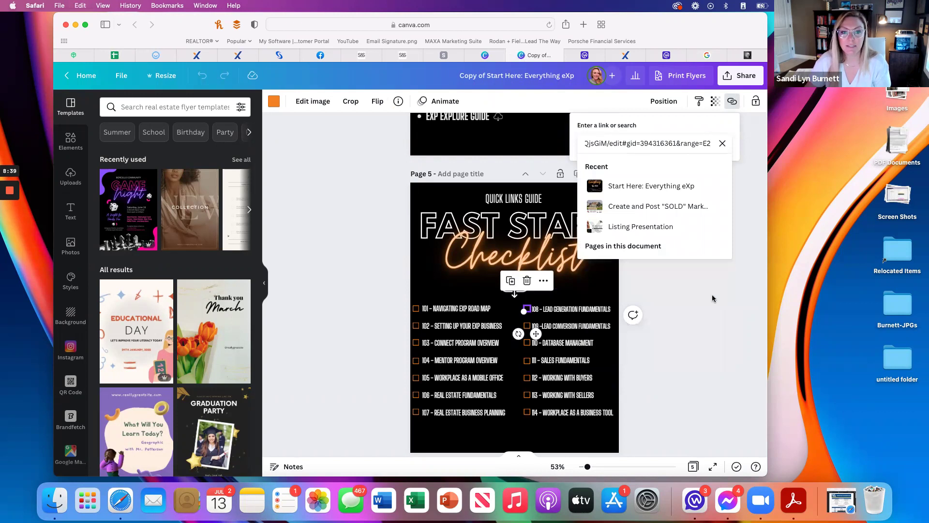
{"action": "key", "text": "Return"}
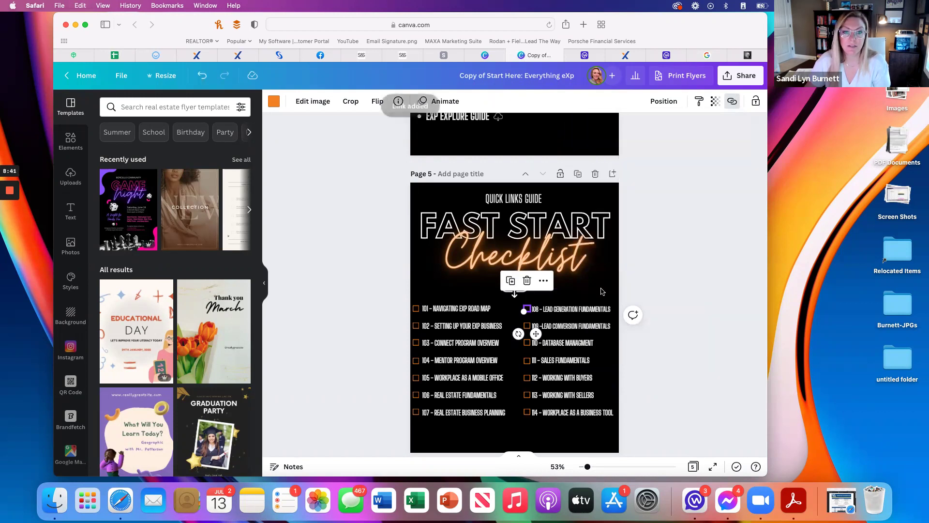
{"action": "left_click", "coordinate": [660, 275]}
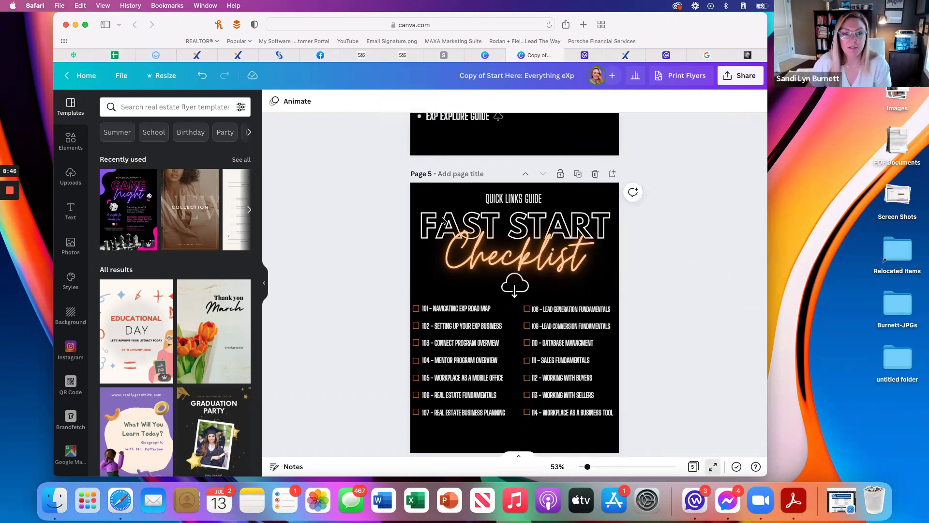
- Present the Fast Start Checklist page full screen, test the 108 checkbox's link to the spreadsheet, and return to the design
{"action": "key", "text": "super+alt+p"}
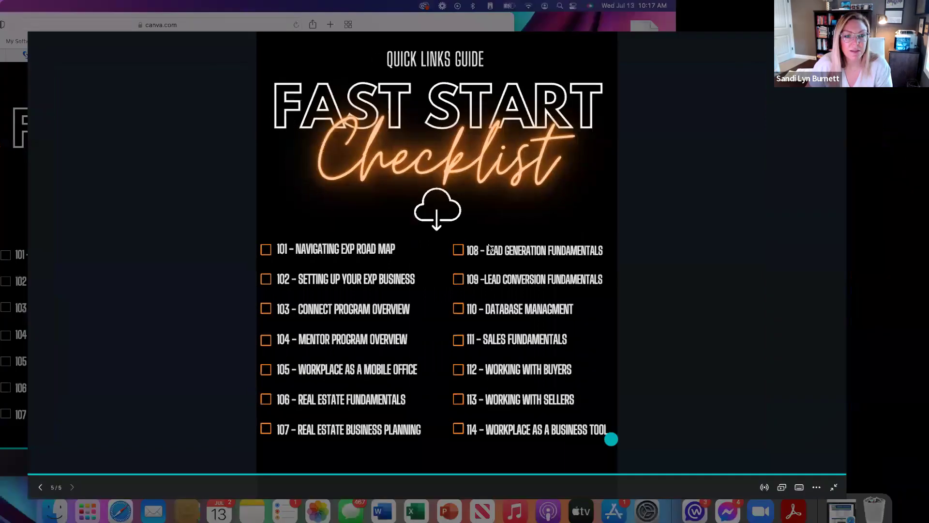
{"action": "key", "text": "Escape"}
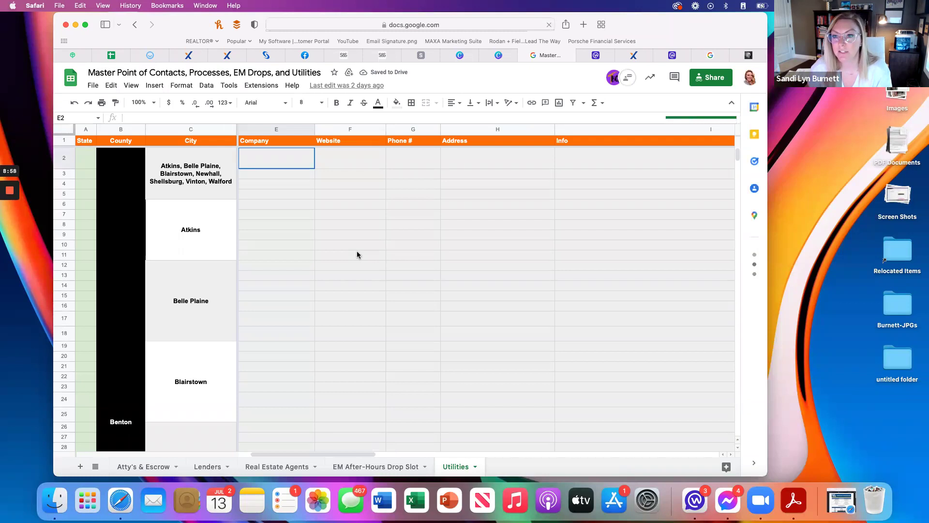
{"action": "left_click", "coordinate": [527, 56]}
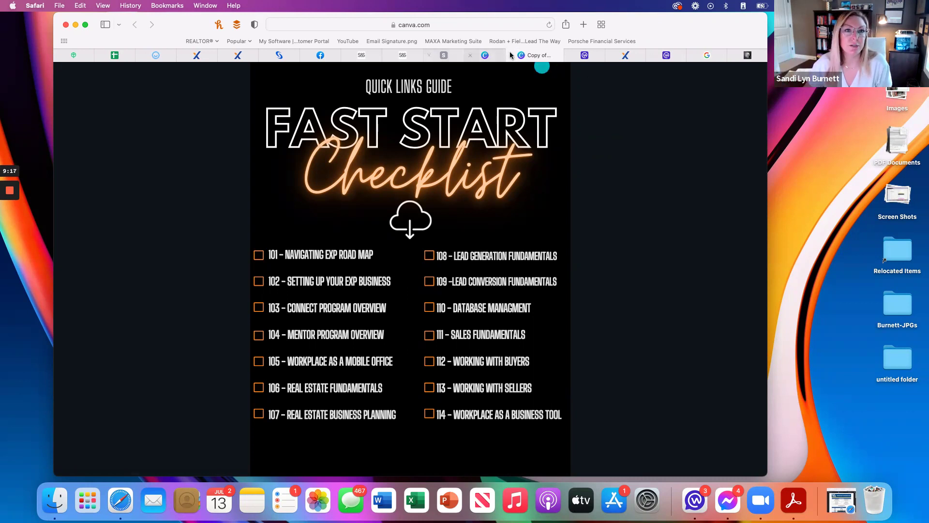
- Close the guide copy and the "Start Here: Everything eXp" template details, and look through TEAM TBG's brand templates
{"action": "key", "text": "super+w"}
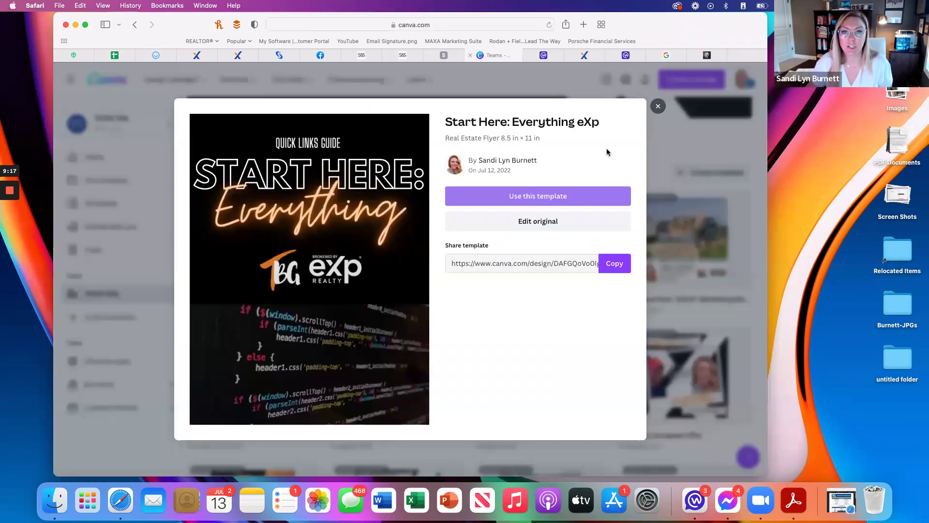
{"action": "left_click", "coordinate": [656, 107]}
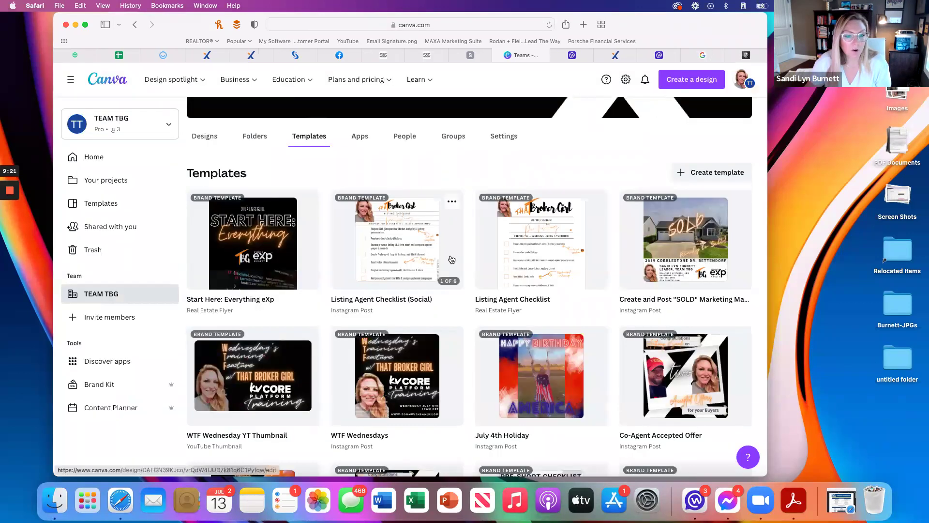
{"action": "scroll", "coordinate": [448, 259], "scroll_direction": "down", "scroll_amount": 5}
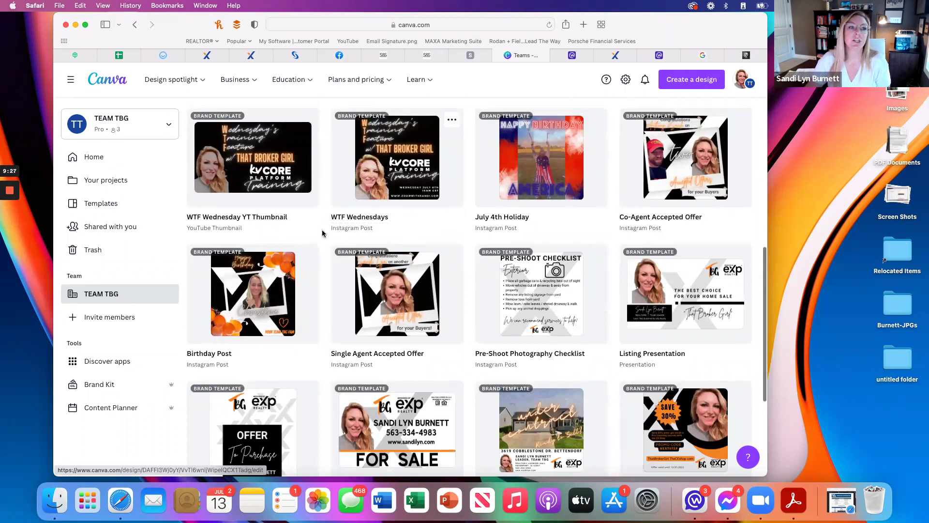
{"action": "scroll", "coordinate": [265, 185], "scroll_direction": "up", "scroll_amount": 1}
{"action": "scroll", "coordinate": [265, 186], "scroll_direction": "up", "scroll_amount": 1}
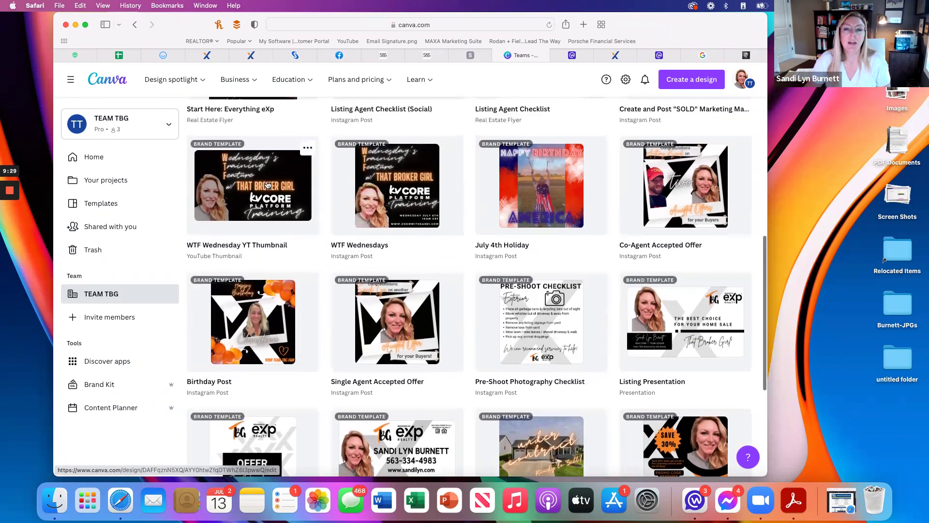
{"action": "left_click", "coordinate": [692, 79]}
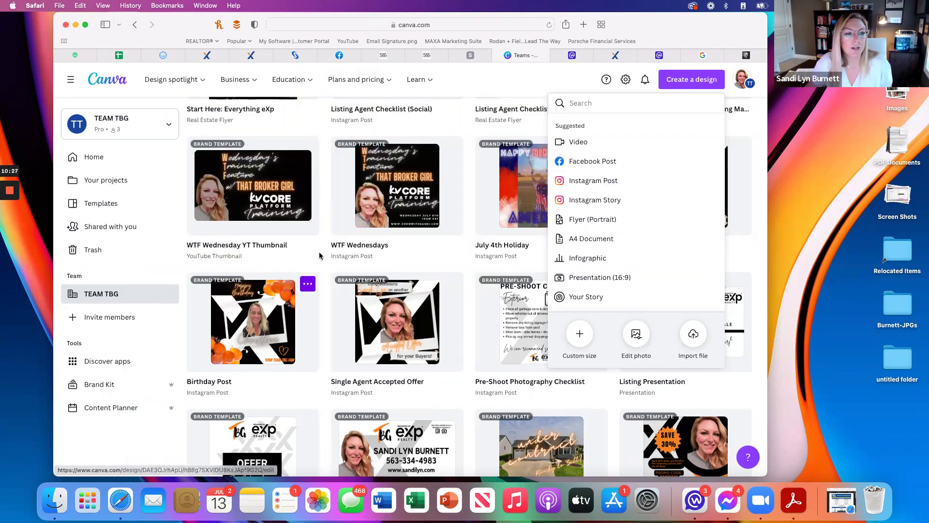
{"action": "left_click", "coordinate": [403, 161]}
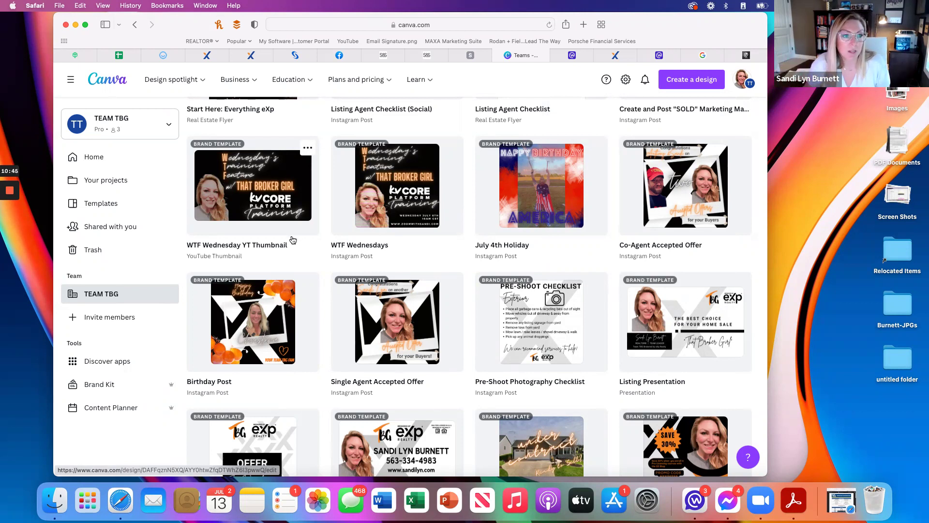
{"action": "scroll", "coordinate": [293, 239], "scroll_direction": "up", "scroll_amount": 7}
{"action": "scroll", "coordinate": [386, 193], "scroll_direction": "down", "scroll_amount": 4}
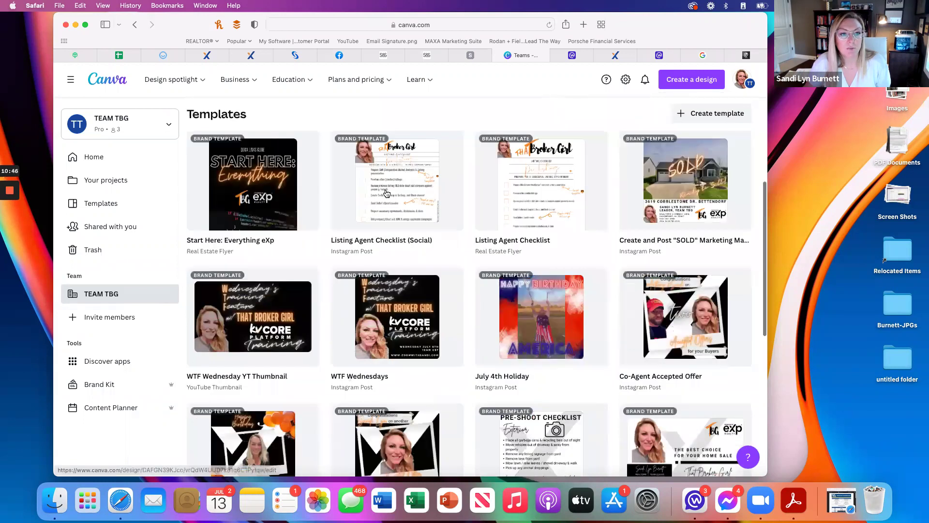
{"action": "scroll", "coordinate": [387, 194], "scroll_direction": "down", "scroll_amount": 1}
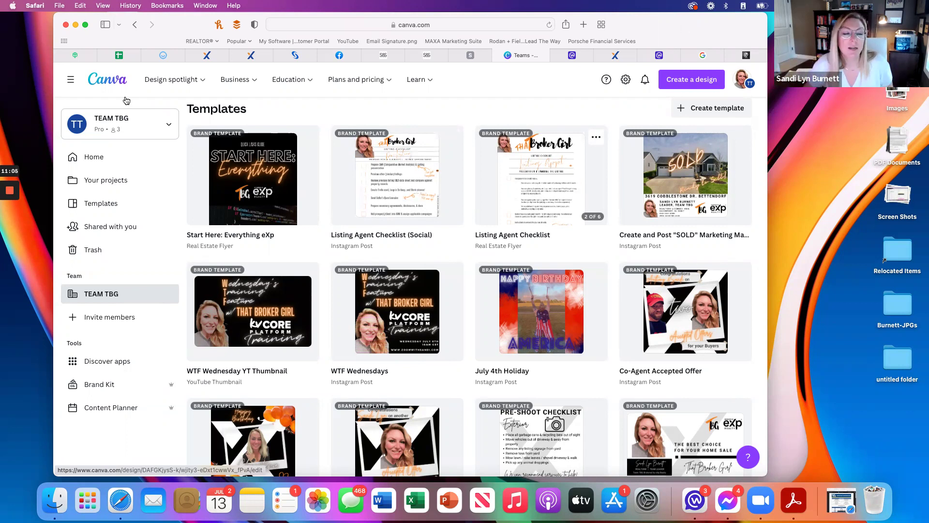
- Create a blank Instagram Post design from the Canva home page
{"action": "left_click", "coordinate": [85, 160]}
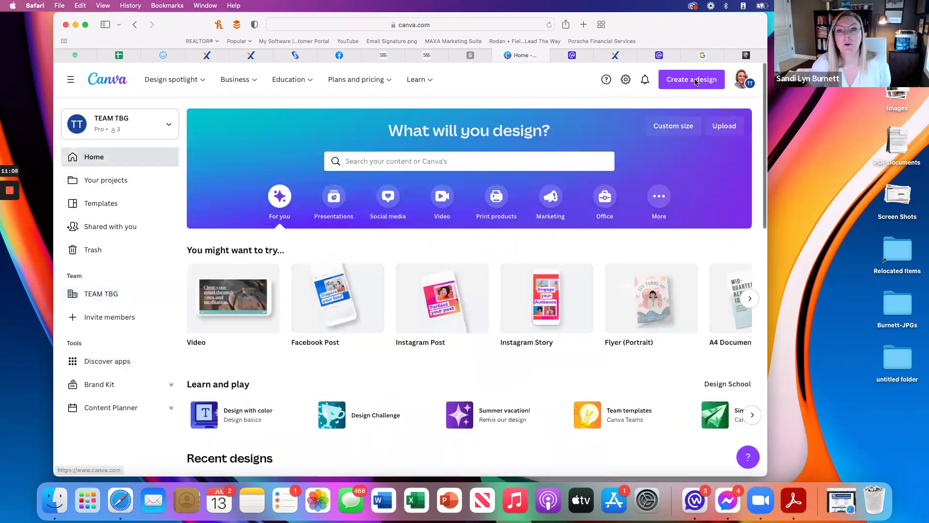
{"action": "left_click", "coordinate": [695, 81]}
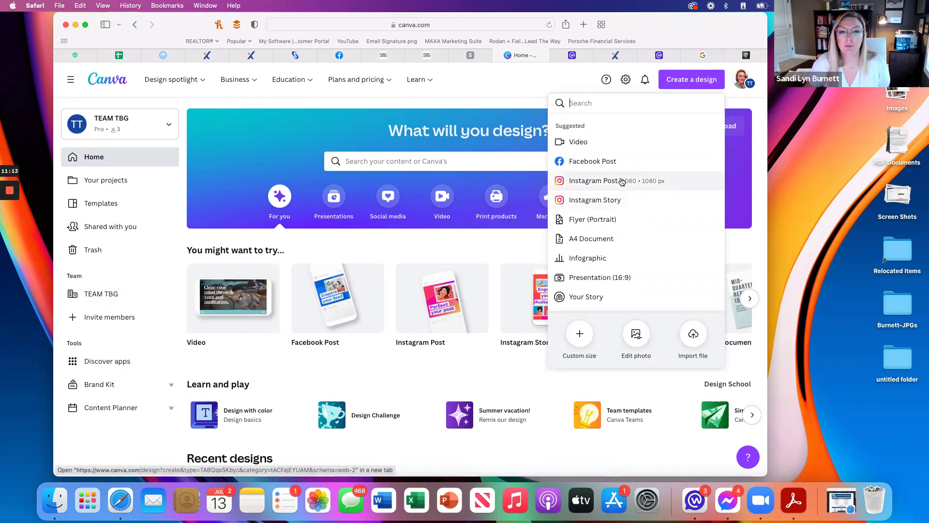
{"action": "left_click", "coordinate": [650, 182]}
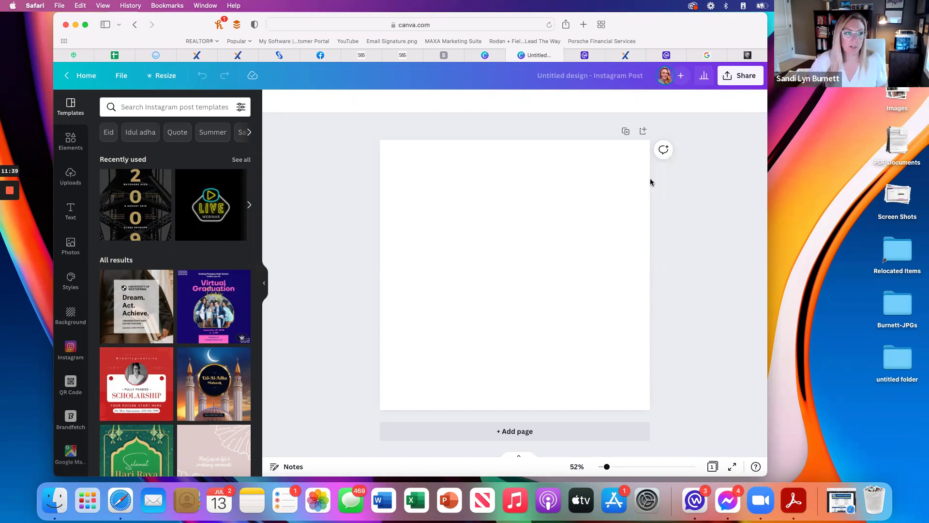
- Look through the editor's content tools and the list of additional Canva apps and integrations
{"action": "scroll", "coordinate": [68, 347], "scroll_direction": "down", "scroll_amount": 3}
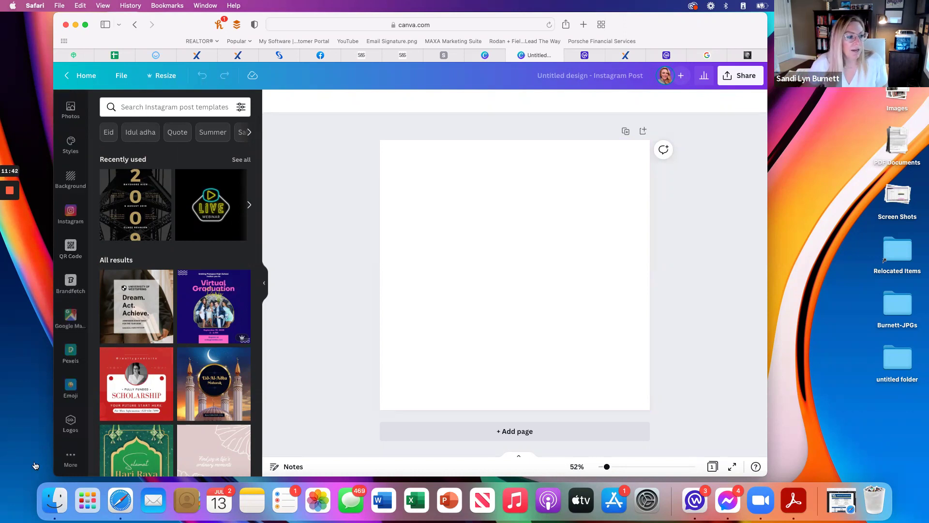
{"action": "scroll", "coordinate": [77, 256], "scroll_direction": "up", "scroll_amount": 3}
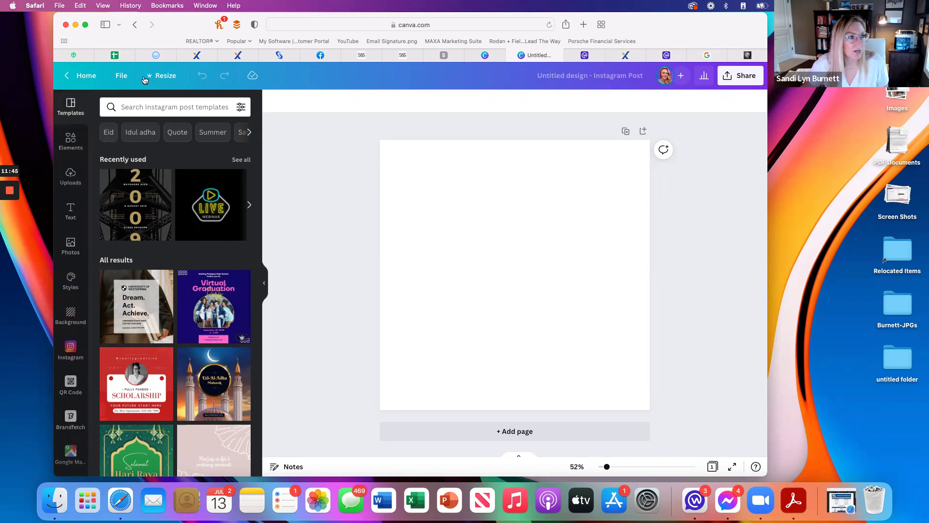
{"action": "scroll", "coordinate": [75, 208], "scroll_direction": "down", "scroll_amount": 3}
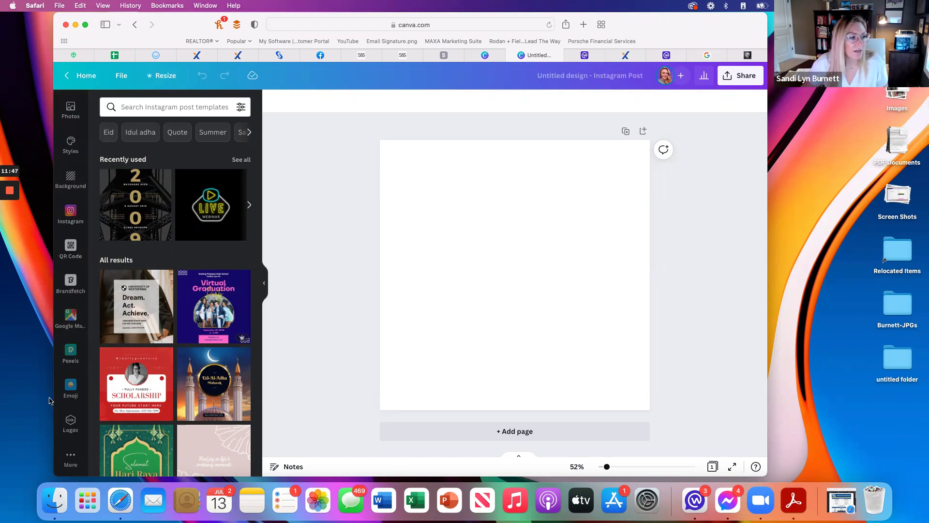
{"action": "left_click", "coordinate": [71, 459]}
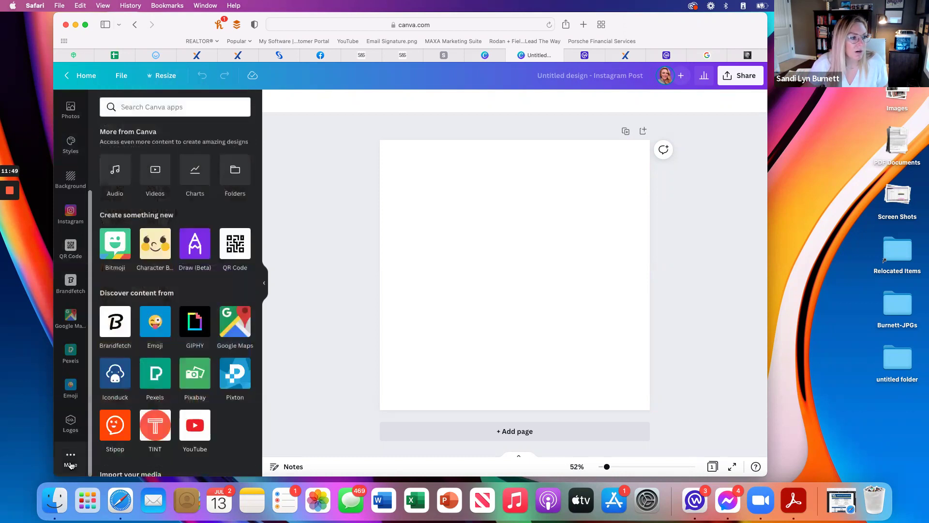
{"action": "scroll", "coordinate": [165, 338], "scroll_direction": "down", "scroll_amount": 10}
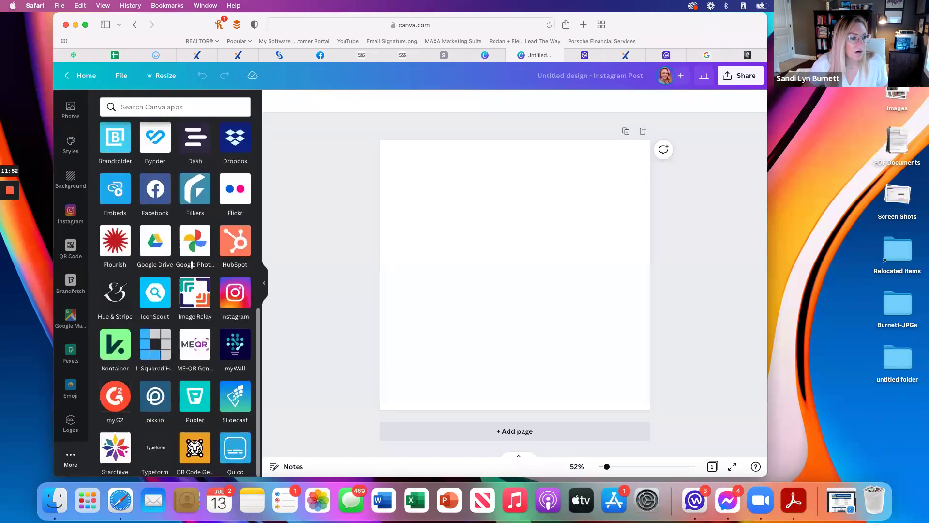
{"action": "scroll", "coordinate": [191, 264], "scroll_direction": "up", "scroll_amount": 10}
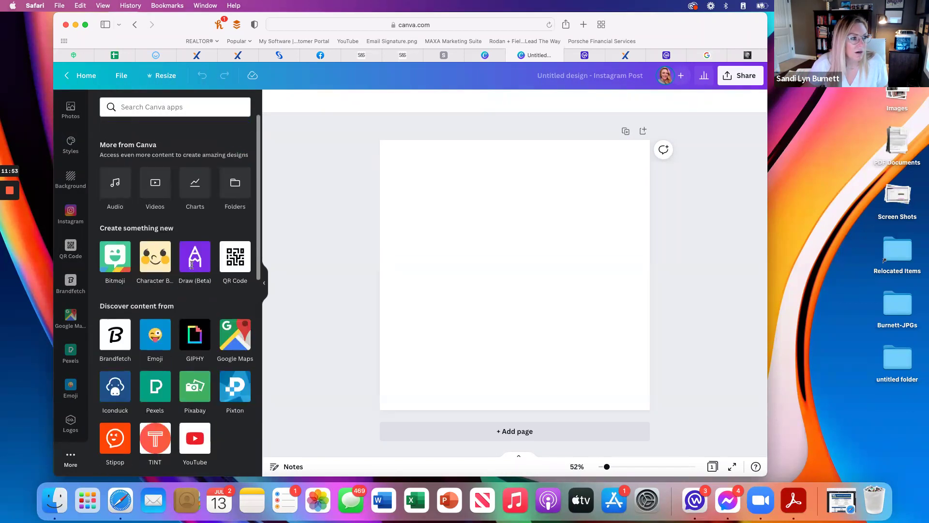
- Review the Team TBG Brand Kit logos and add the black-text TBG and eXp Realty logo to the page
{"action": "left_click", "coordinate": [75, 425]}
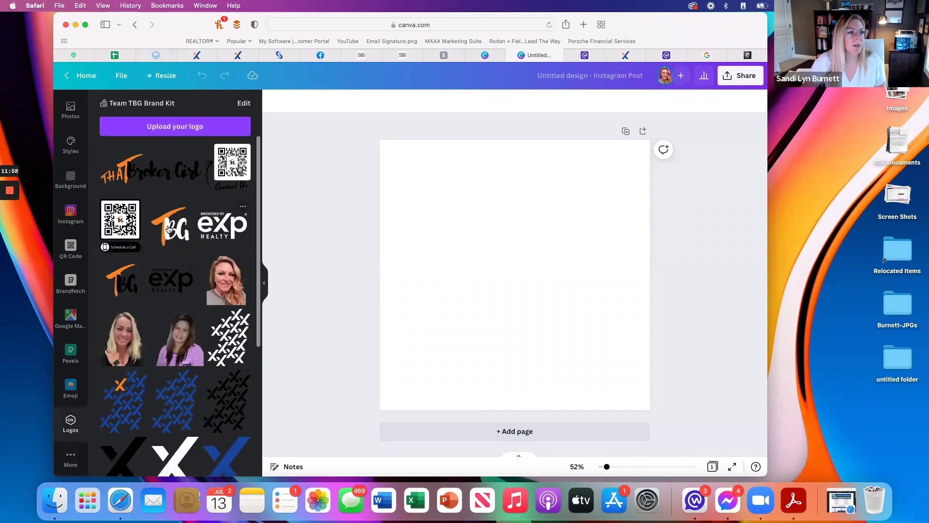
{"action": "scroll", "coordinate": [168, 225], "scroll_direction": "down", "scroll_amount": 5}
{"action": "scroll", "coordinate": [167, 225], "scroll_direction": "up", "scroll_amount": 2}
{"action": "scroll", "coordinate": [168, 225], "scroll_direction": "up", "scroll_amount": 3}
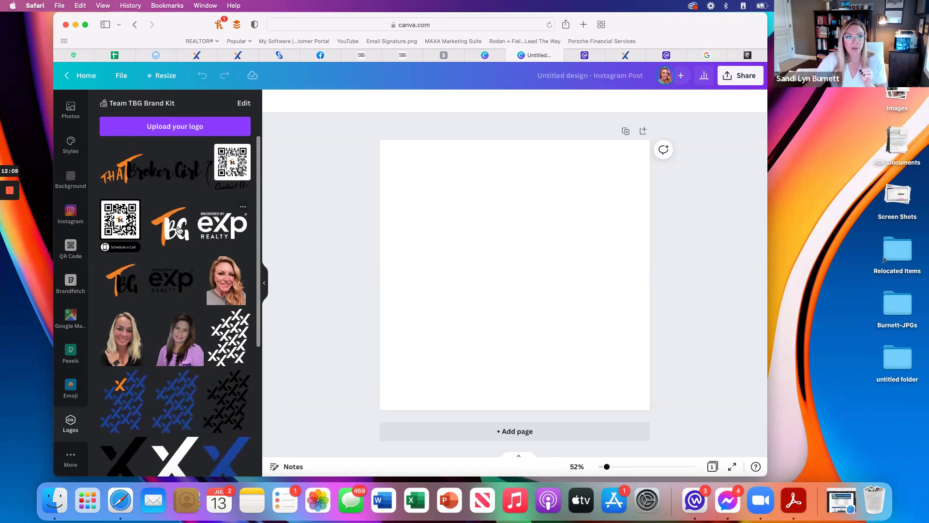
{"action": "left_click", "coordinate": [139, 287]}
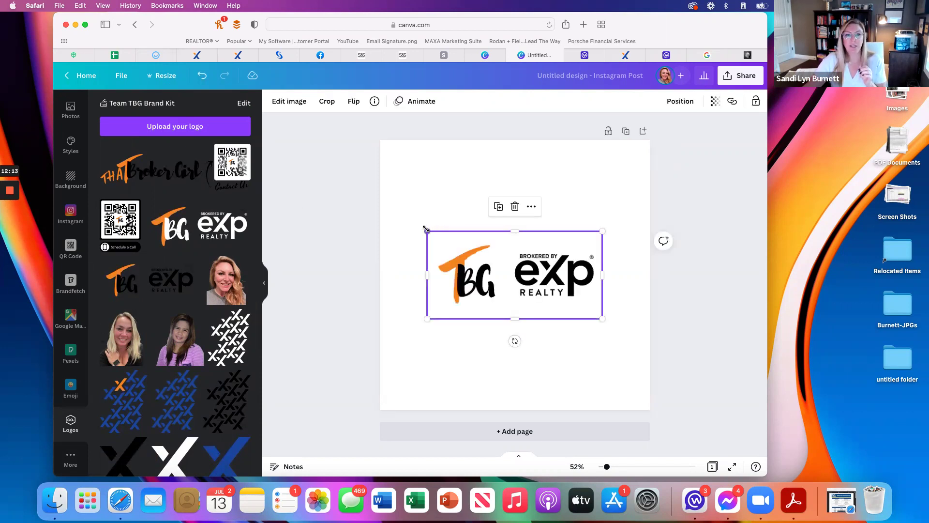
- Shrink the TBG and eXp Realty logo to roughly a quarter of the page width and place it in the page's upper-left corner
{"action": "mouse_move", "coordinate": [425, 228]}
{"action": "left_mouse_down"}
{"action": "mouse_move", "coordinate": [404, 214]}
{"action": "mouse_move", "coordinate": [418, 227]}
{"action": "left_mouse_up"}
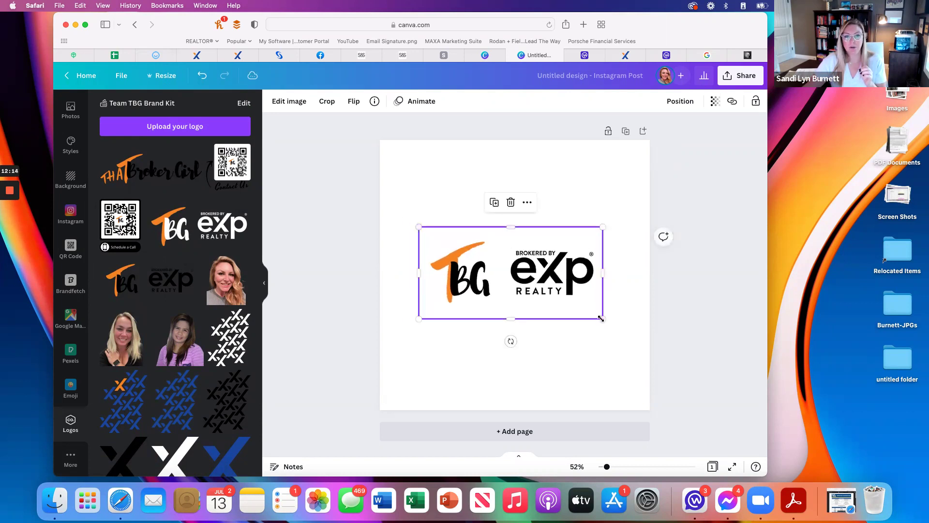
{"action": "left_click_drag", "start_coordinate": [602, 318], "coordinate": [491, 263]}
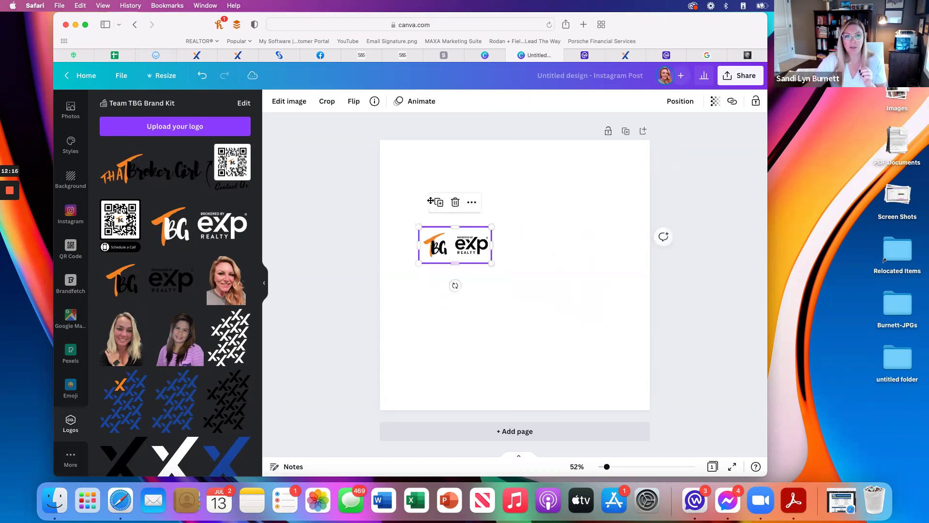
{"action": "left_click_drag", "start_coordinate": [417, 162], "coordinate": [415, 145]}
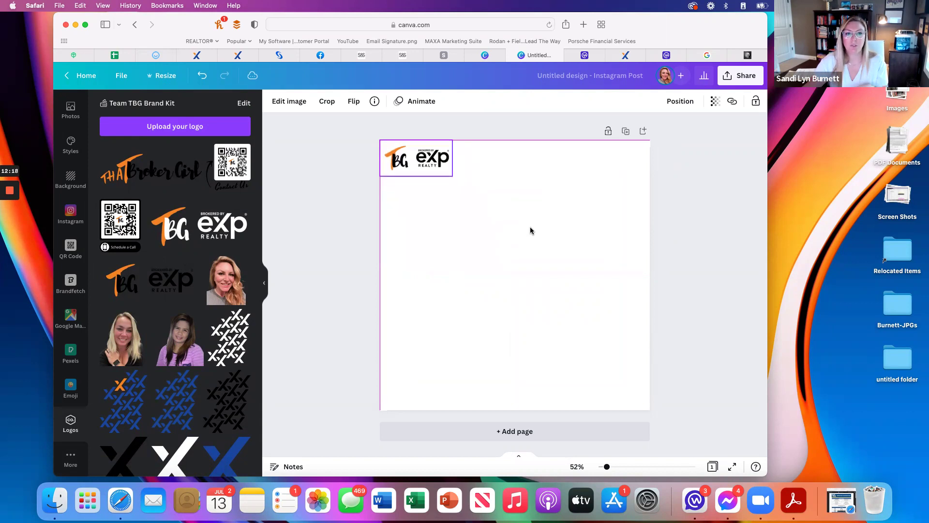
{"action": "left_click", "coordinate": [531, 230]}
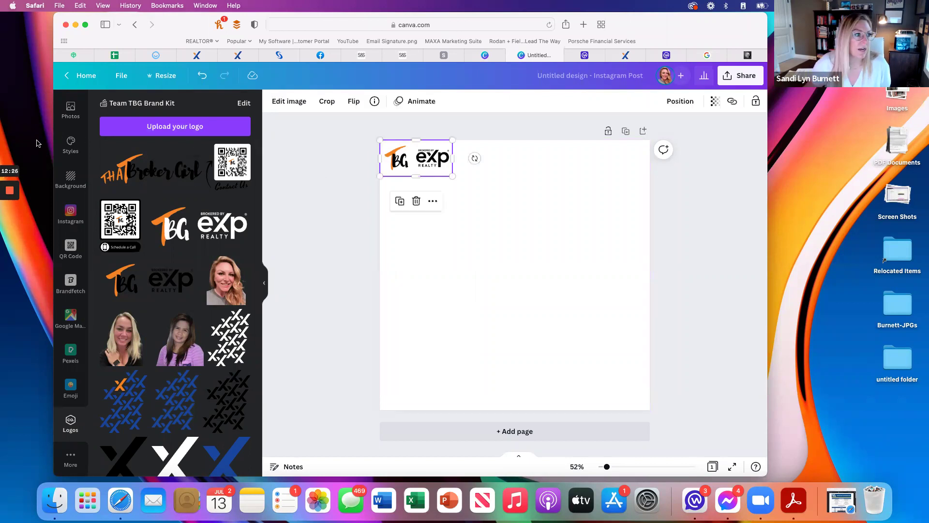
- Remove the logo from the page and search the Instagram post templates for "happy hour"
{"action": "key", "text": "Delete"}
{"action": "scroll", "coordinate": [74, 163], "scroll_direction": "up", "scroll_amount": 3}
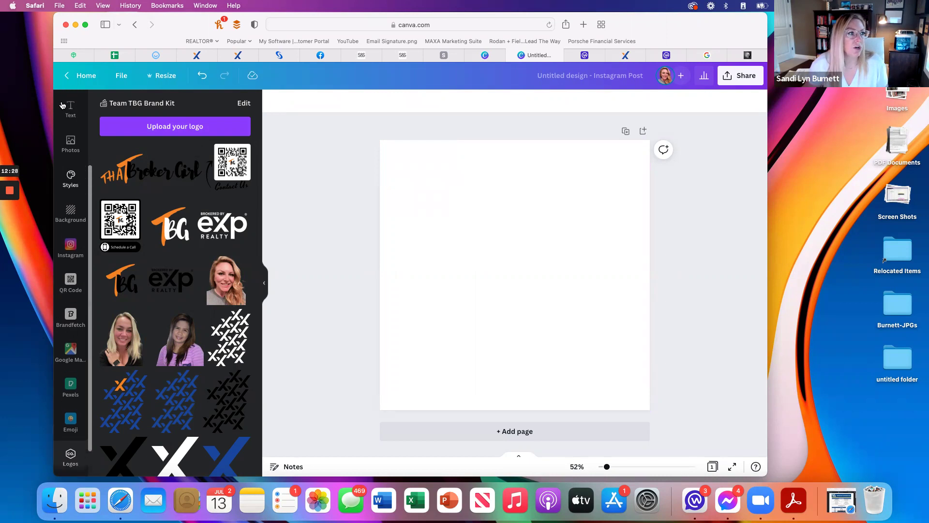
{"action": "left_click", "coordinate": [70, 105]}
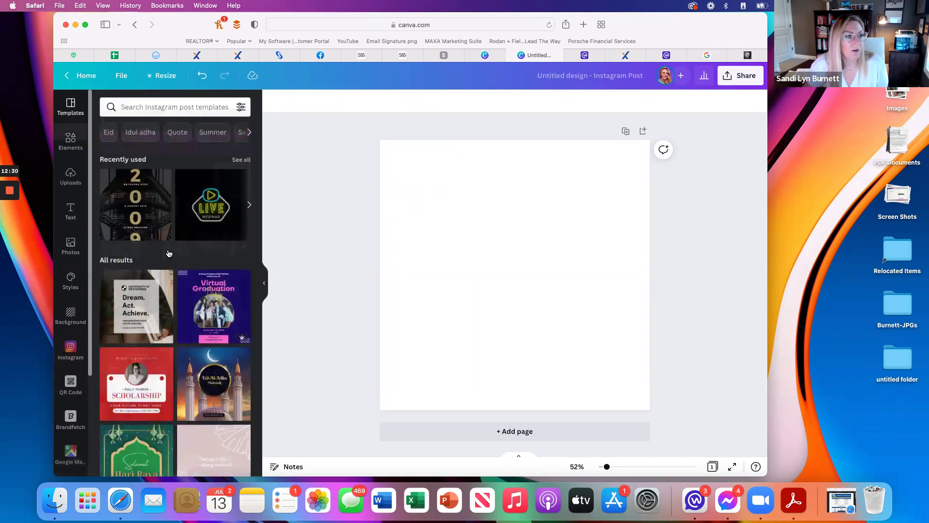
{"action": "scroll", "coordinate": [182, 193], "scroll_direction": "down", "scroll_amount": 5}
{"action": "left_click", "coordinate": [178, 105]}
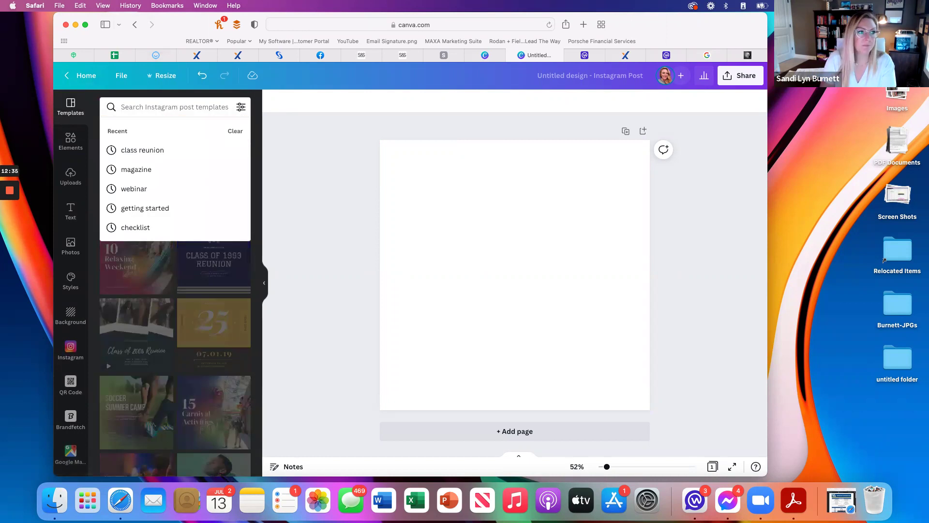
{"action": "type", "text": "happy hour"}
{"action": "key", "text": "Return"}
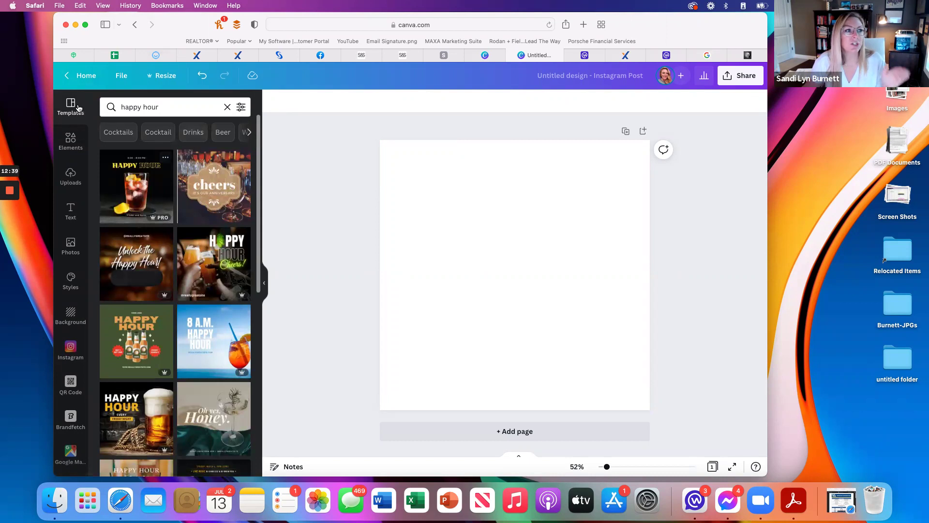
- Browse the happy hour templates and apply the black "buy 1 get 1 free" design with the beer mug to the page
{"action": "scroll", "coordinate": [204, 289], "scroll_direction": "down", "scroll_amount": 10}
{"action": "scroll", "coordinate": [203, 289], "scroll_direction": "down", "scroll_amount": 7}
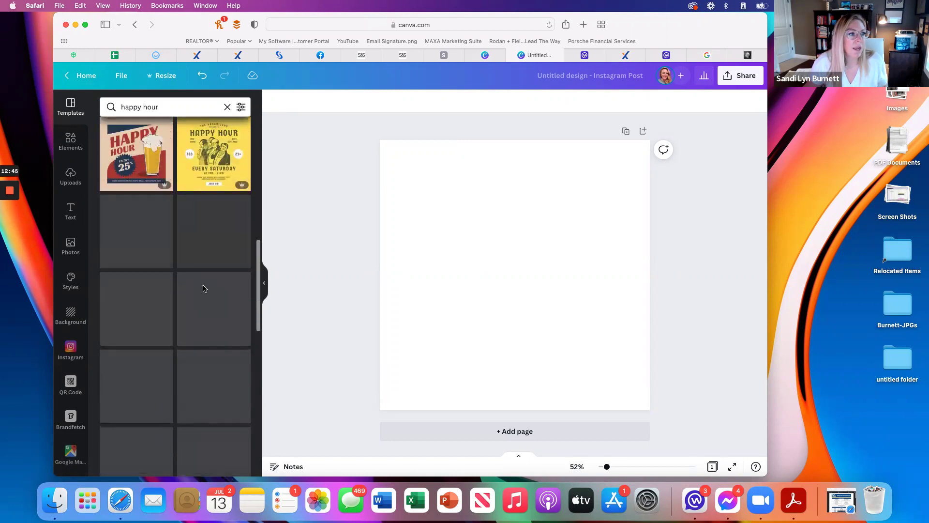
{"action": "scroll", "coordinate": [203, 289], "scroll_direction": "up", "scroll_amount": 3}
{"action": "scroll", "coordinate": [204, 288], "scroll_direction": "down", "scroll_amount": 8}
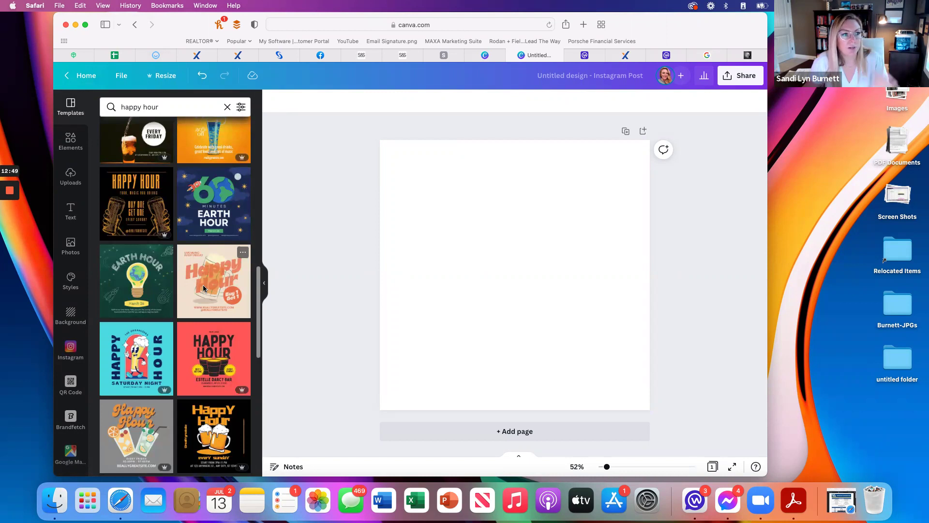
{"action": "scroll", "coordinate": [203, 288], "scroll_direction": "up", "scroll_amount": 2}
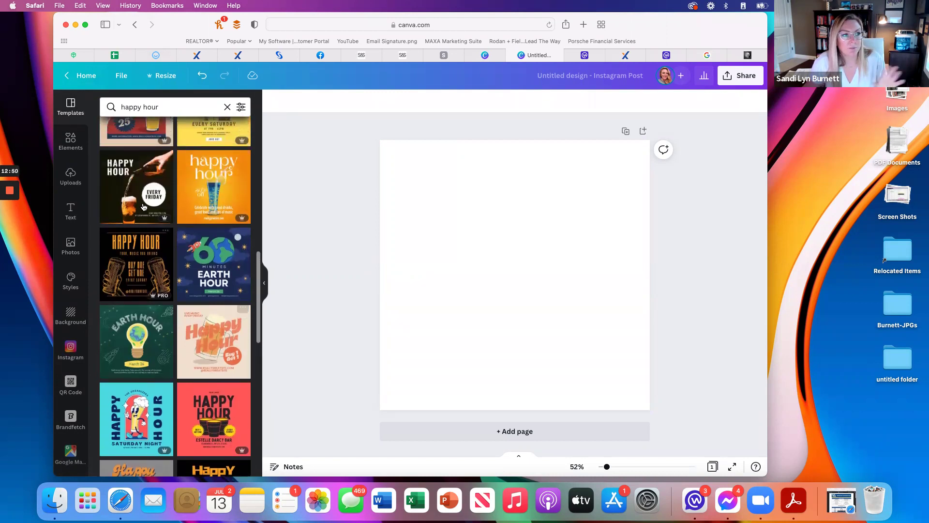
{"action": "scroll", "coordinate": [193, 284], "scroll_direction": "down", "scroll_amount": 7}
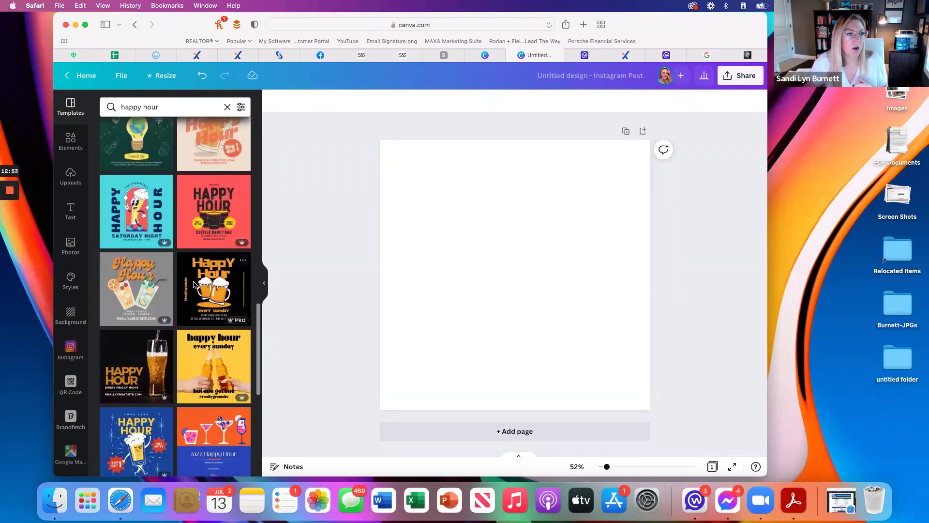
{"action": "scroll", "coordinate": [194, 284], "scroll_direction": "down", "scroll_amount": 4}
{"action": "scroll", "coordinate": [194, 285], "scroll_direction": "down", "scroll_amount": 4}
{"action": "scroll", "coordinate": [194, 284], "scroll_direction": "down", "scroll_amount": 7}
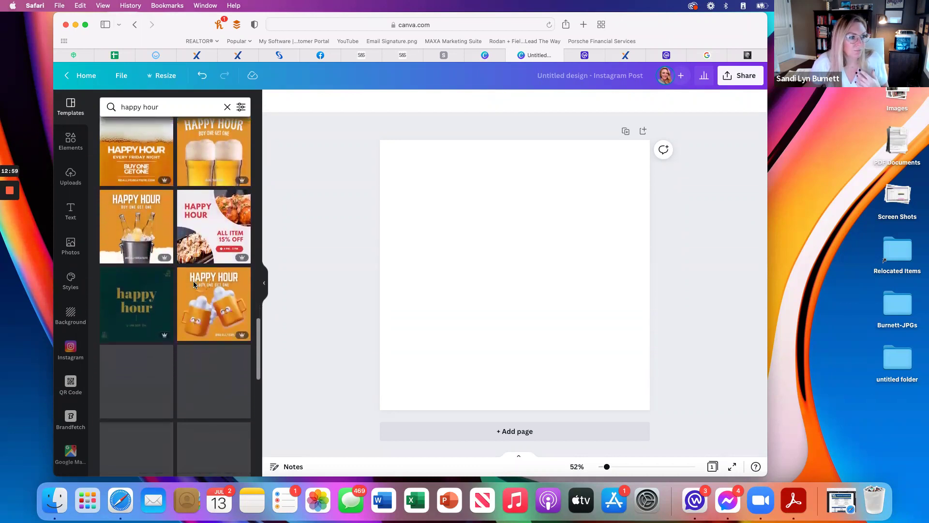
{"action": "scroll", "coordinate": [194, 284], "scroll_direction": "down", "scroll_amount": 4}
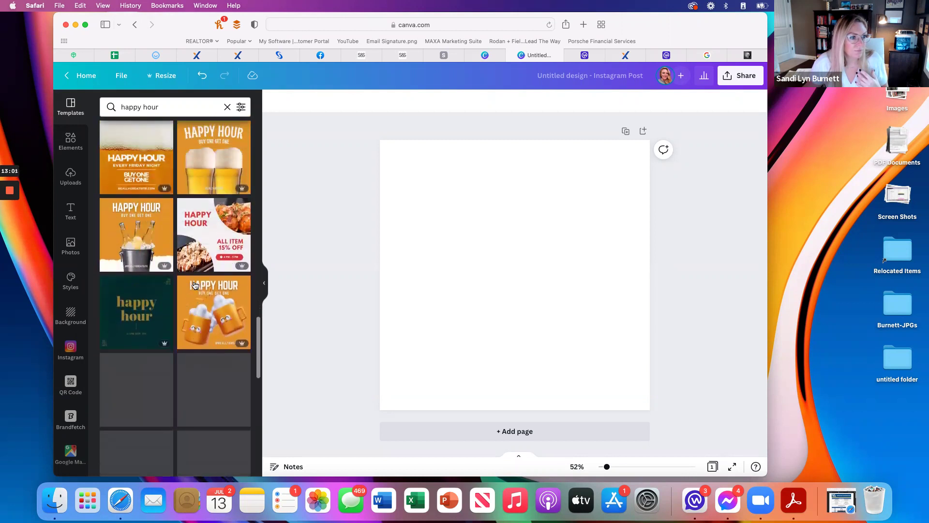
{"action": "scroll", "coordinate": [194, 285], "scroll_direction": "down", "scroll_amount": 10}
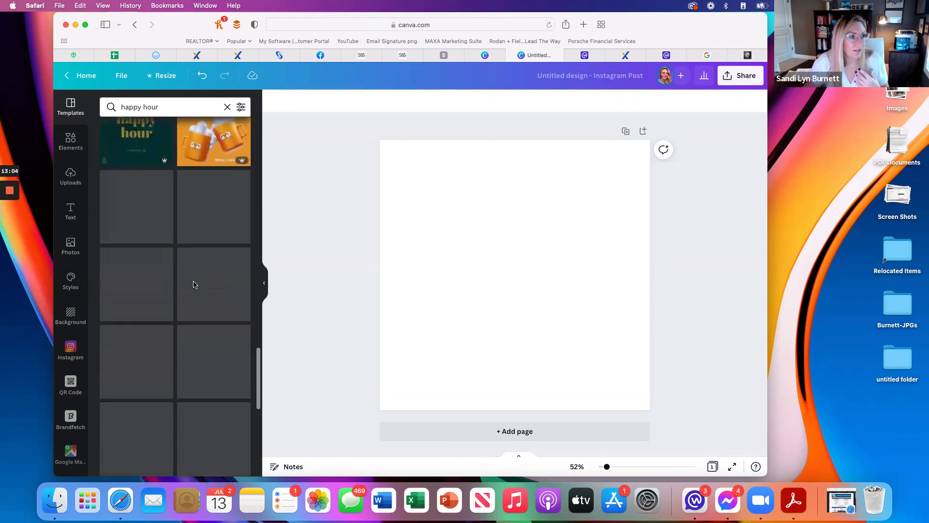
{"action": "scroll", "coordinate": [194, 284], "scroll_direction": "down", "scroll_amount": 10}
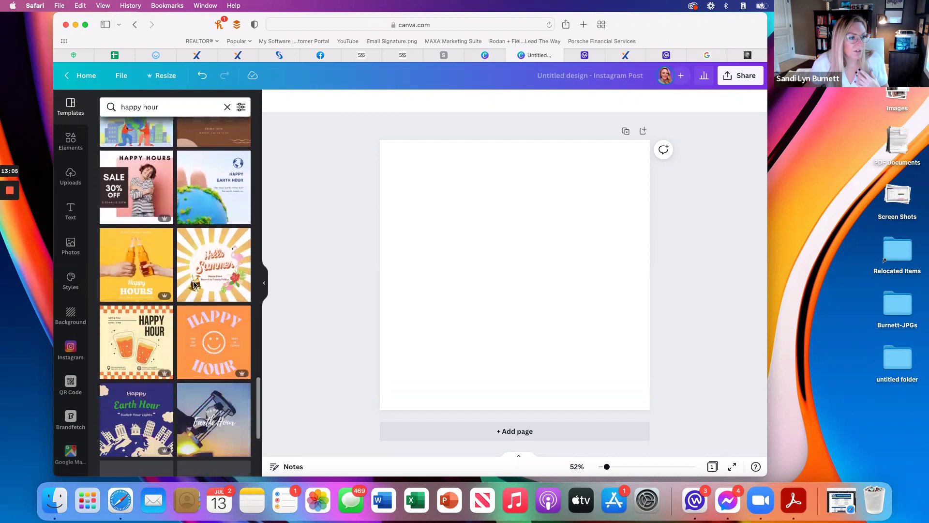
{"action": "scroll", "coordinate": [193, 284], "scroll_direction": "up", "scroll_amount": 15}
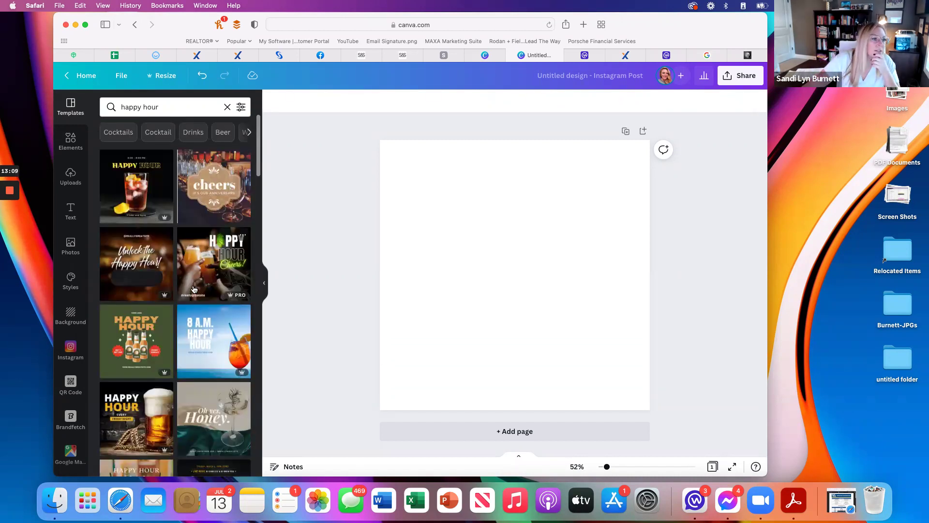
{"action": "scroll", "coordinate": [193, 288], "scroll_direction": "down", "scroll_amount": 6}
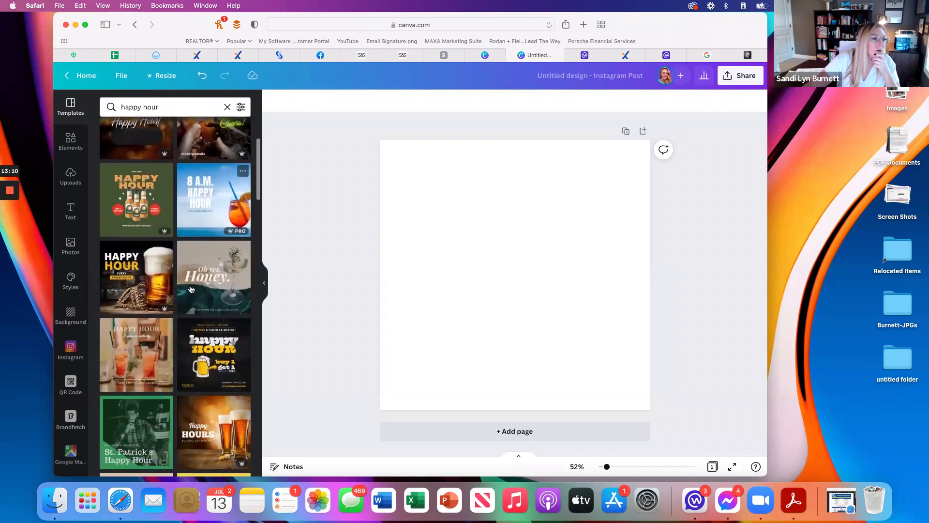
{"action": "left_click", "coordinate": [214, 227]}
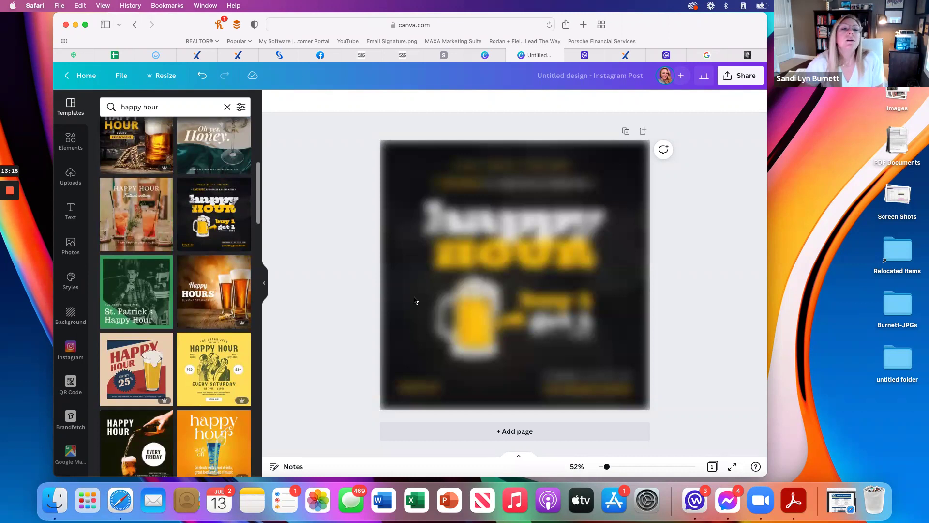
- Recolor the yellow HOUR text to the TBG brand orange and apply that color change across the whole design
{"action": "left_click", "coordinate": [414, 300]}
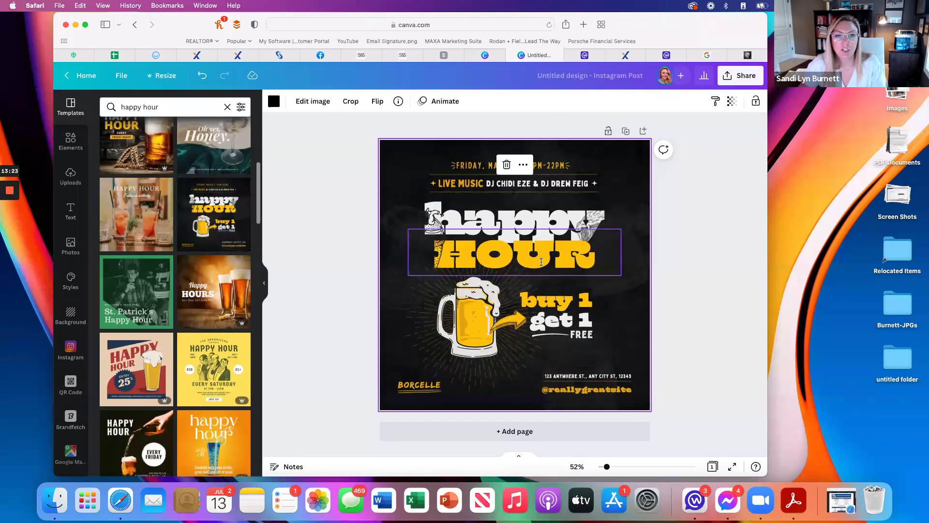
{"action": "left_click", "coordinate": [503, 251]}
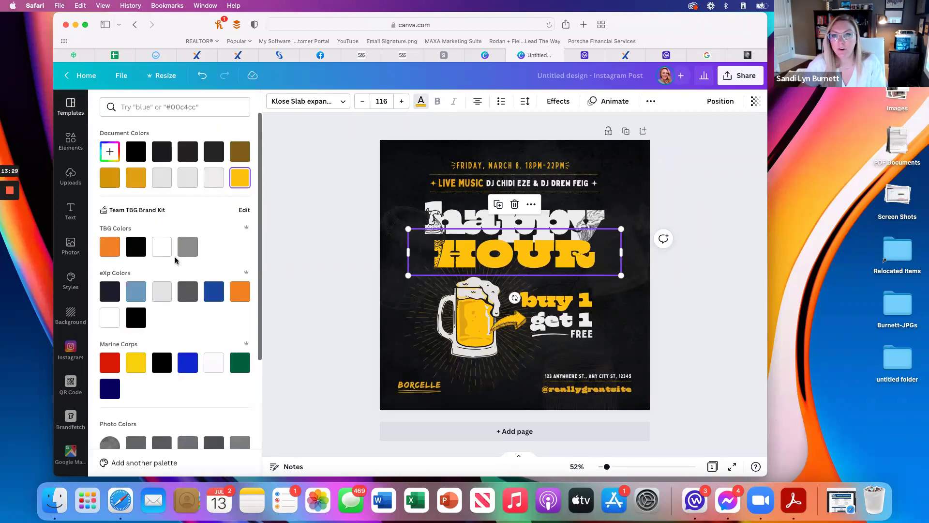
{"action": "left_click", "coordinate": [111, 249]}
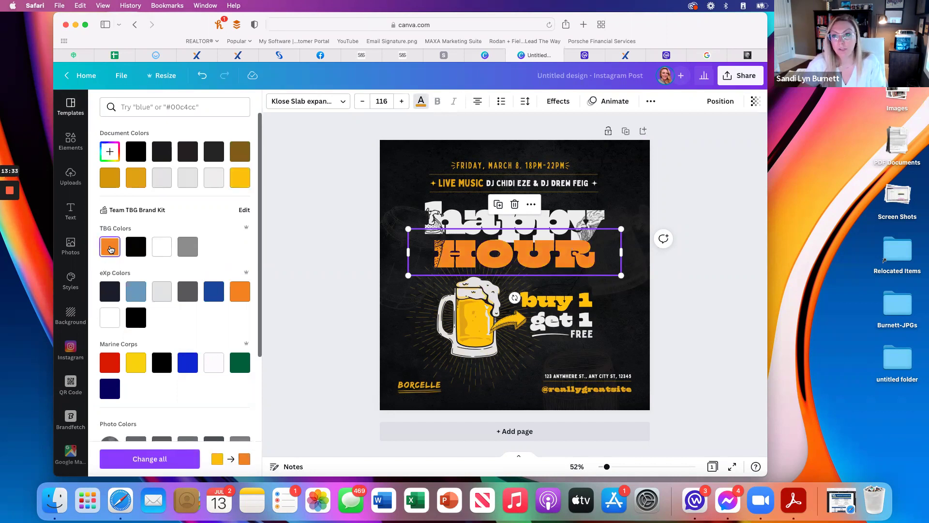
{"action": "left_click", "coordinate": [153, 463]}
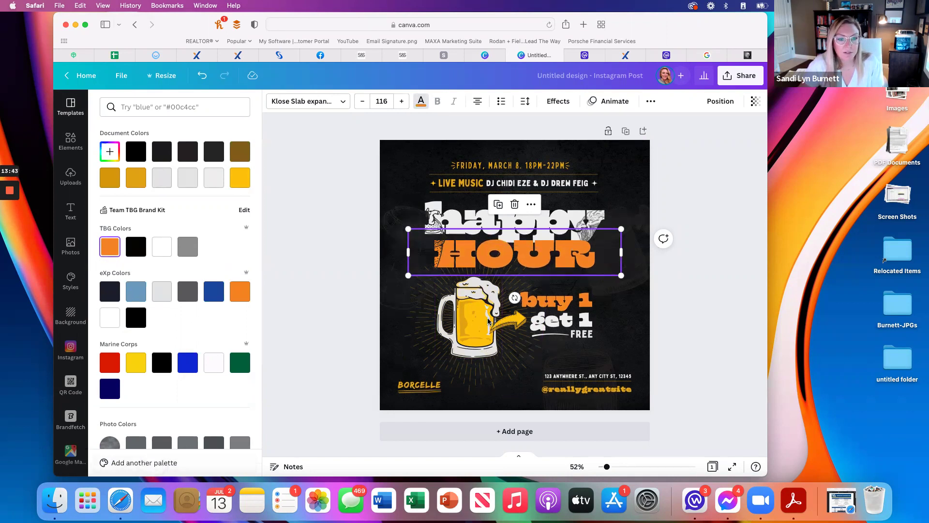
- Change the bright yellow in the beer mug graphic to the TBG brand orange
{"action": "left_click", "coordinate": [438, 326]}
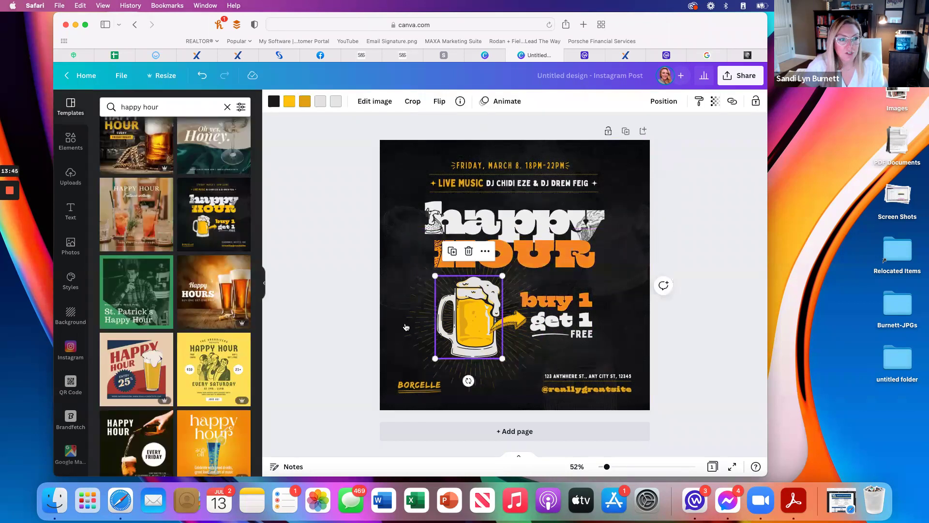
{"action": "left_click", "coordinate": [289, 102]}
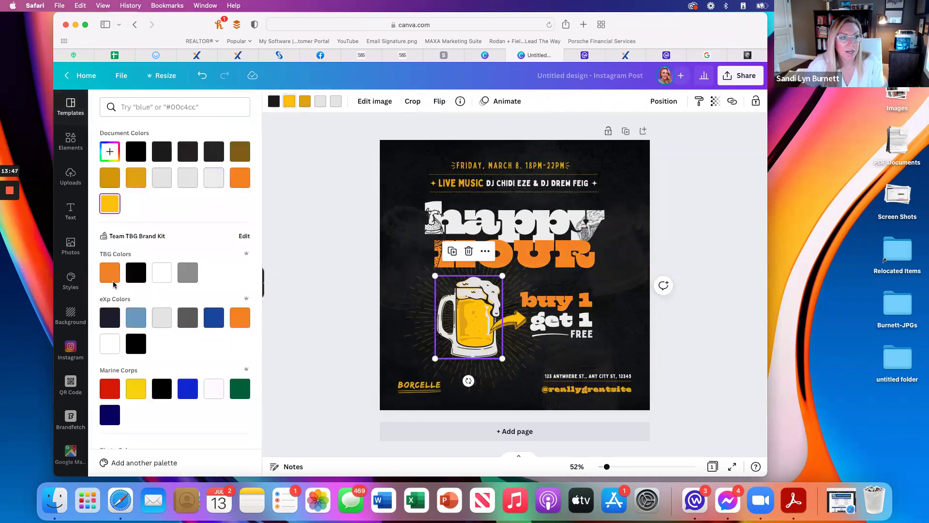
{"action": "left_click", "coordinate": [110, 273]}
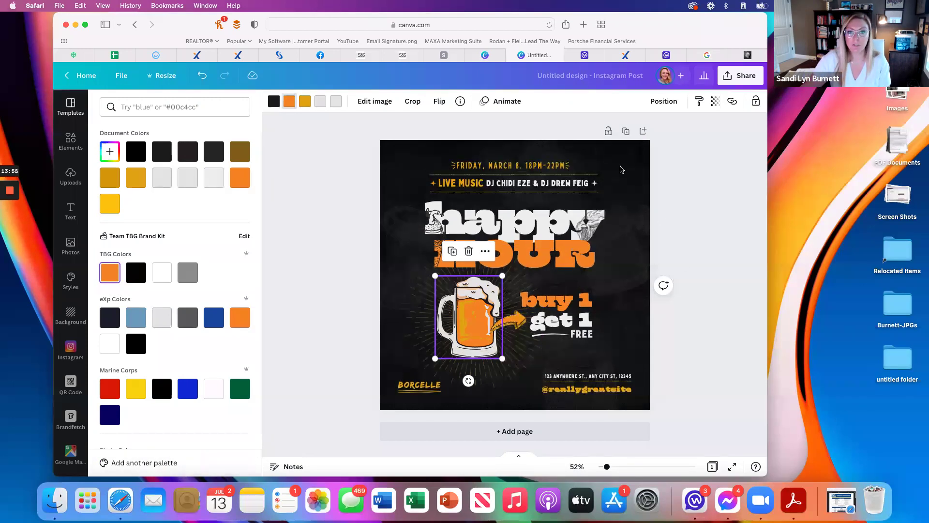
{"action": "key", "text": "Escape"}
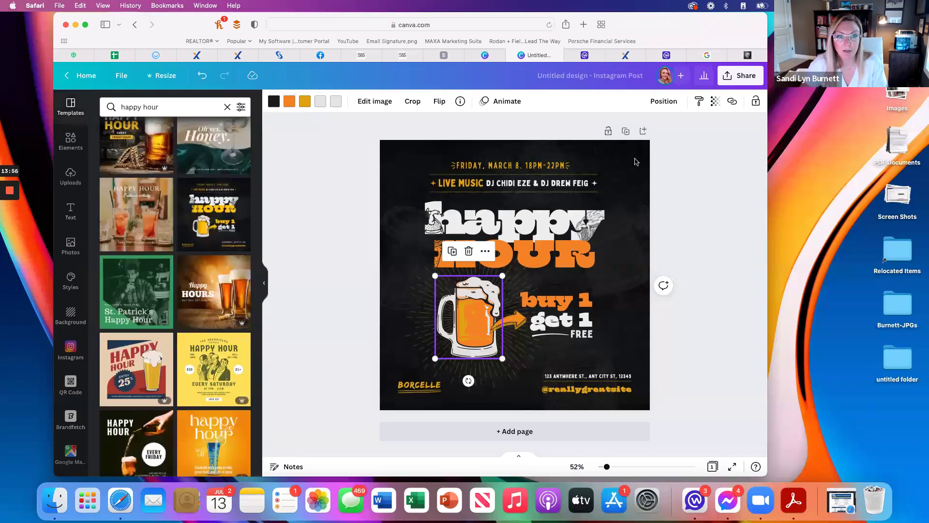
{"action": "left_click", "coordinate": [636, 162]}
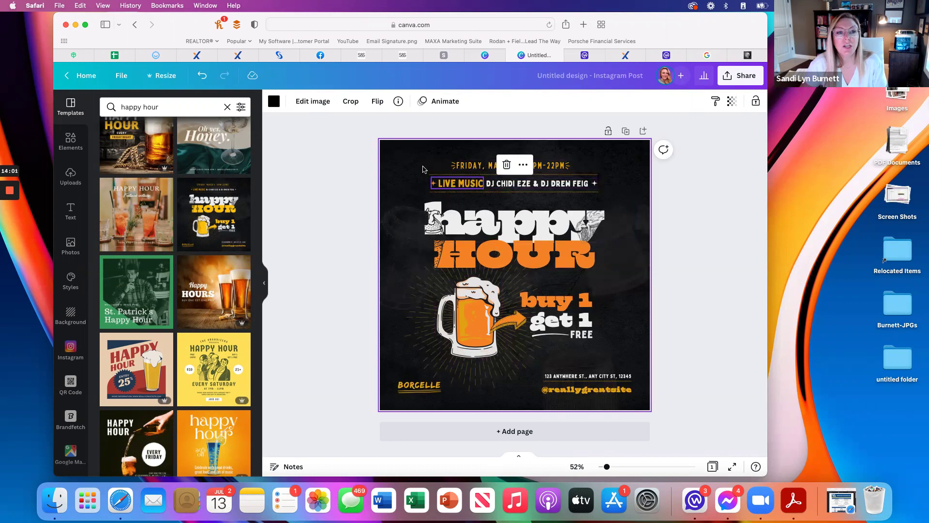
- Set the LIVE MUSIC text to the Brand Kit font Roboto and replace Bobby Jones with it throughout the design
{"action": "left_click", "coordinate": [457, 182]}
{"action": "left_click", "coordinate": [341, 101]}
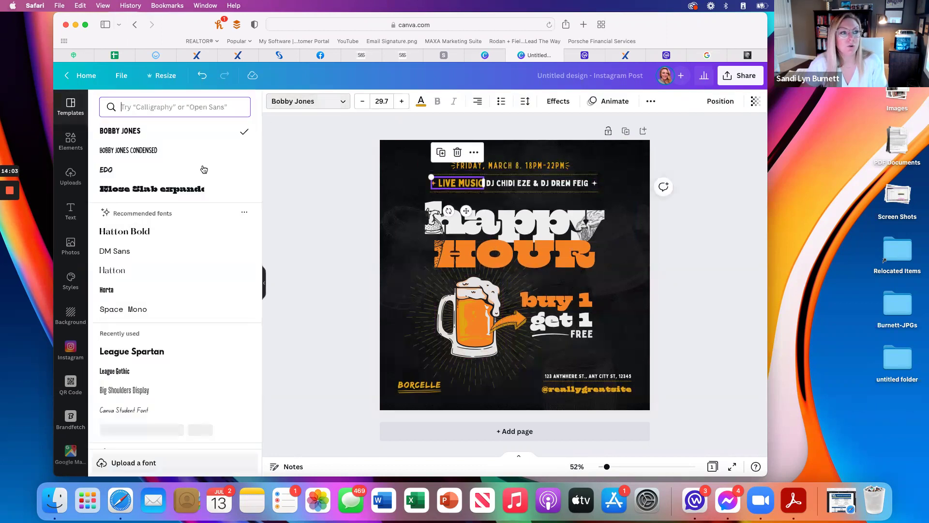
{"action": "scroll", "coordinate": [137, 260], "scroll_direction": "down", "scroll_amount": 3}
{"action": "scroll", "coordinate": [137, 260], "scroll_direction": "down", "scroll_amount": 3}
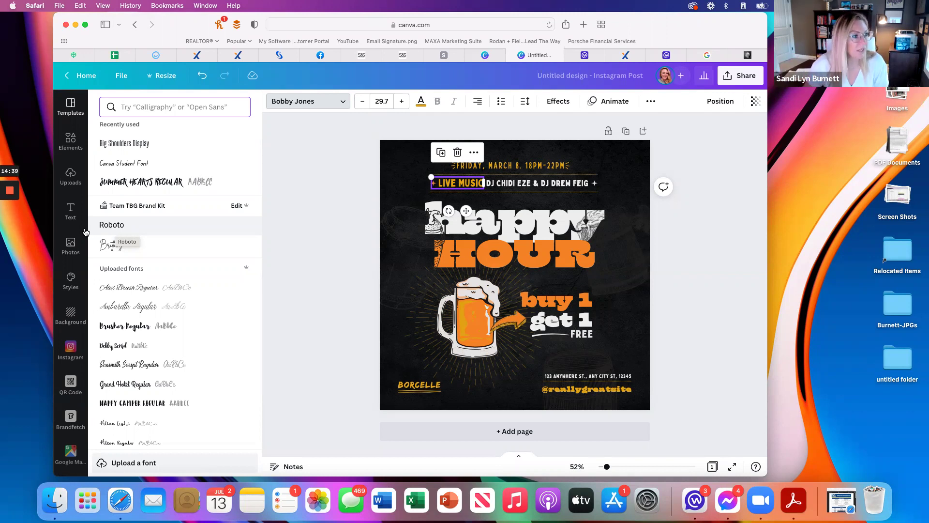
{"action": "left_click", "coordinate": [119, 227]}
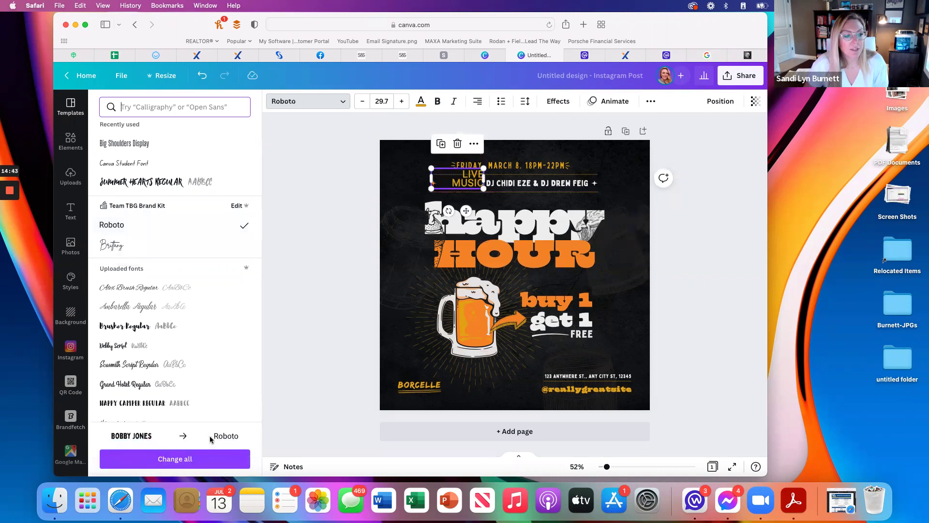
{"action": "left_click", "coordinate": [175, 460]}
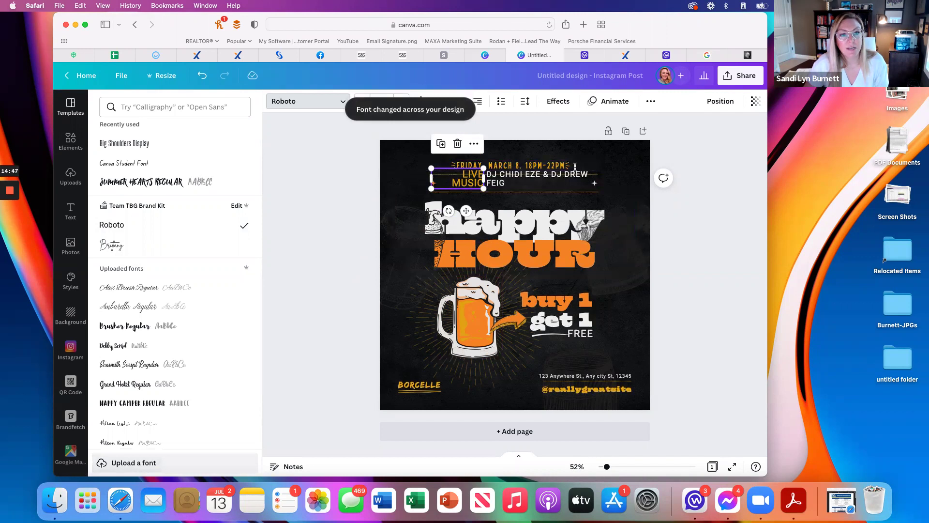
{"action": "left_click", "coordinate": [613, 167]}
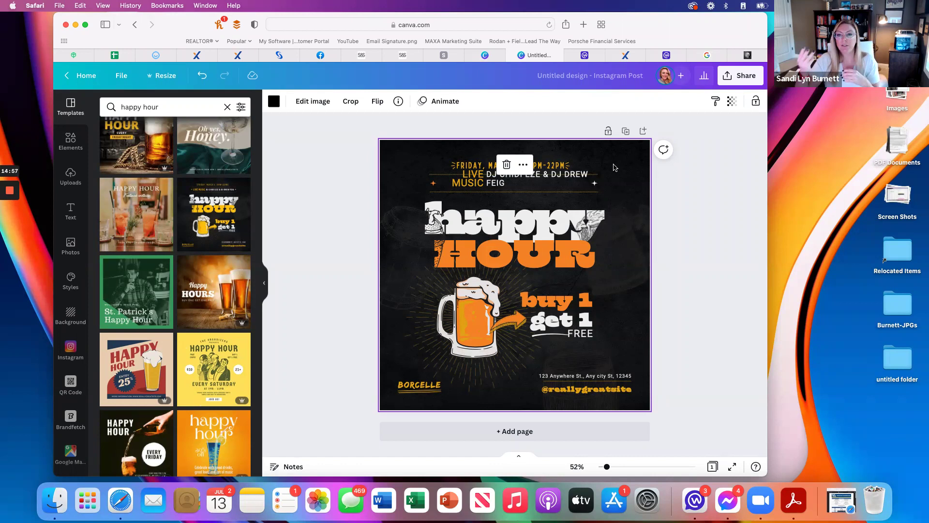
- Select the LIVE MUSIC and DJ text together and scale the selection down slightly so it sits below the date line
{"action": "left_click_drag", "start_coordinate": [615, 167], "coordinate": [448, 192]}
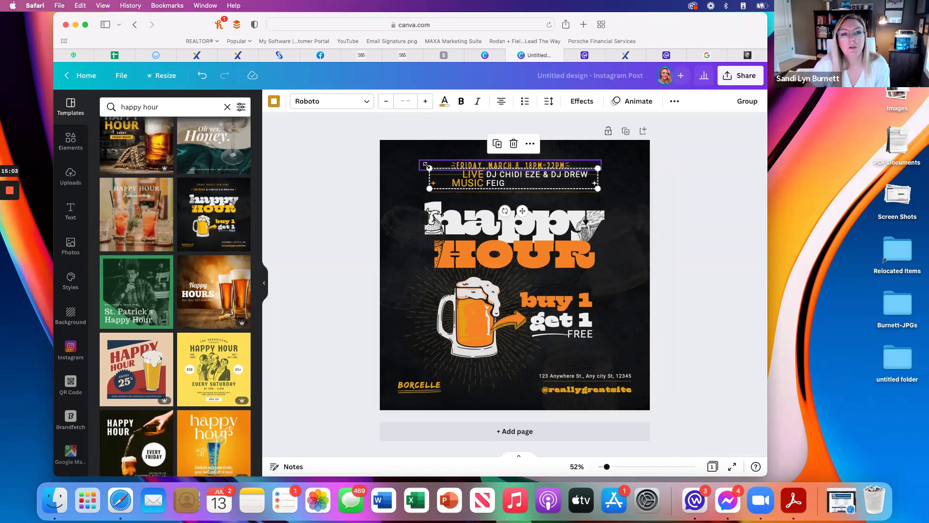
{"action": "left_click_drag", "start_coordinate": [425, 165], "coordinate": [629, 171]}
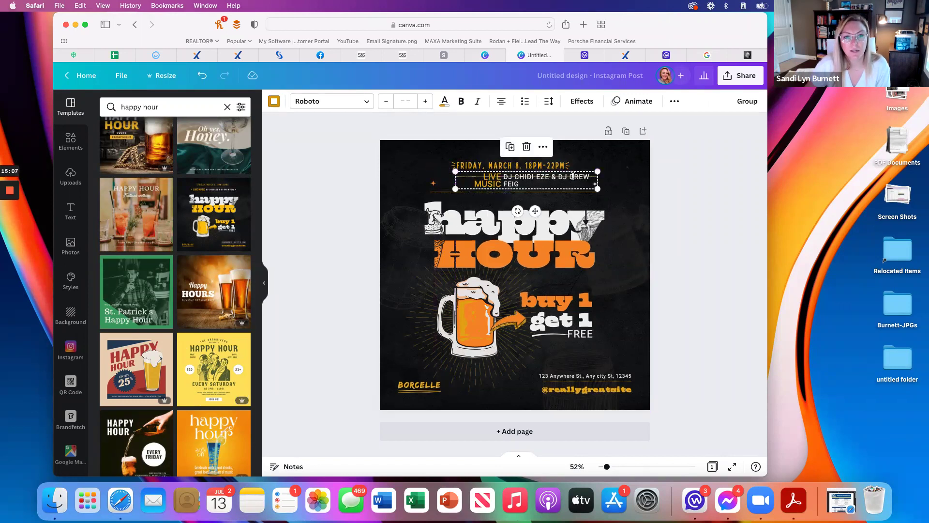
- Set the font of the date and time line to the Brand Kit script font Brittany
{"action": "left_click", "coordinate": [568, 193]}
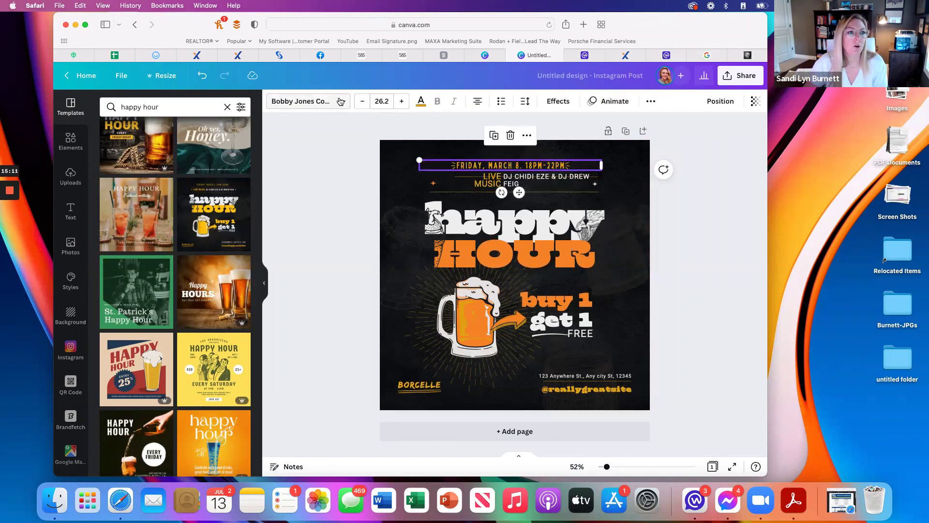
{"action": "left_click", "coordinate": [340, 101]}
{"action": "left_click", "coordinate": [127, 246]}
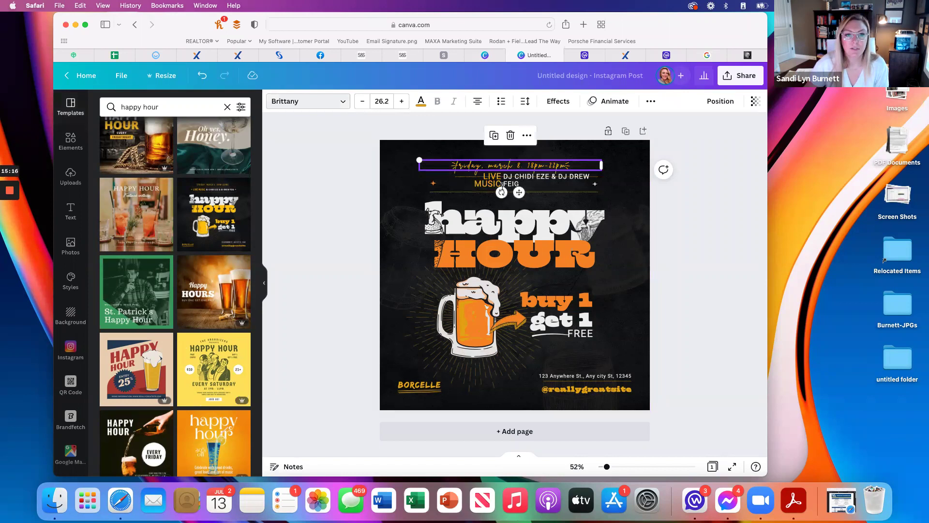
- Delete the small orange star beside the LIVE MUSIC text
{"action": "left_click", "coordinate": [455, 176]}
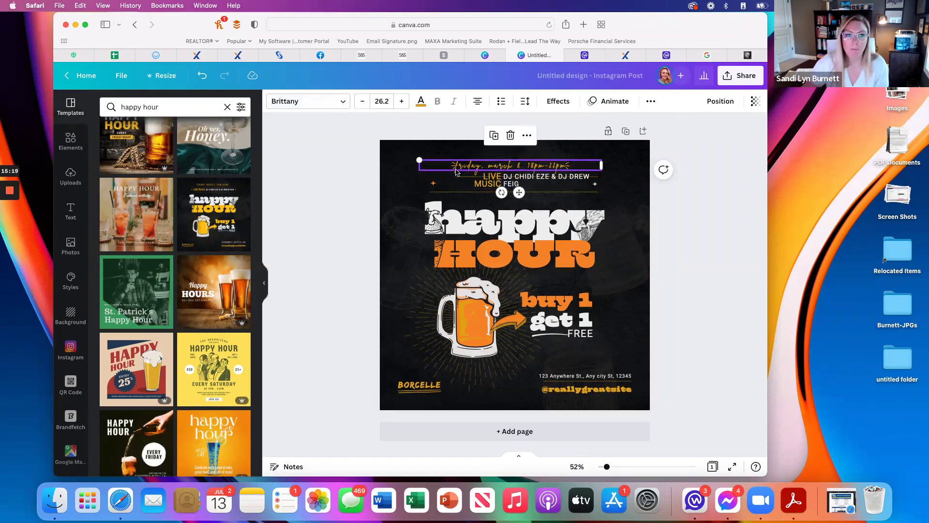
{"action": "left_click", "coordinate": [432, 184]}
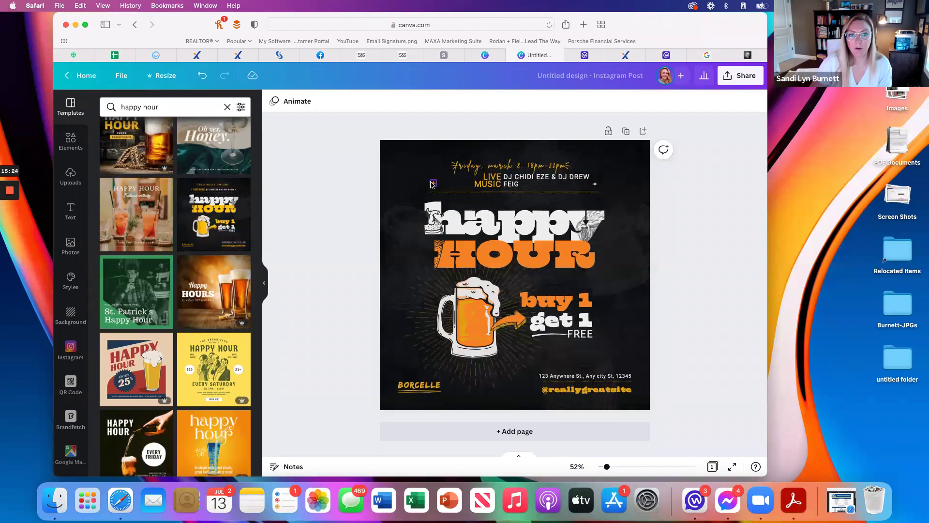
{"action": "left_click", "coordinate": [432, 184]}
{"action": "key", "text": "Delete"}
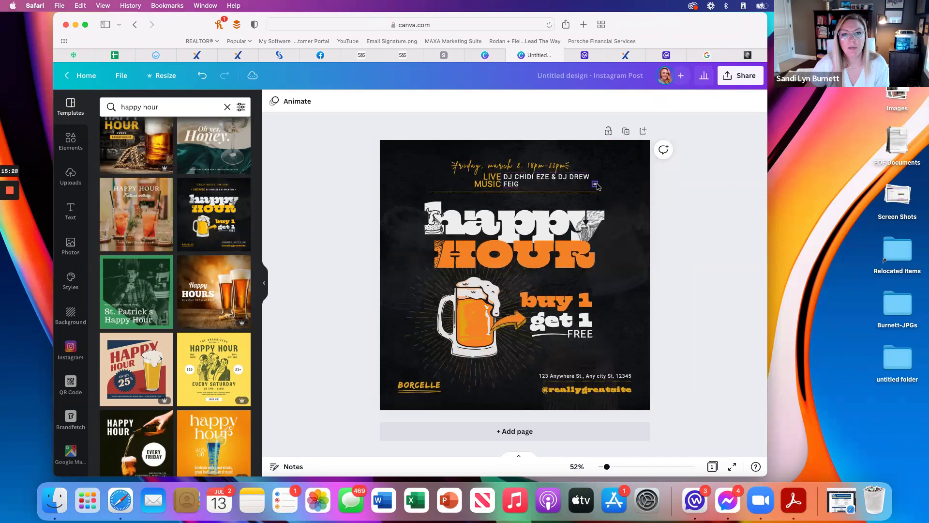
- Send the DJ text backward and recolor the small white star beside it with the grey from TBG Colors
{"action": "left_click", "coordinate": [596, 182]}
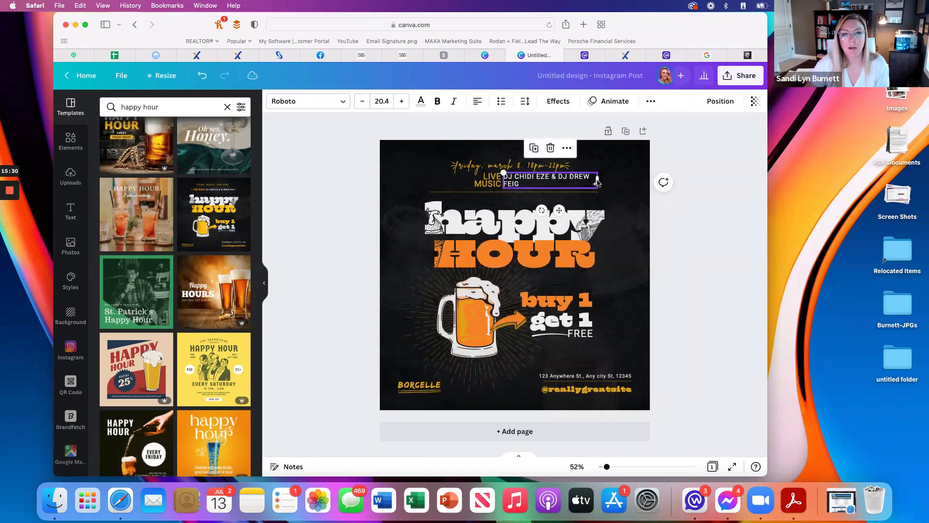
{"action": "left_click", "coordinate": [723, 101]}
{"action": "left_click", "coordinate": [692, 130]}
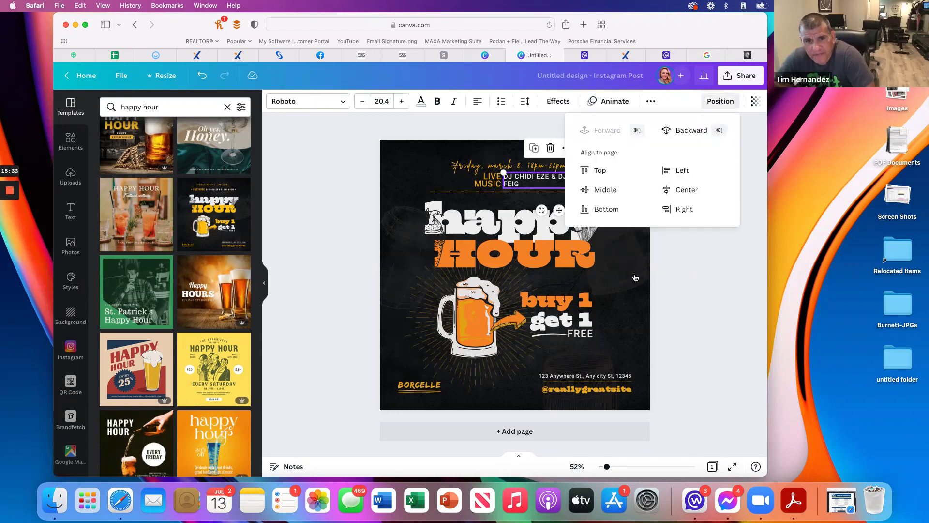
{"action": "left_click", "coordinate": [642, 248]}
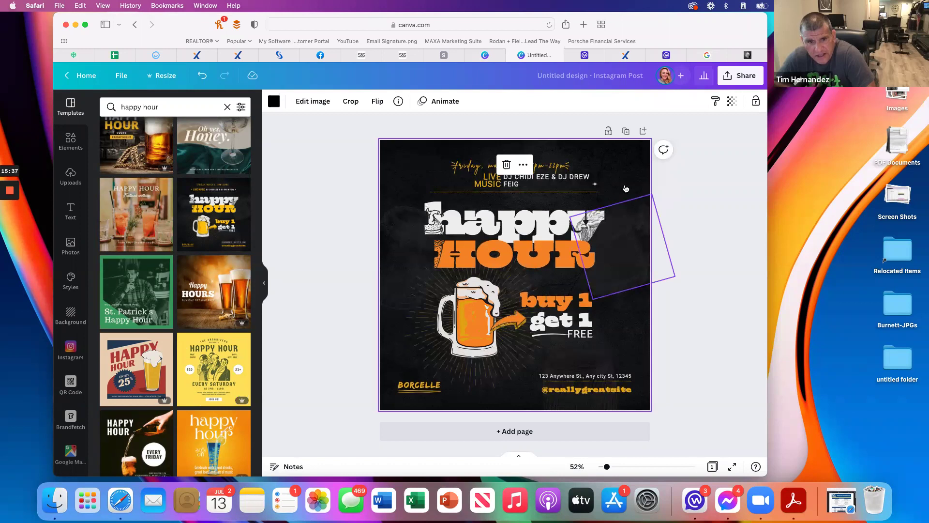
{"action": "left_click", "coordinate": [595, 186]}
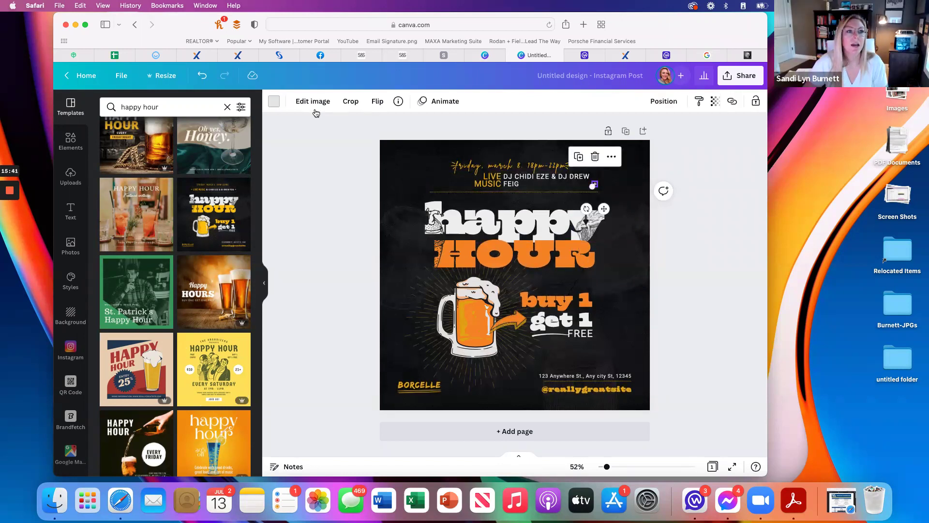
{"action": "left_click", "coordinate": [274, 101]}
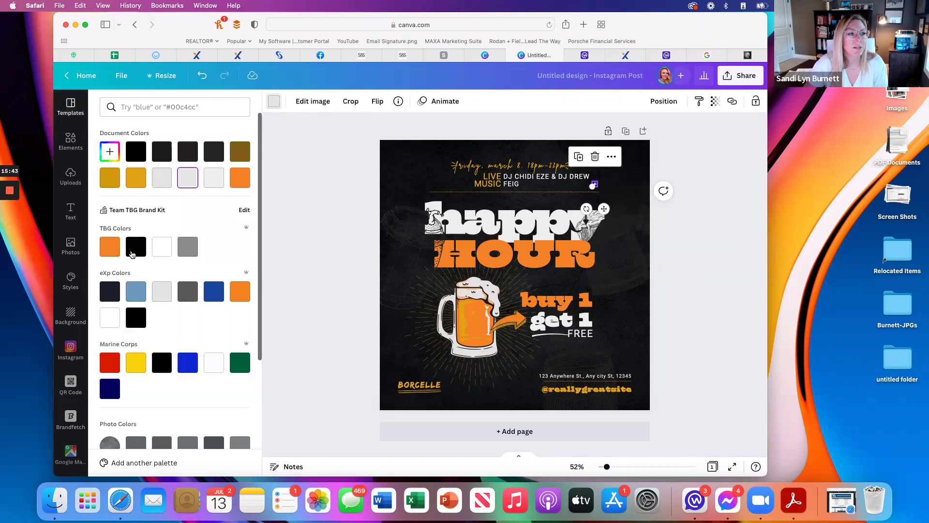
{"action": "left_click", "coordinate": [184, 252]}
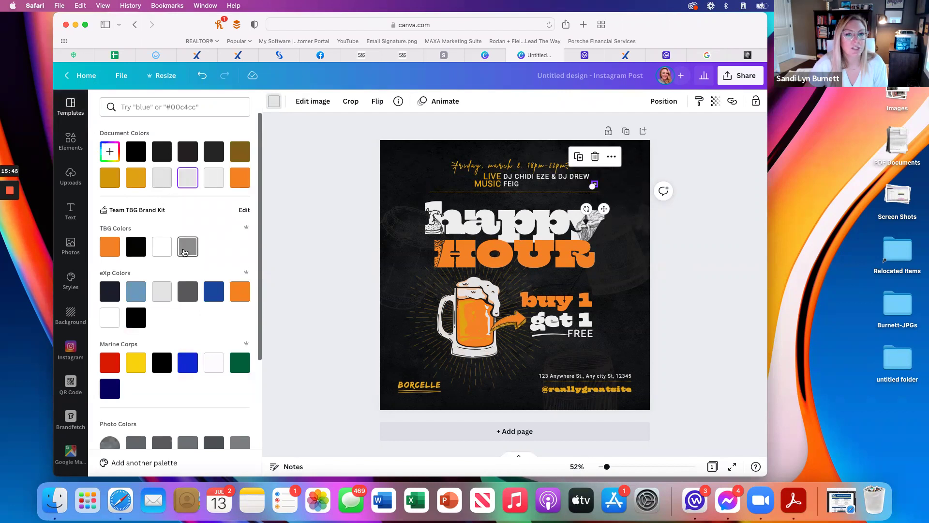
- Replace the DJ text with HIT MAN HERN HAPPYHOUR and narrow its text box to fit the two lines
{"action": "left_click", "coordinate": [540, 179]}
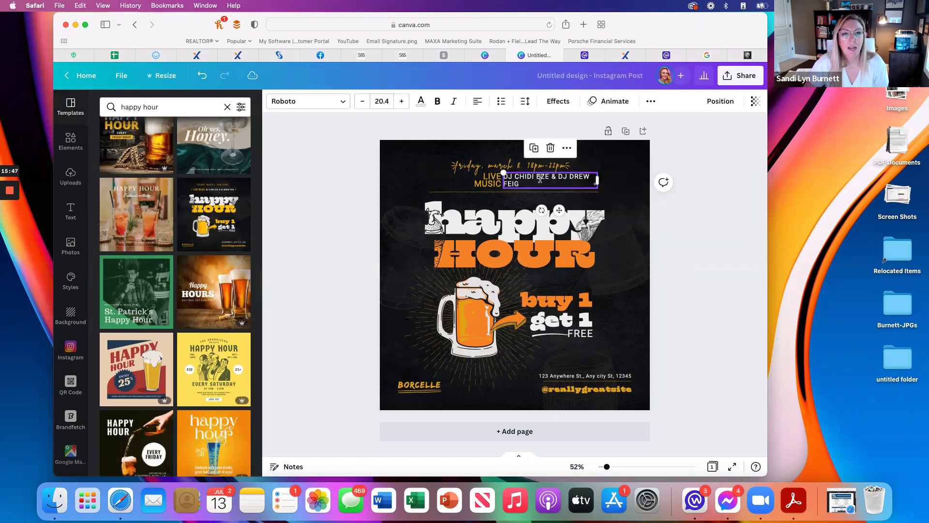
{"action": "left_click", "coordinate": [540, 179]}
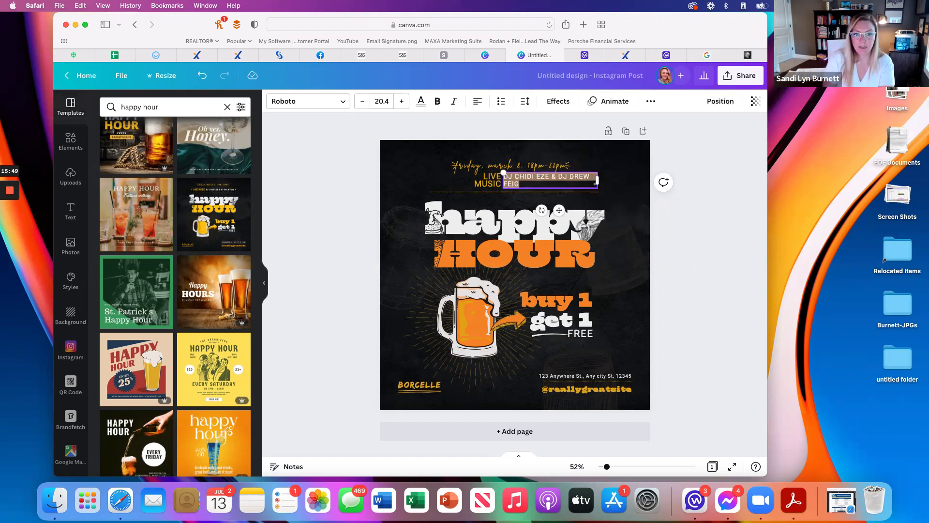
{"action": "type", "text": "HIT MAN HER"}
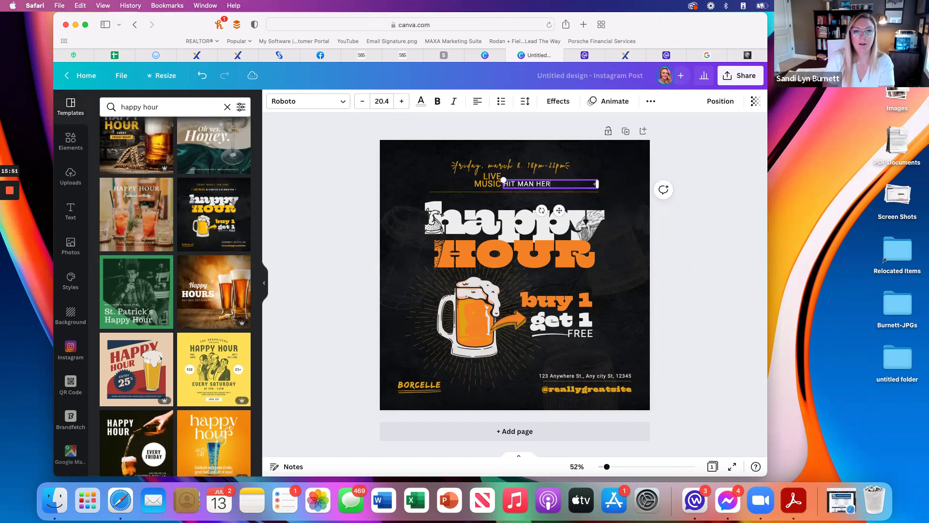
{"action": "type", "text": "N HAPPY YO"}
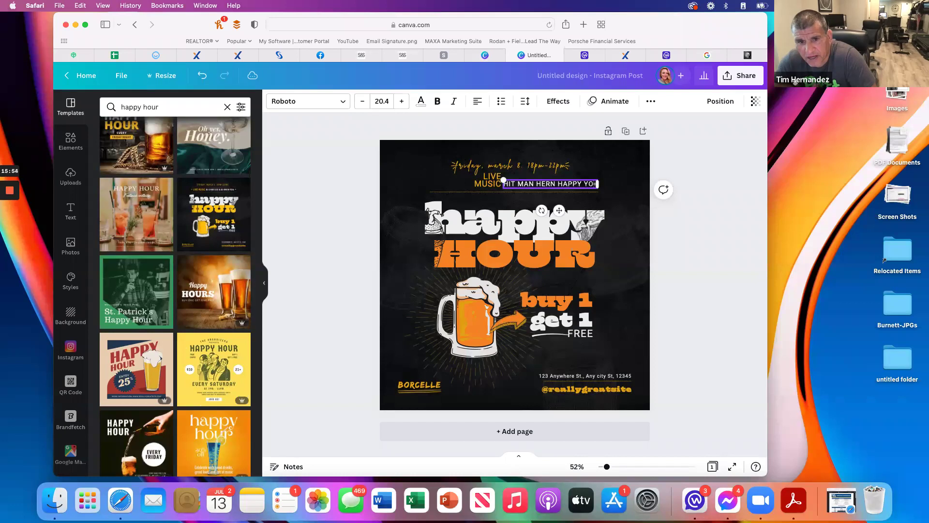
{"action": "key", "text": "BackSpace"}
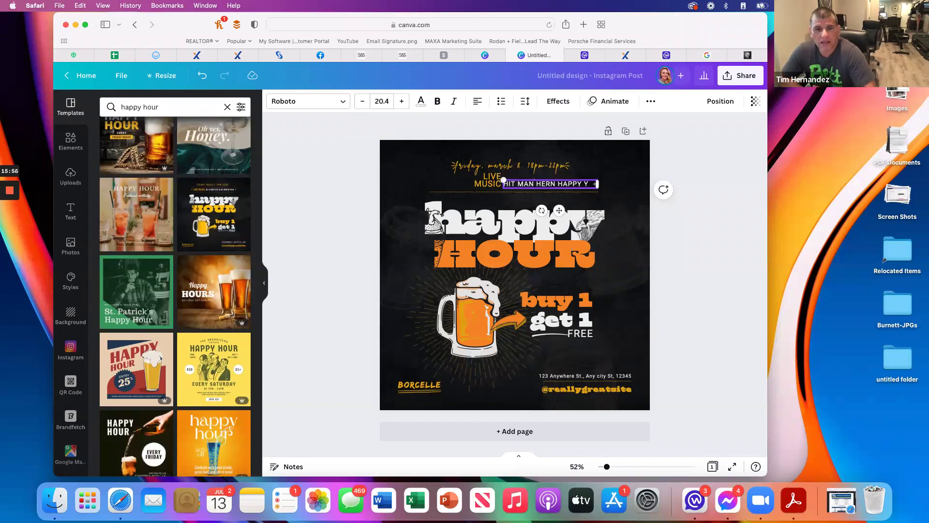
{"action": "type", "text": "HOUR"}
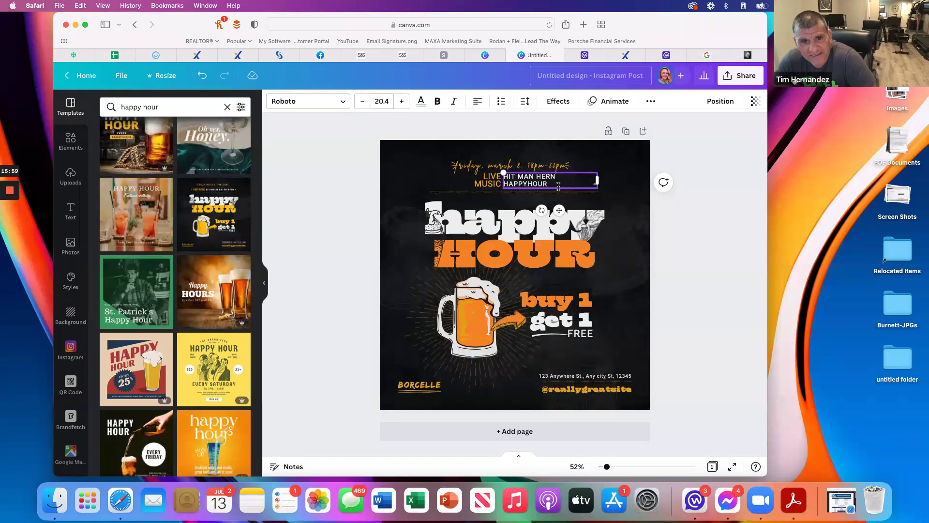
{"action": "left_click_drag", "start_coordinate": [598, 179], "coordinate": [561, 179]}
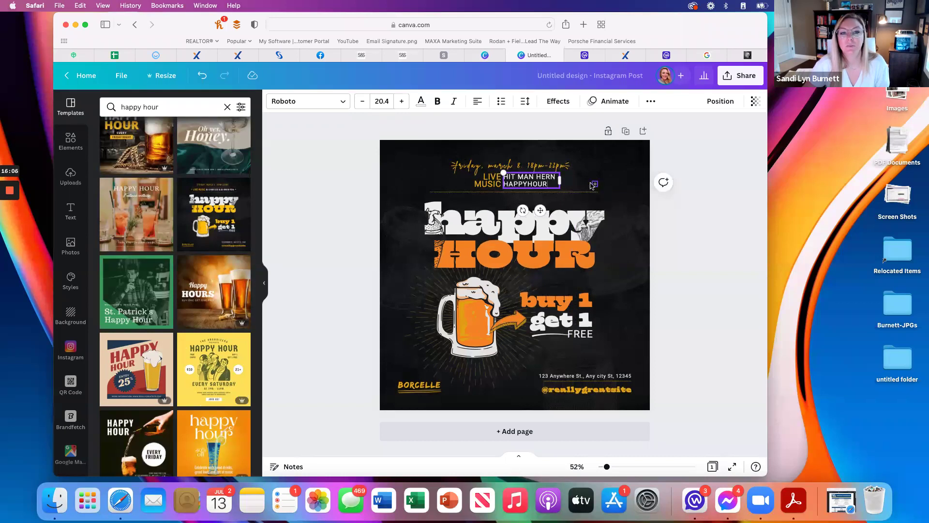
- Replace the date and time line with Wednesday 7/13/22
{"action": "left_click", "coordinate": [520, 165]}
{"action": "left_click", "coordinate": [519, 163]}
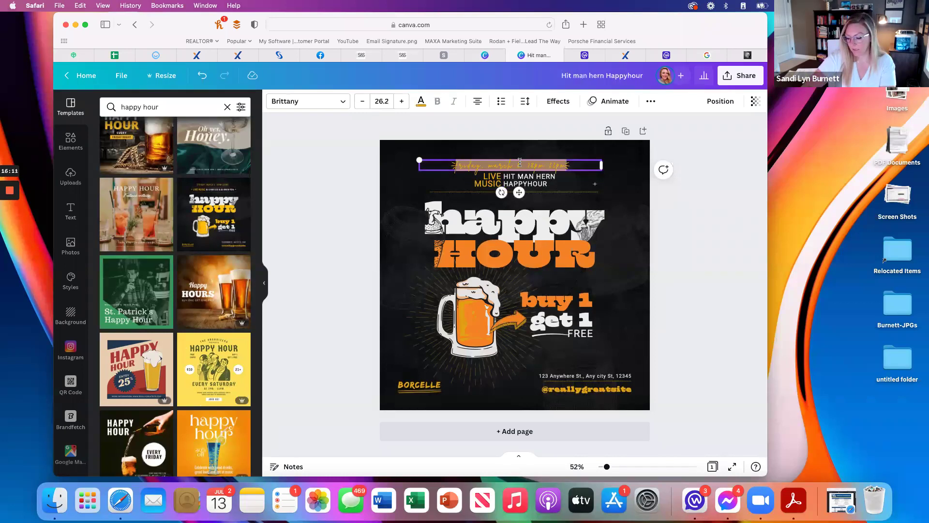
{"action": "type", "text": "We"}
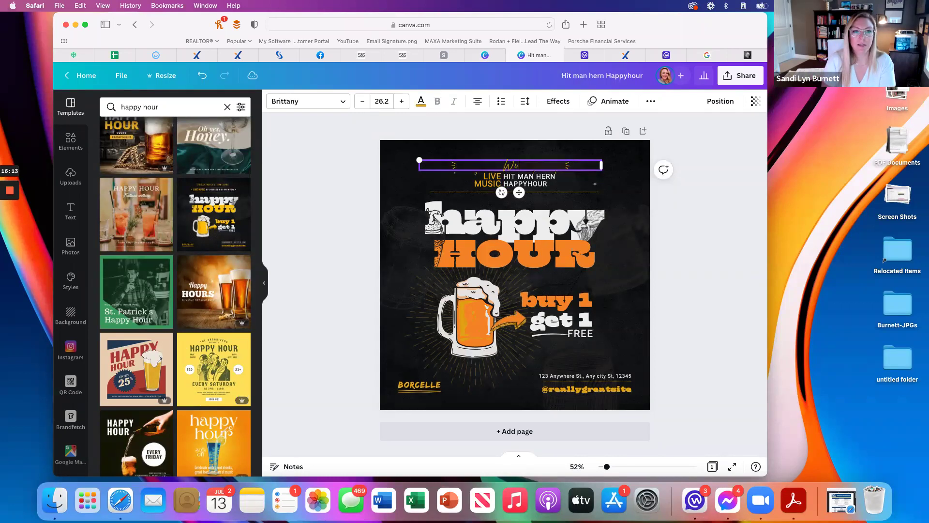
{"action": "type", "text": "dnesday"}
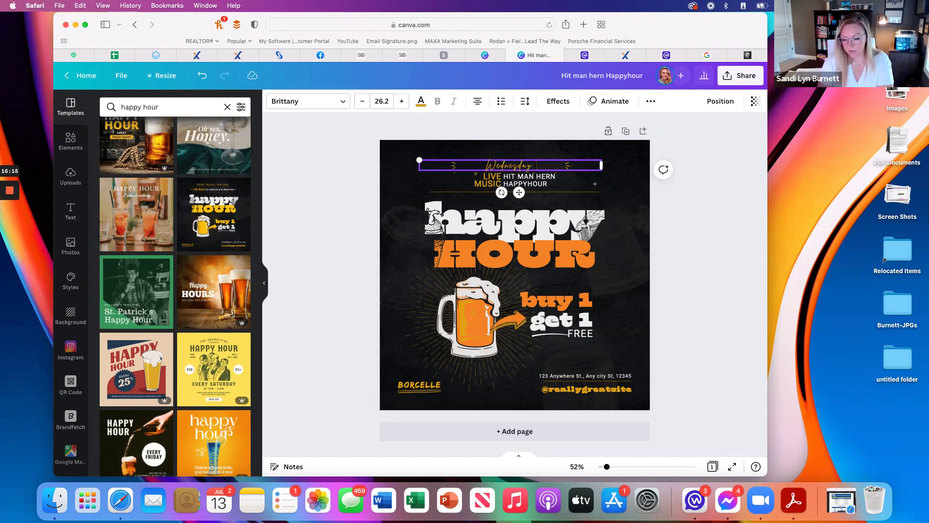
{"action": "type", "text": " 7/13/"}
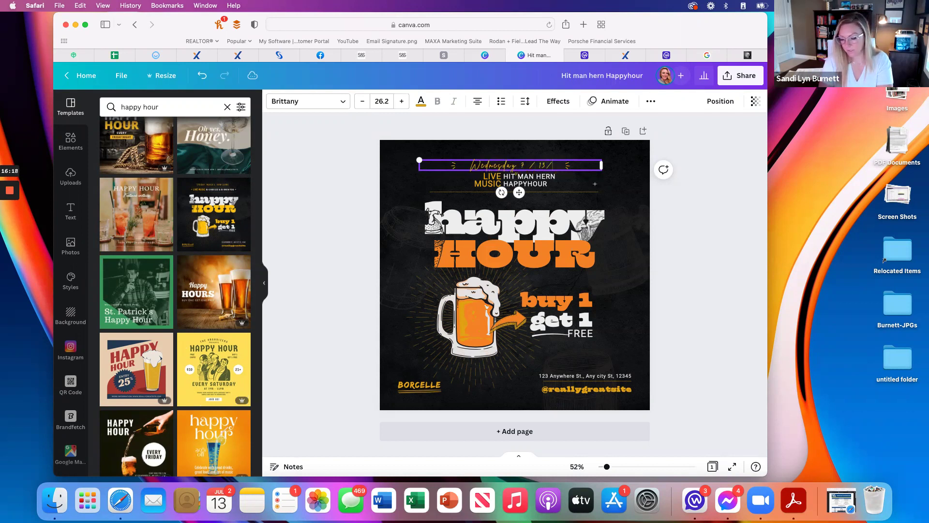
{"action": "type", "text": "22"}
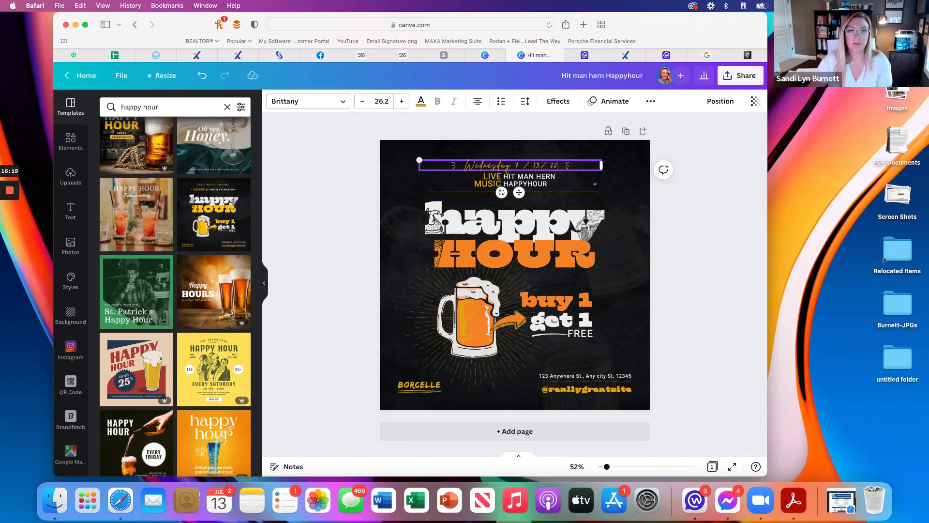
- Apply the Neon effect to the headline words happy and HOUR, and move happy slightly upward
{"action": "left_click", "coordinate": [511, 212]}
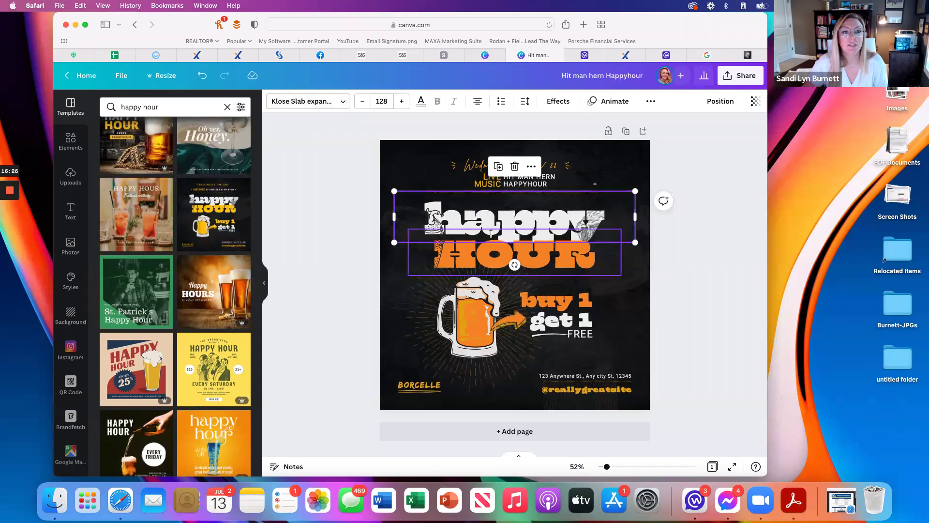
{"action": "left_click", "coordinate": [548, 101]}
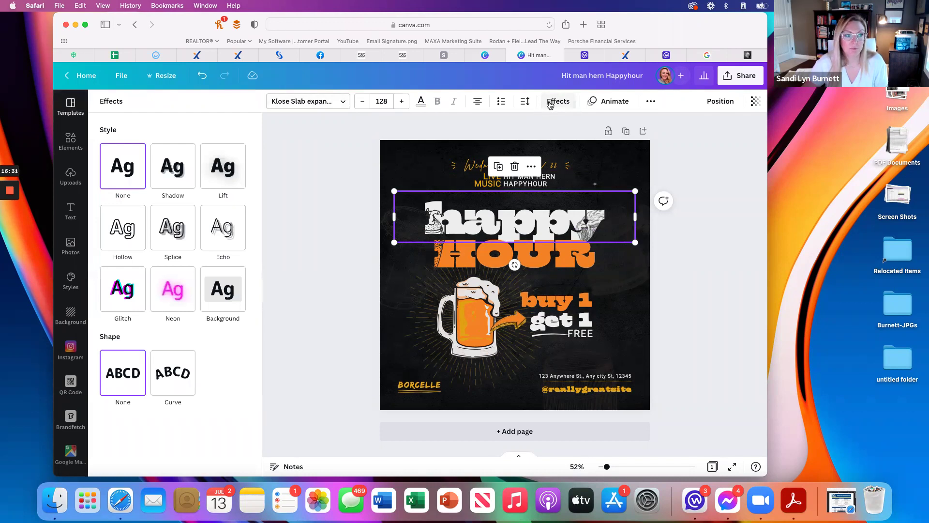
{"action": "left_click", "coordinate": [164, 293]}
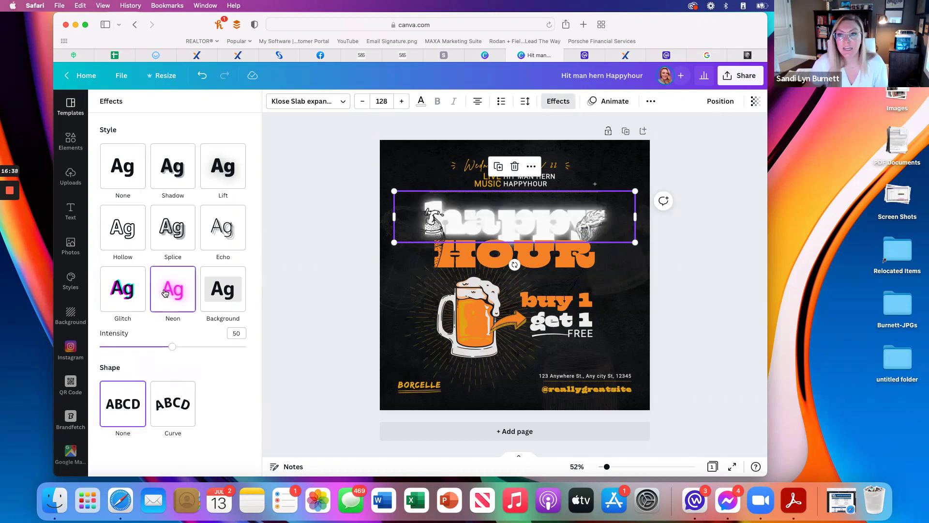
{"action": "key", "text": "Tab"}
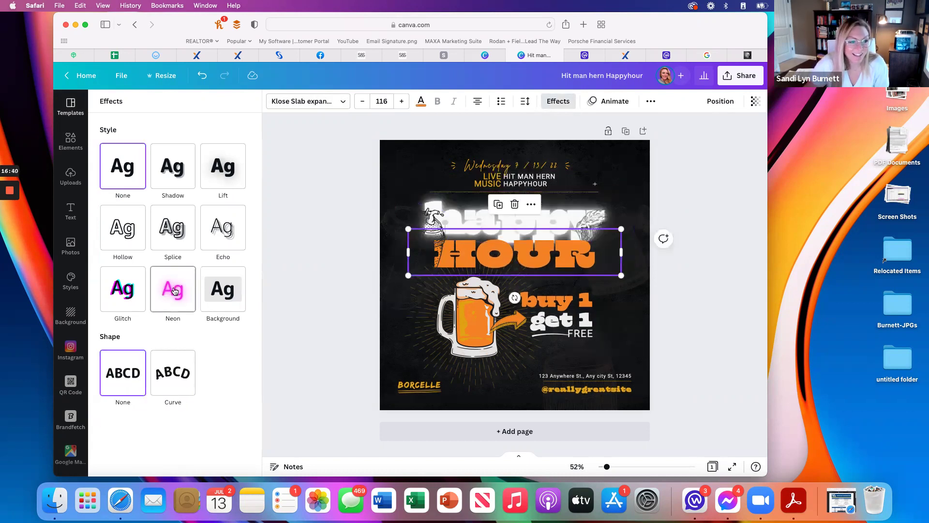
{"action": "left_click", "coordinate": [175, 291]}
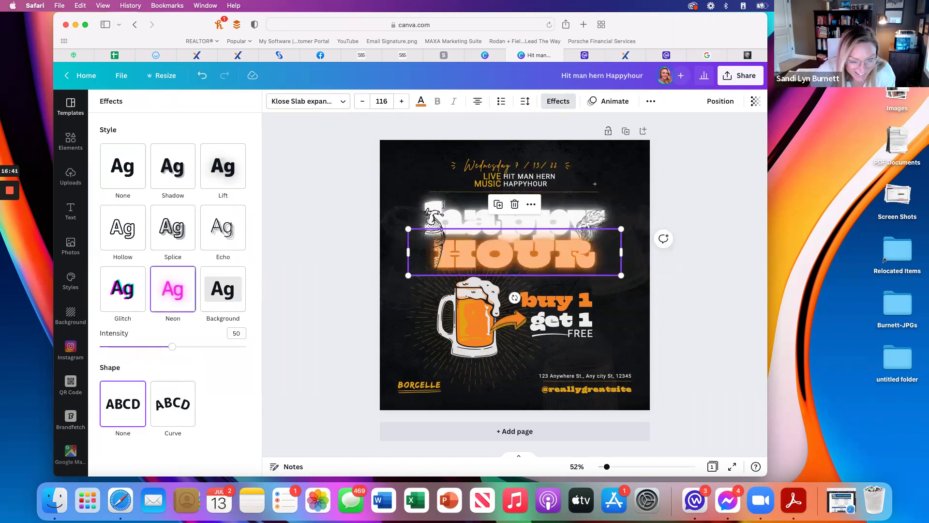
{"action": "left_click", "coordinate": [548, 208]}
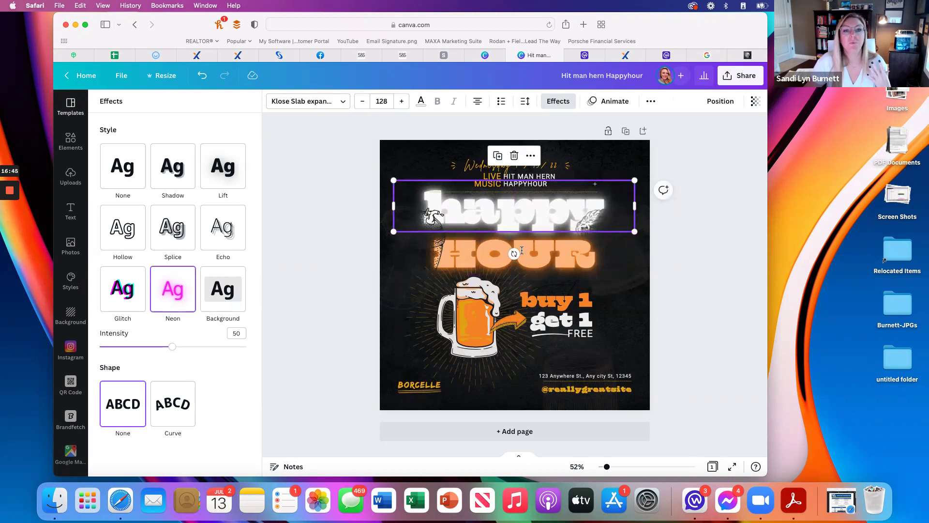
- Try the Shadow, Background and Glitch effects on HOUR, and the Glitch effect on happy
{"action": "left_click", "coordinate": [525, 258]}
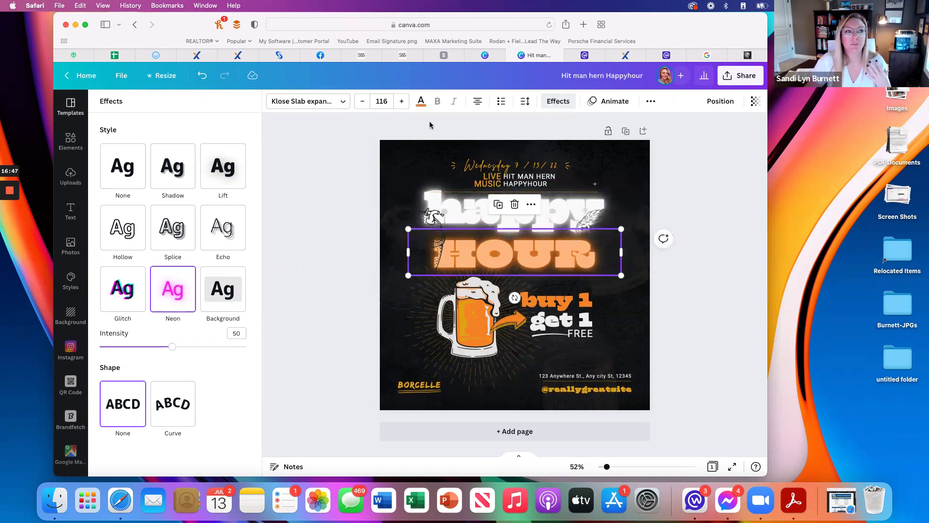
{"action": "left_click", "coordinate": [172, 174]}
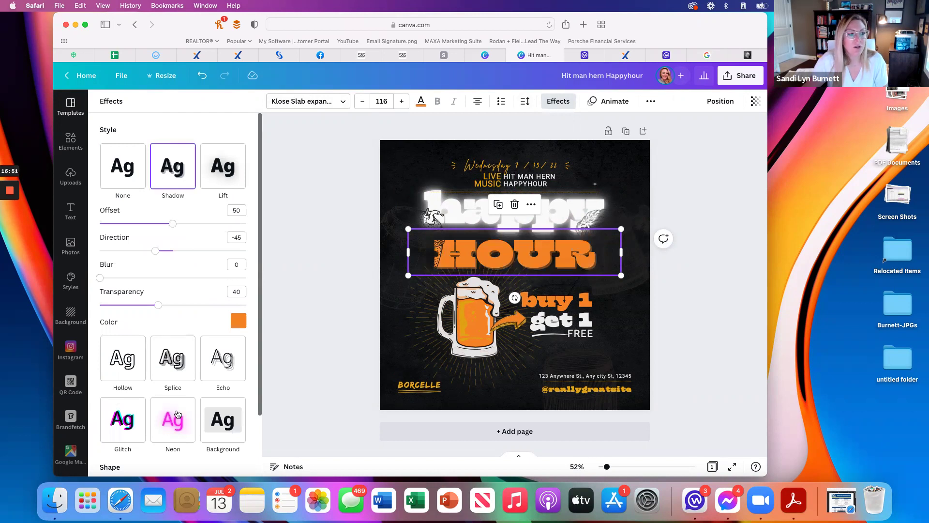
{"action": "left_click", "coordinate": [222, 422]}
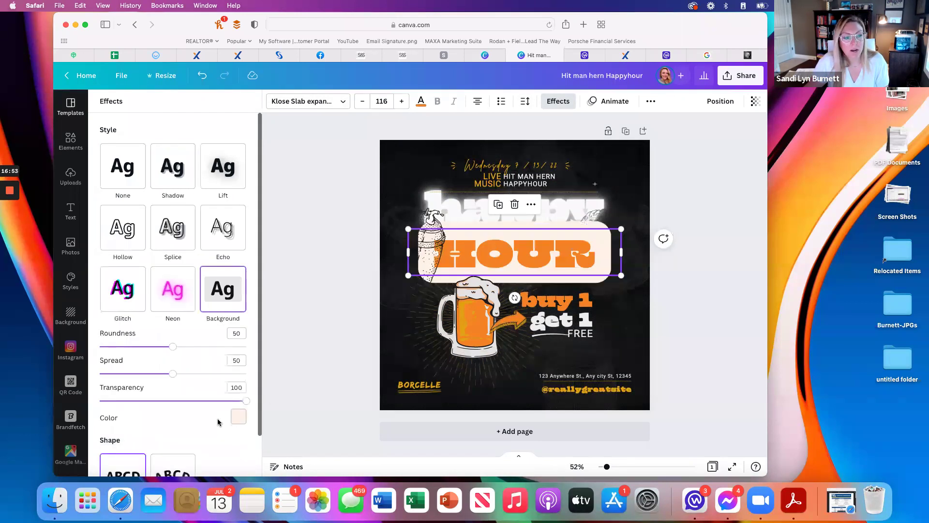
{"action": "left_click", "coordinate": [123, 289]}
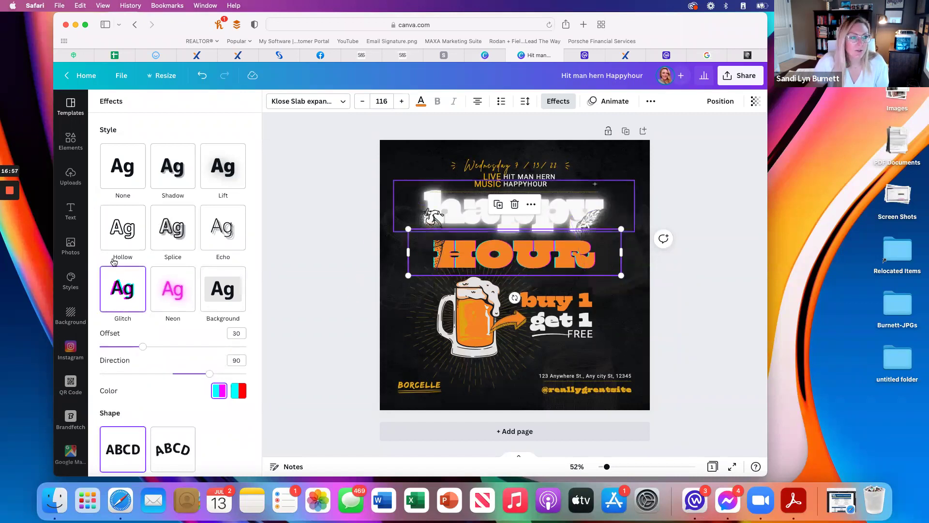
{"action": "left_click", "coordinate": [122, 289]}
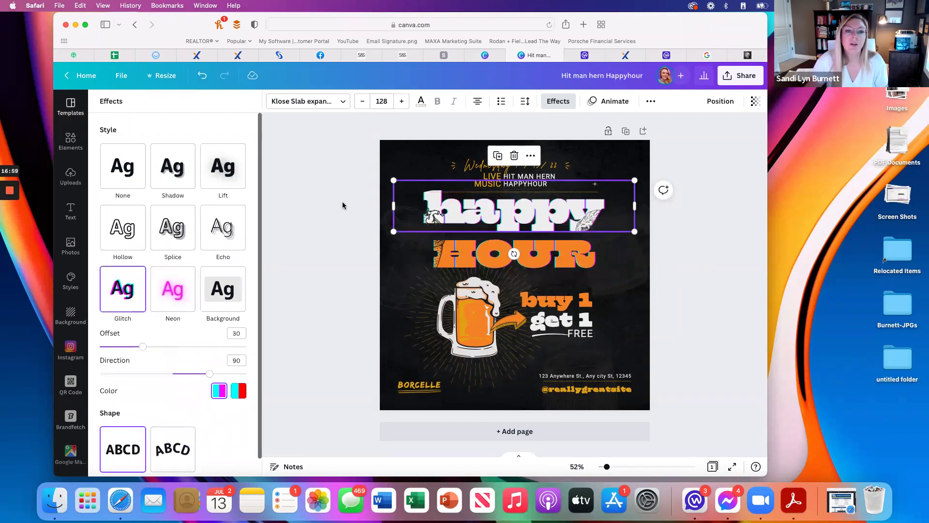
- Switch both headline words, happy and HOUR, back to the Neon effect and close the effects settings
{"action": "left_click", "coordinate": [161, 301]}
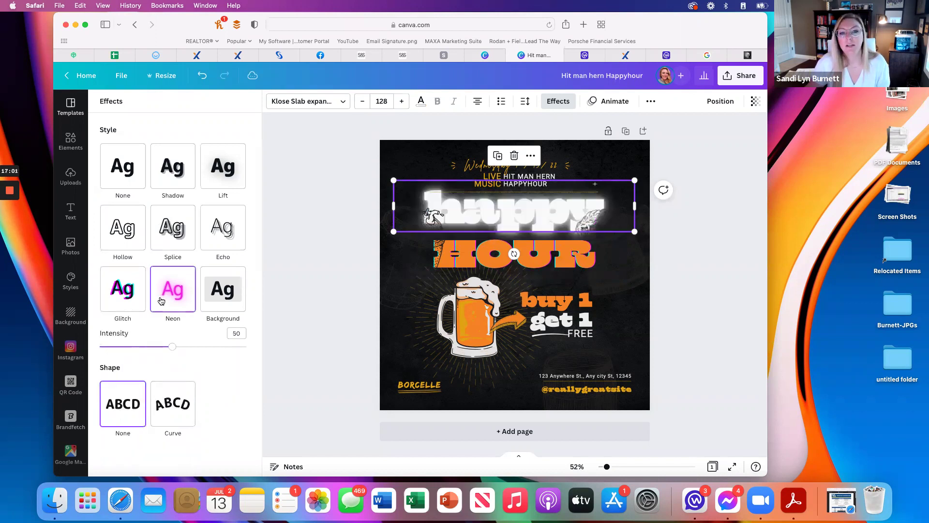
{"action": "left_click", "coordinate": [474, 253]}
{"action": "left_click", "coordinate": [166, 290]}
{"action": "key", "text": "Escape"}
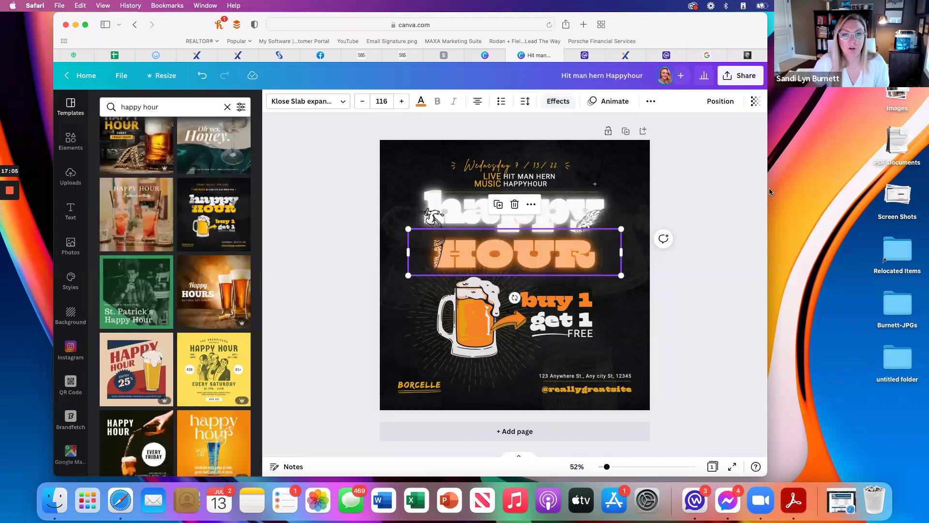
- Add the uploaded dog photo to the design and shrink it into the lower right part of the page
{"action": "left_click", "coordinate": [480, 320]}
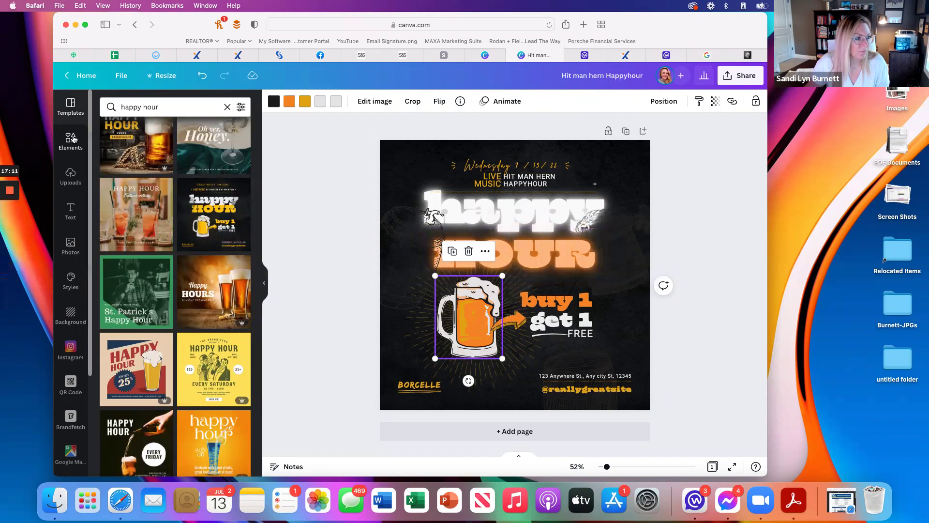
{"action": "left_click", "coordinate": [71, 175]}
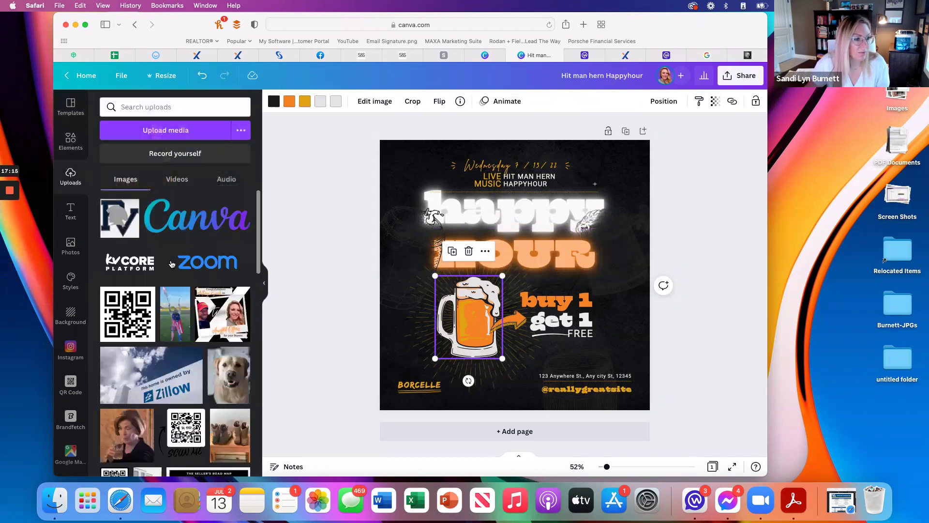
{"action": "scroll", "coordinate": [166, 266], "scroll_direction": "down", "scroll_amount": 5}
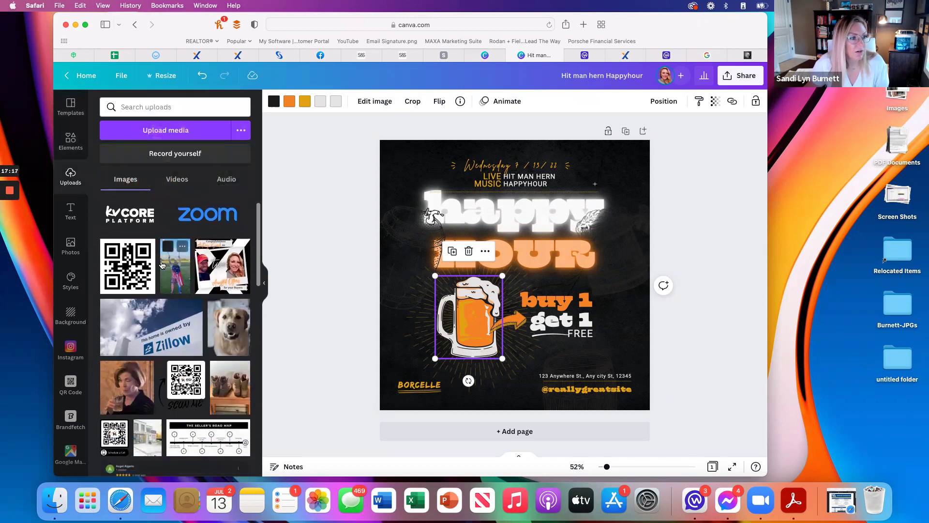
{"action": "scroll", "coordinate": [225, 306], "scroll_direction": "up", "scroll_amount": 1}
{"action": "left_click", "coordinate": [225, 307]}
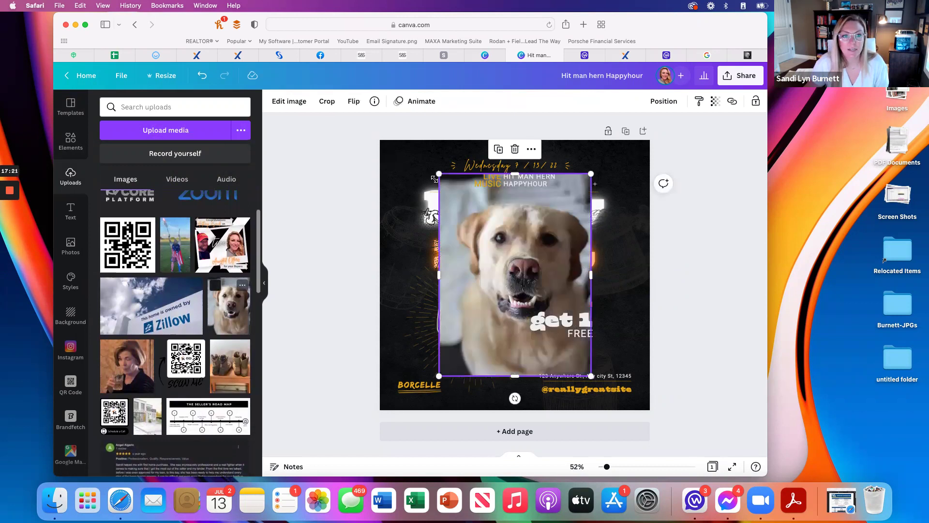
{"action": "left_click_drag", "start_coordinate": [439, 173], "coordinate": [593, 285]}
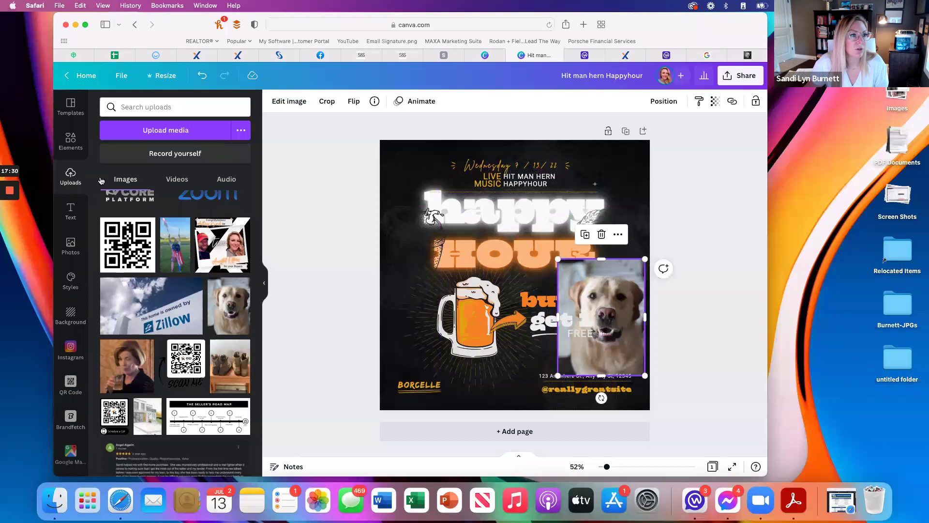
- Remove the dog photo's background, and move and shrink the cutout into the page's upper right corner
{"action": "left_click", "coordinate": [285, 103]}
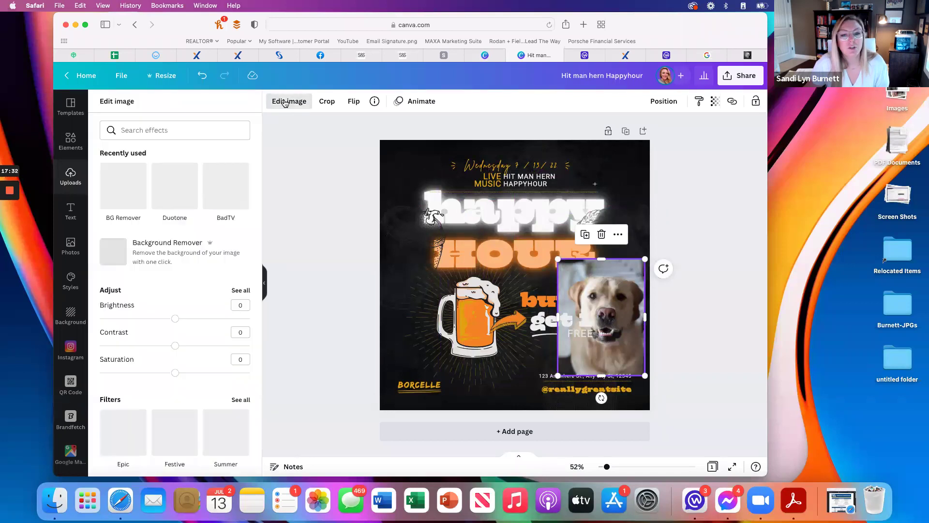
{"action": "left_click", "coordinate": [121, 188]}
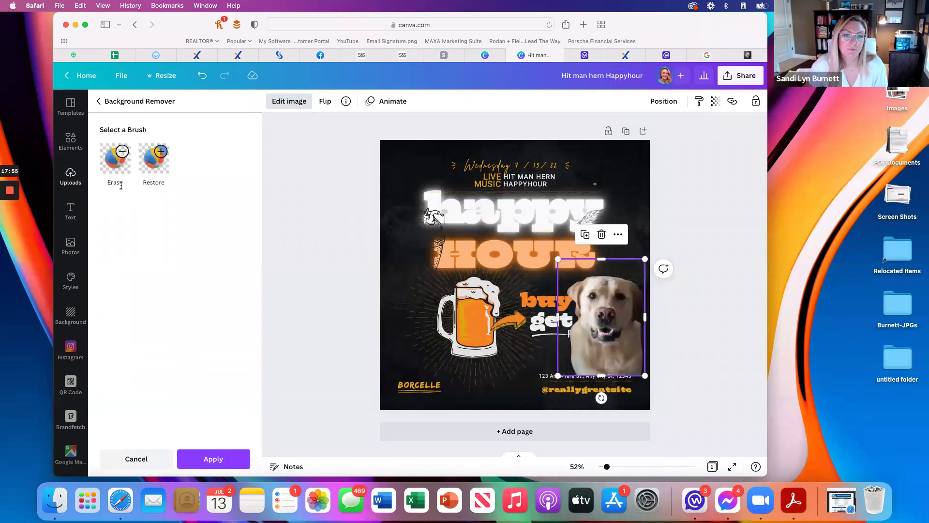
{"action": "left_click_drag", "start_coordinate": [614, 323], "coordinate": [619, 203]}
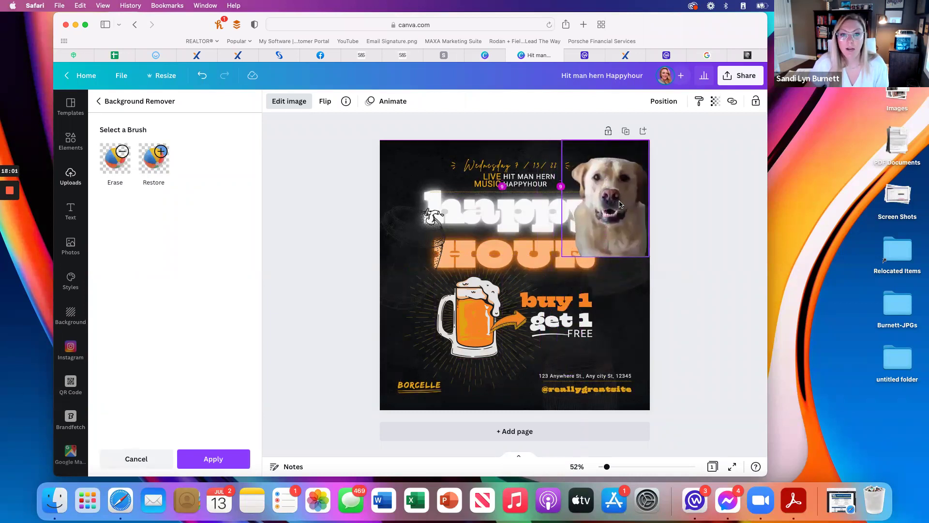
{"action": "left_click_drag", "start_coordinate": [618, 205], "coordinate": [601, 214]}
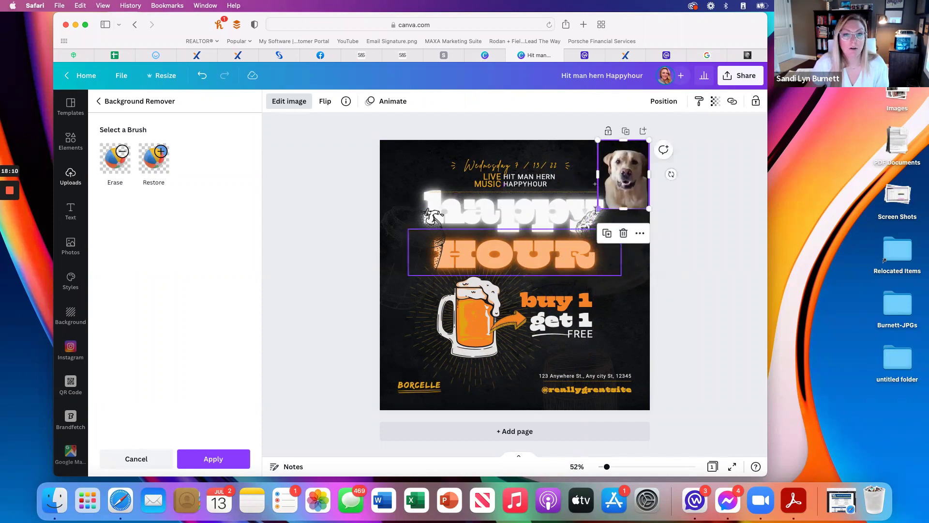
{"action": "mouse_move", "coordinate": [24, 215]}
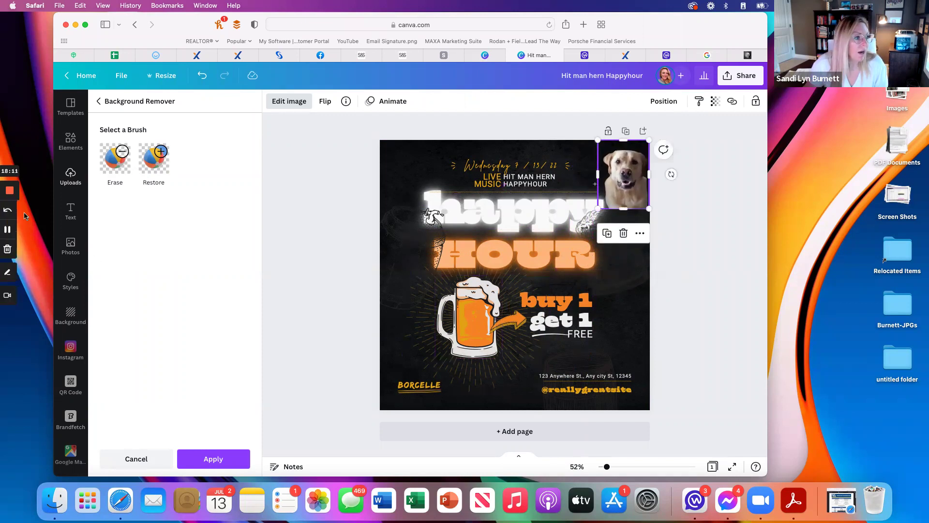
- Try the Blear style of the BadTV effect on the dog photo
{"action": "left_click", "coordinate": [97, 102]}
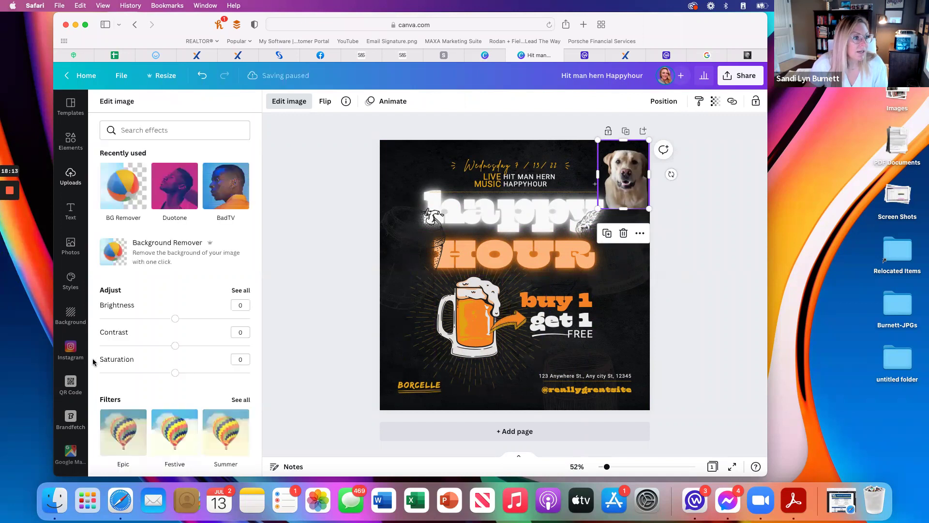
{"action": "left_click", "coordinate": [244, 193]}
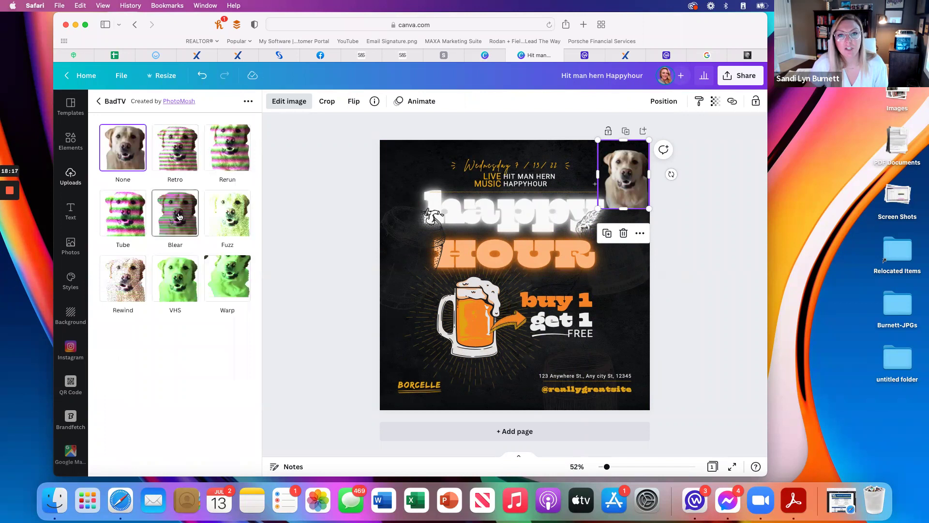
{"action": "left_click", "coordinate": [178, 216]}
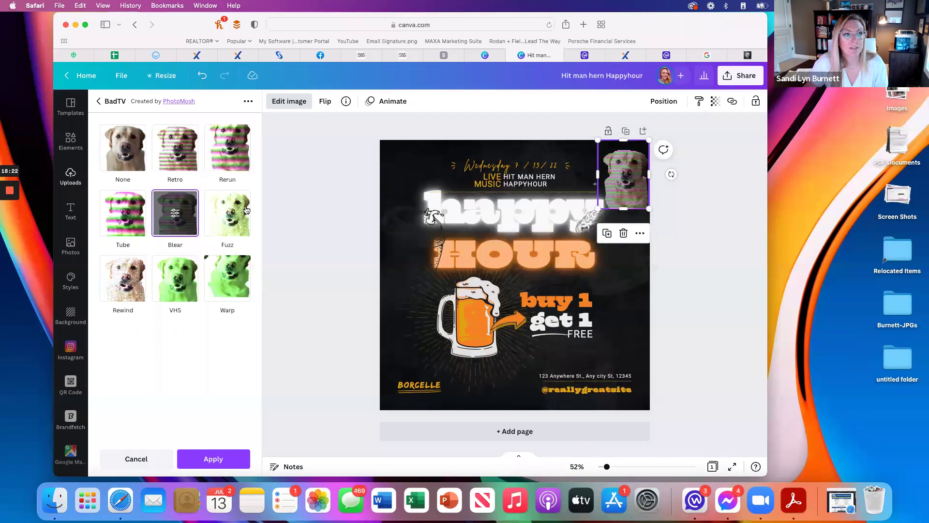
- Try the Duotone effect on the dog photo with the Cherry, Fuchsia and Amber styles
{"action": "left_click", "coordinate": [167, 183]}
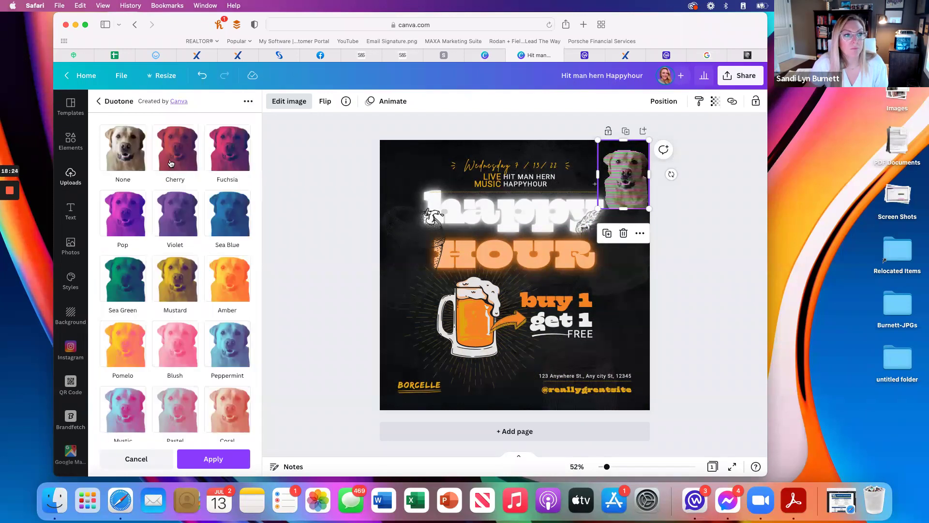
{"action": "left_click", "coordinate": [171, 163]}
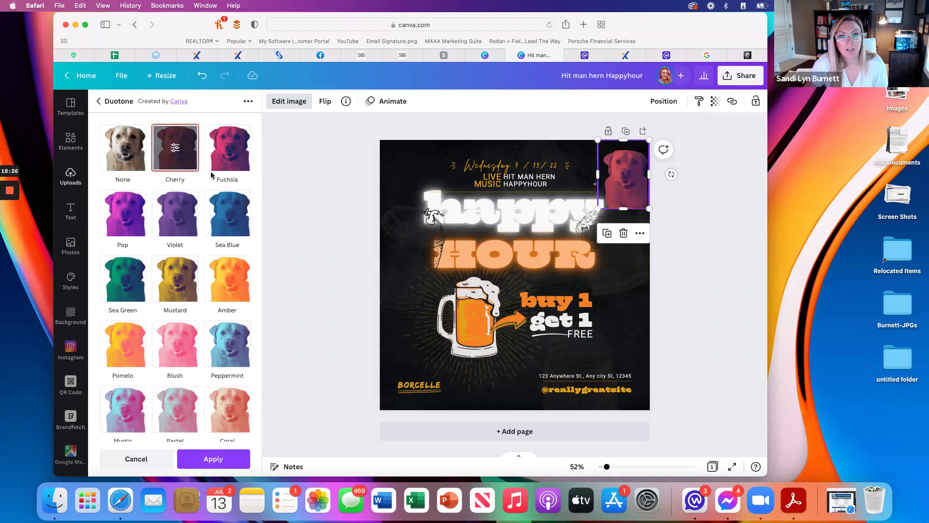
{"action": "left_click", "coordinate": [225, 154]}
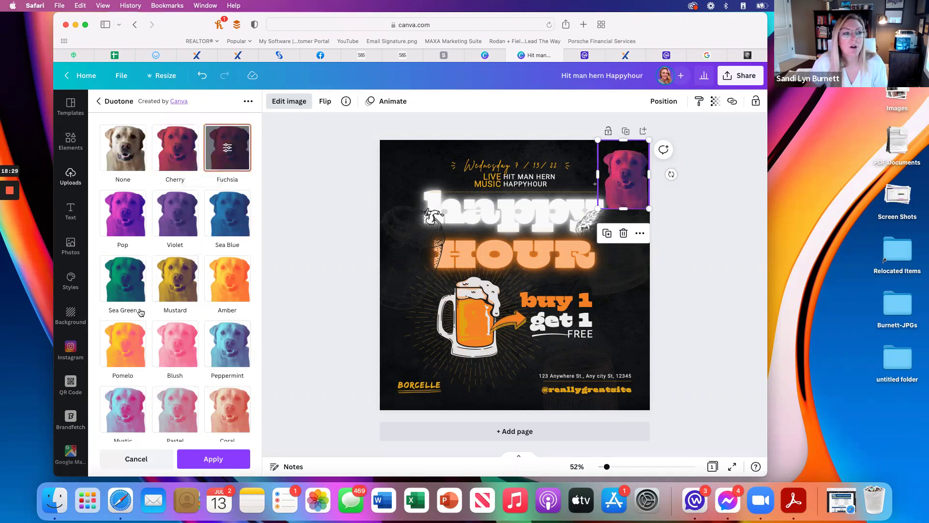
{"action": "left_click", "coordinate": [229, 289]}
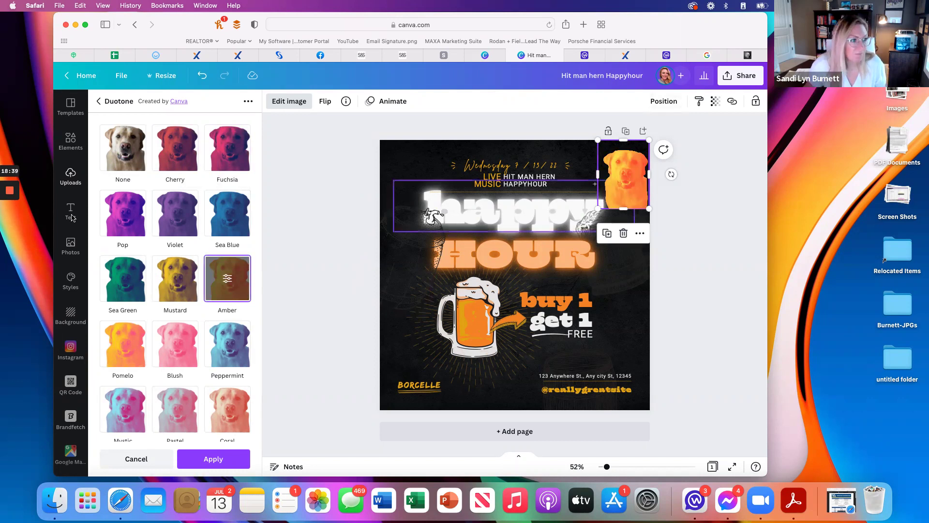
- Open the Brand Kit logos and delete the dog photo from the design
{"action": "scroll", "coordinate": [70, 421], "scroll_direction": "down", "scroll_amount": 3}
{"action": "left_click", "coordinate": [72, 424]}
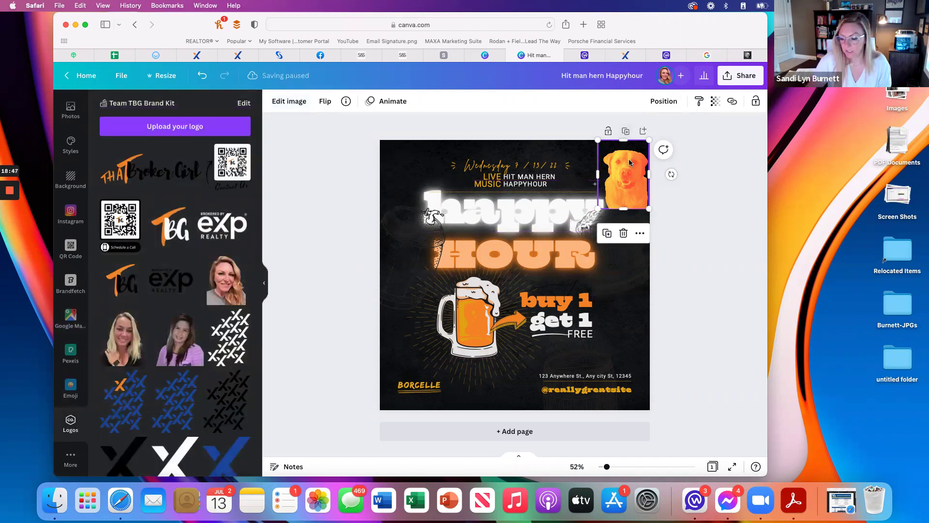
{"action": "key", "text": "Delete"}
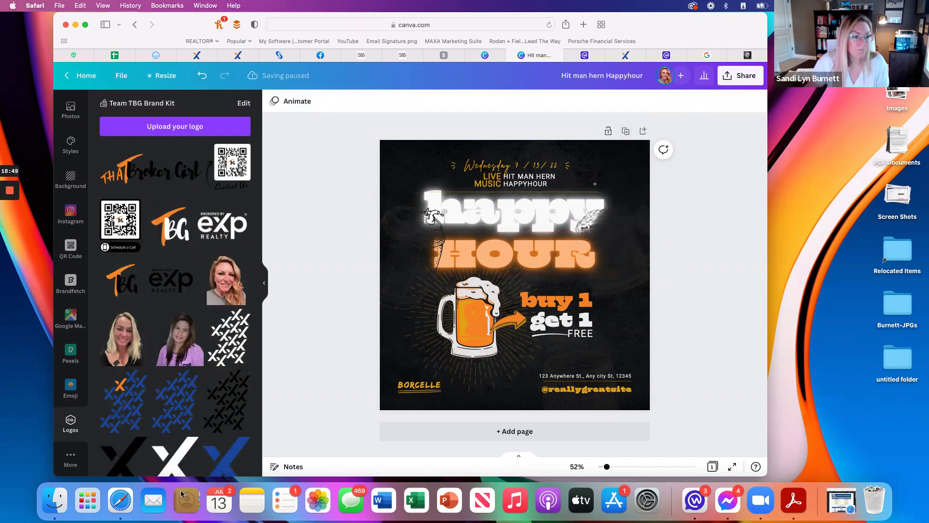
- Add the white X logo from the Brand Kit and enlarge it to cover the whole page
{"action": "left_click", "coordinate": [173, 457]}
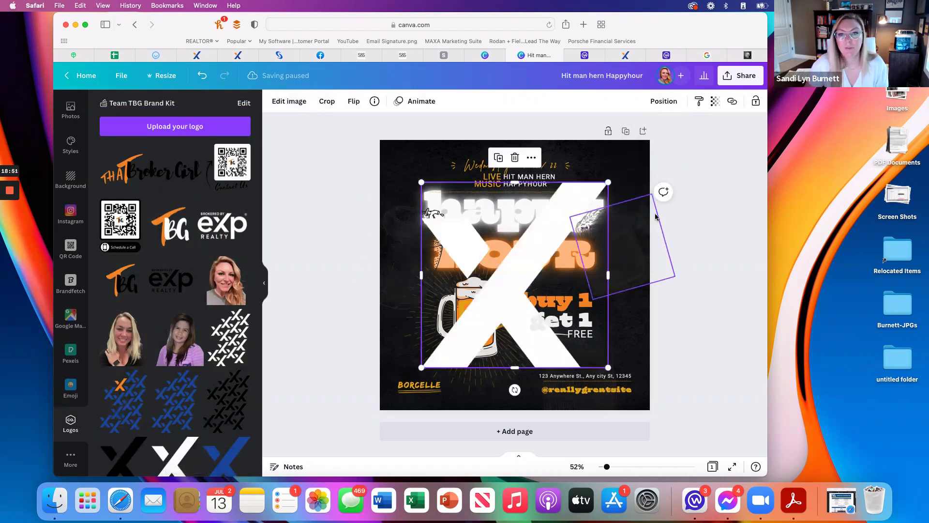
{"action": "left_click_drag", "start_coordinate": [608, 183], "coordinate": [654, 143]}
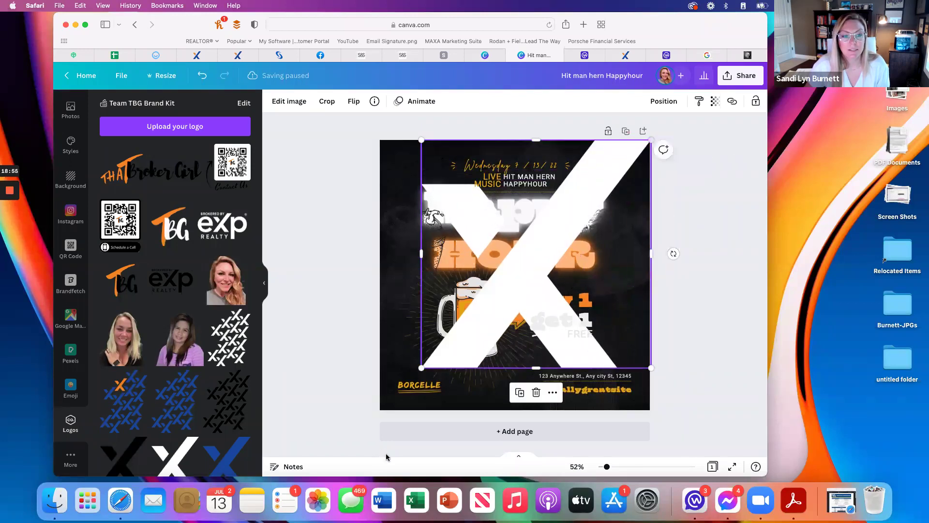
{"action": "left_click_drag", "start_coordinate": [421, 370], "coordinate": [376, 409]}
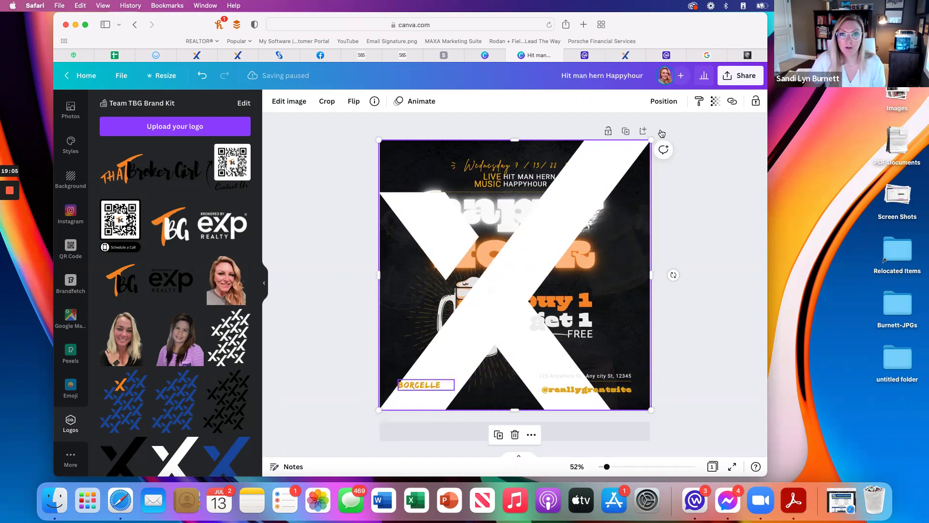
- Send the X logo backward repeatedly so it sits behind the text, beer mug and other illustrations
{"action": "left_click", "coordinate": [659, 101]}
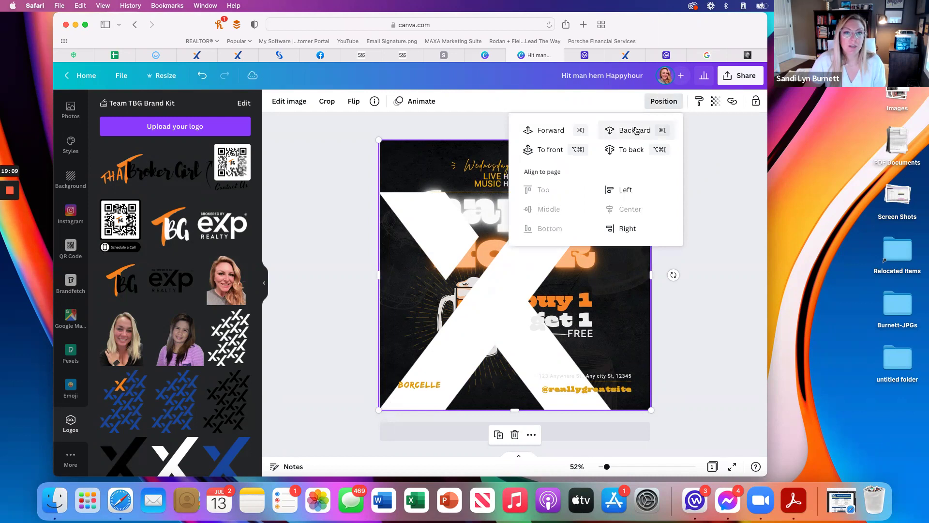
{"action": "left_click", "coordinate": [633, 132]}
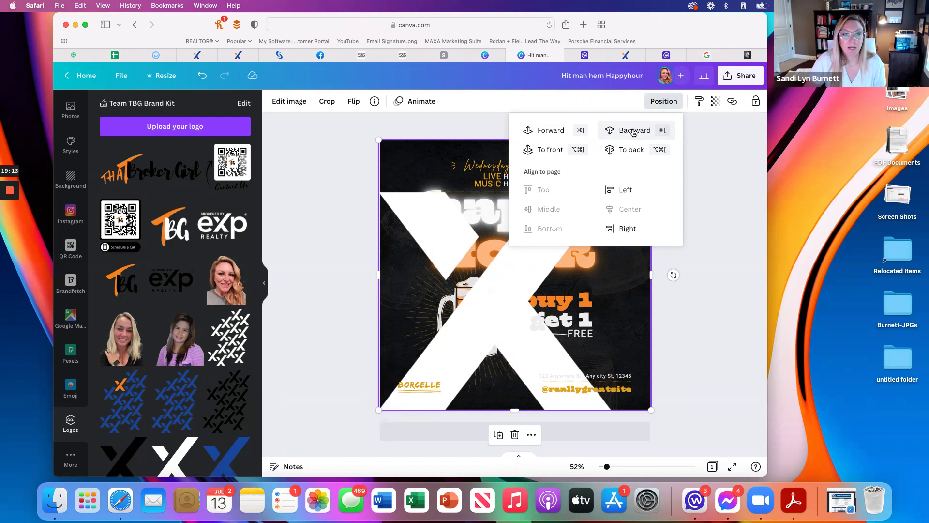
{"action": "left_click", "coordinate": [634, 132]}
{"action": "left_click", "coordinate": [634, 132]}
{"action": "left_click", "coordinate": [633, 132]}
{"action": "left_click", "coordinate": [633, 132]}
{"action": "left_click", "coordinate": [633, 132]}
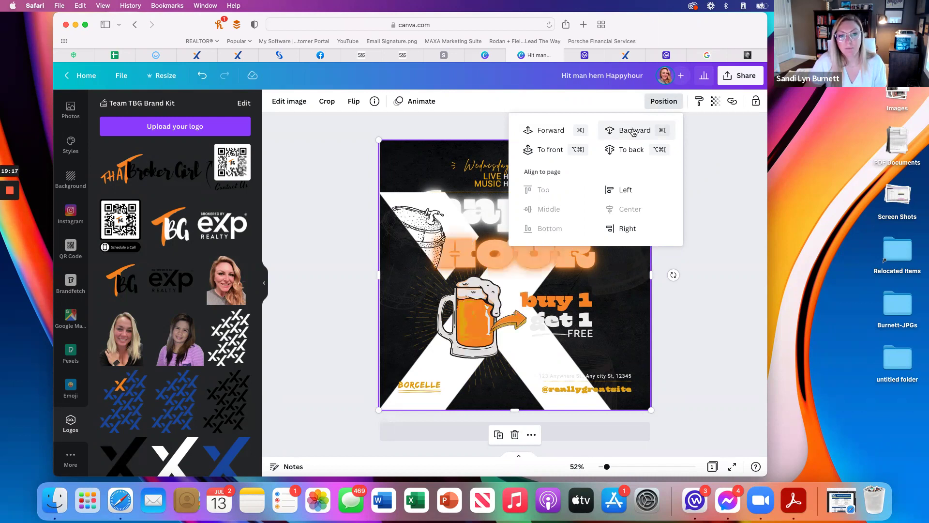
{"action": "left_click", "coordinate": [633, 132]}
{"action": "left_click", "coordinate": [633, 132]}
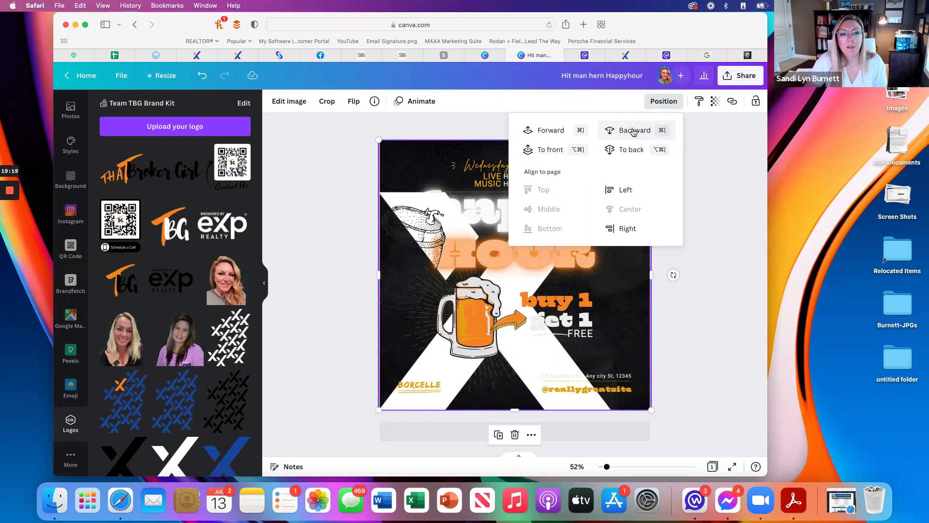
{"action": "left_click", "coordinate": [633, 132]}
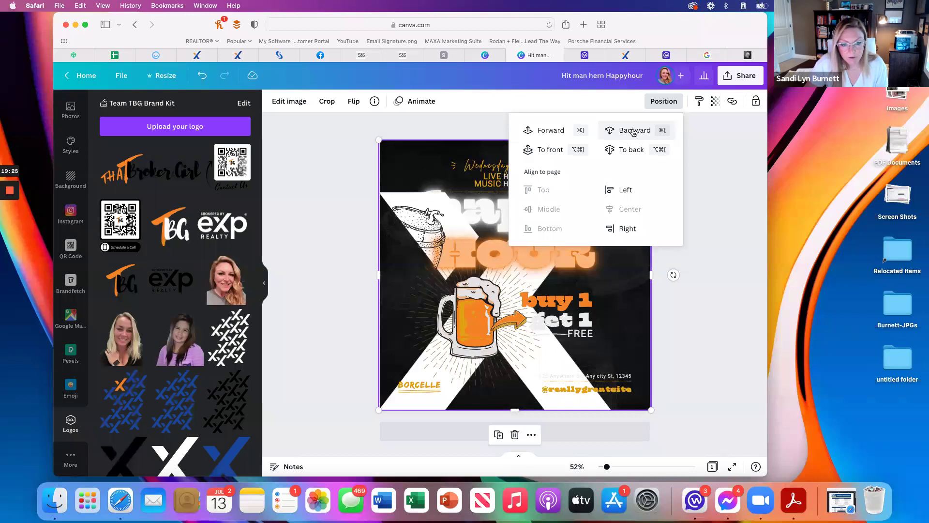
{"action": "left_click", "coordinate": [714, 231]}
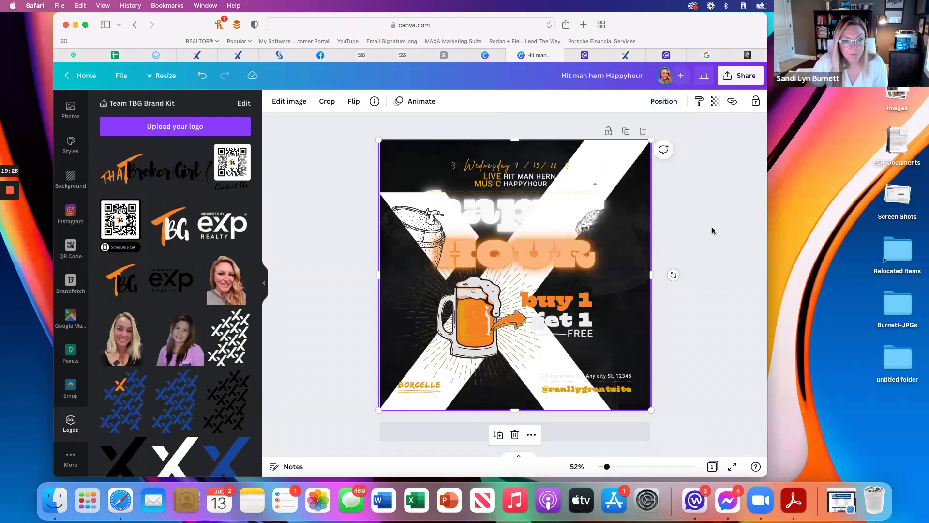
- Set the X logo's transparency to 12
{"action": "left_click", "coordinate": [715, 101]}
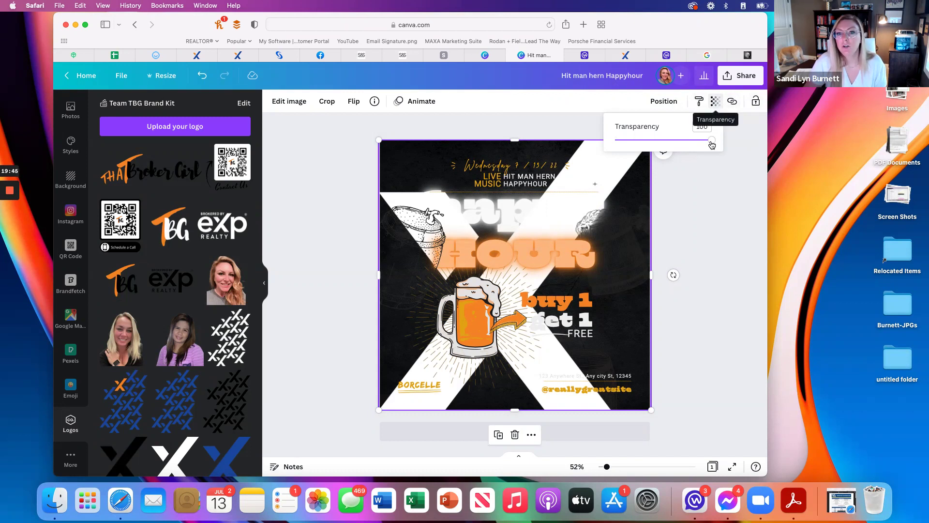
{"action": "left_click_drag", "start_coordinate": [711, 143], "coordinate": [630, 146]}
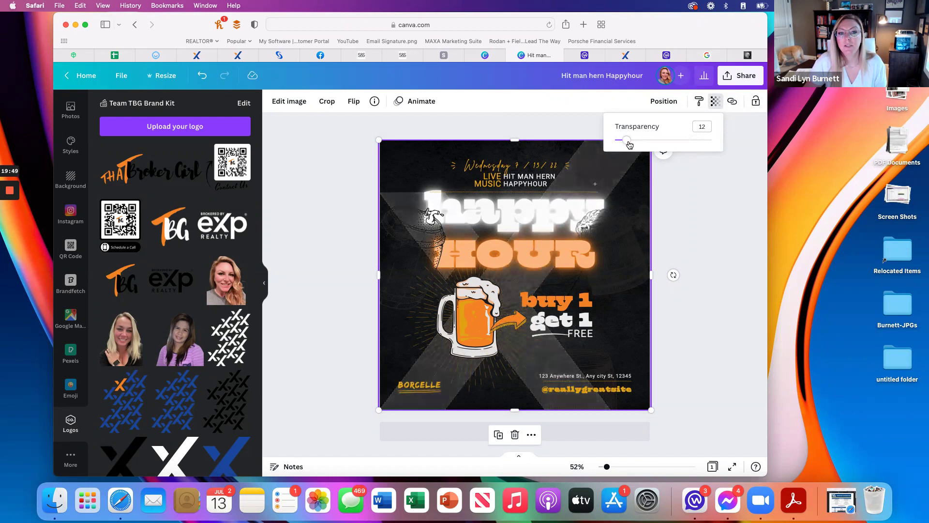
{"action": "left_click", "coordinate": [720, 192]}
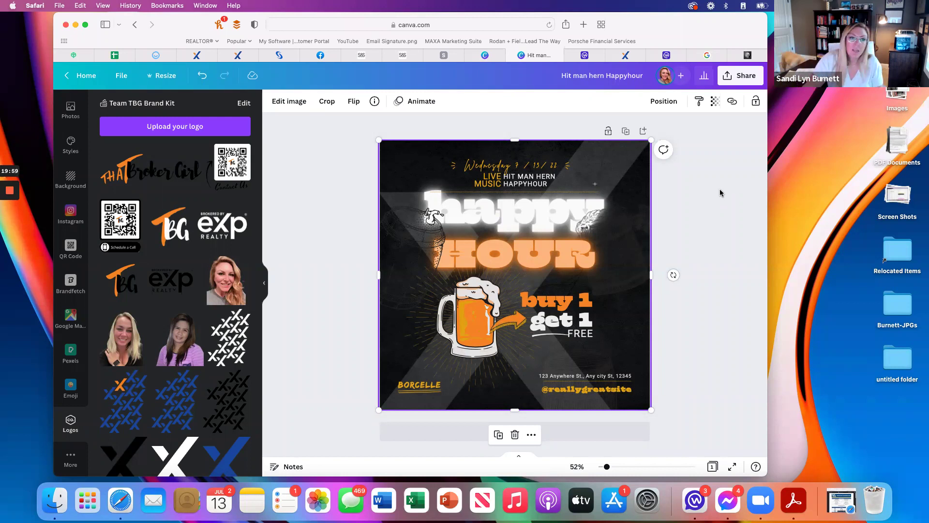
- Recolor the barrel graphic beside the headline to the document's orange, and delete the graphic
{"action": "left_click", "coordinate": [406, 227]}
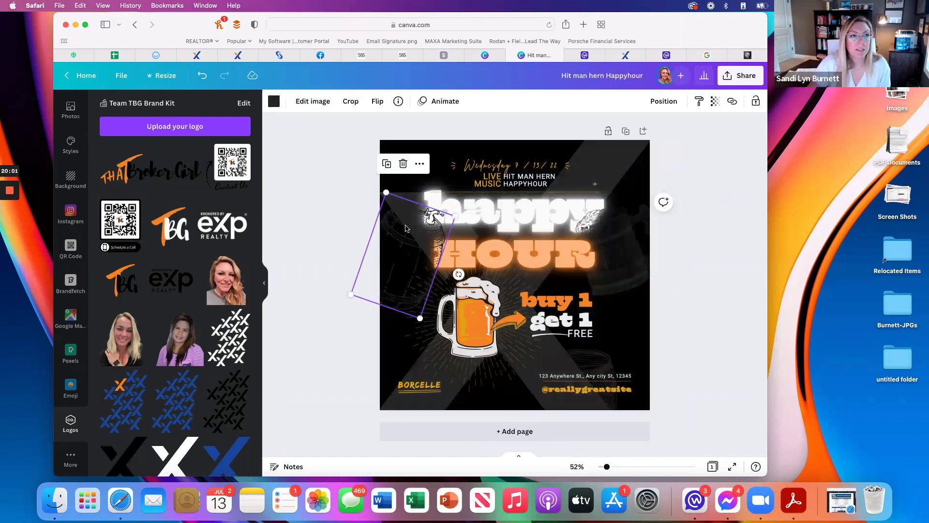
{"action": "left_click", "coordinate": [274, 101]}
{"action": "left_click", "coordinate": [112, 205]}
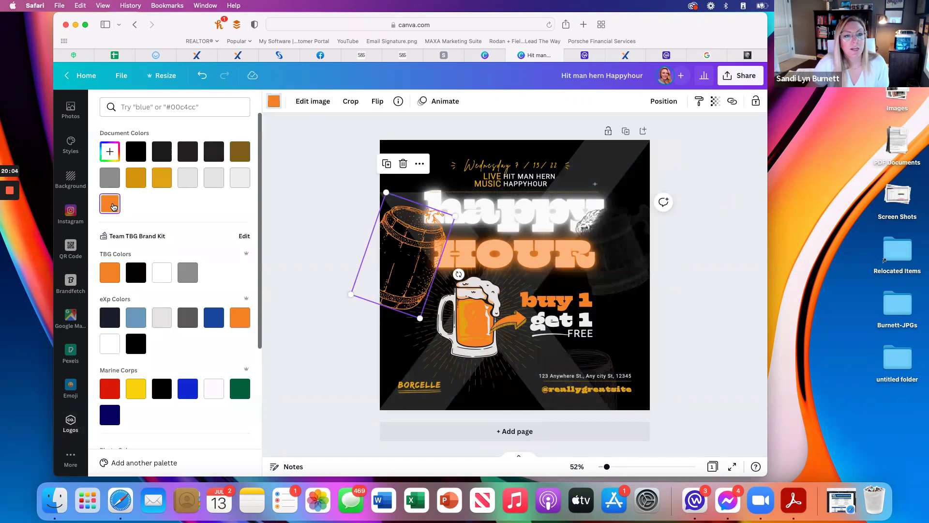
{"action": "key", "text": "Delete"}
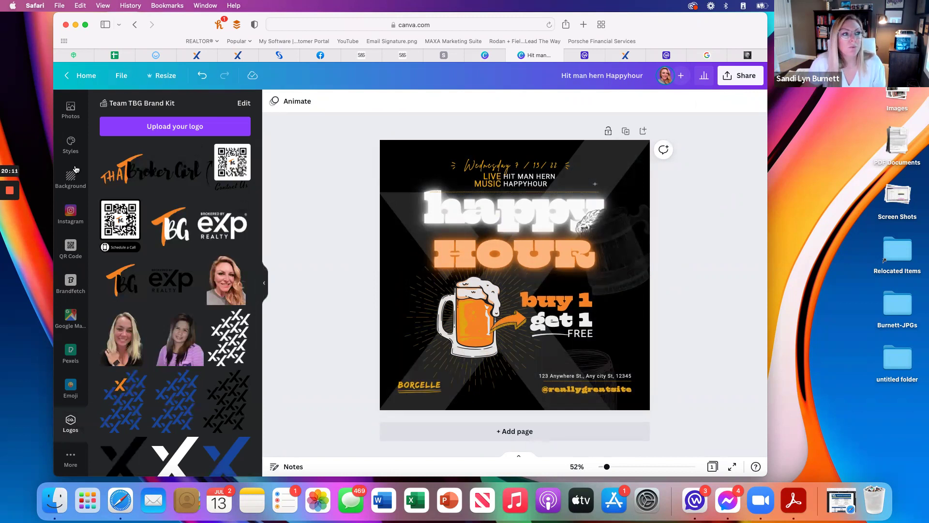
- Leave the happy hour post for the home page and open the PV Class Reunion post from the recent designs
{"action": "scroll", "coordinate": [71, 145], "scroll_direction": "up", "scroll_amount": 3}
{"action": "left_click", "coordinate": [71, 103]}
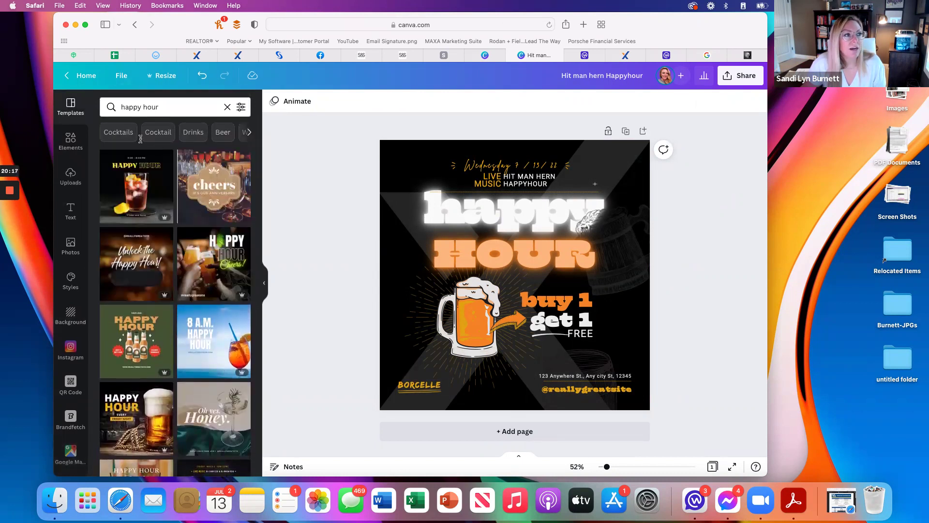
{"action": "left_click", "coordinate": [86, 76]}
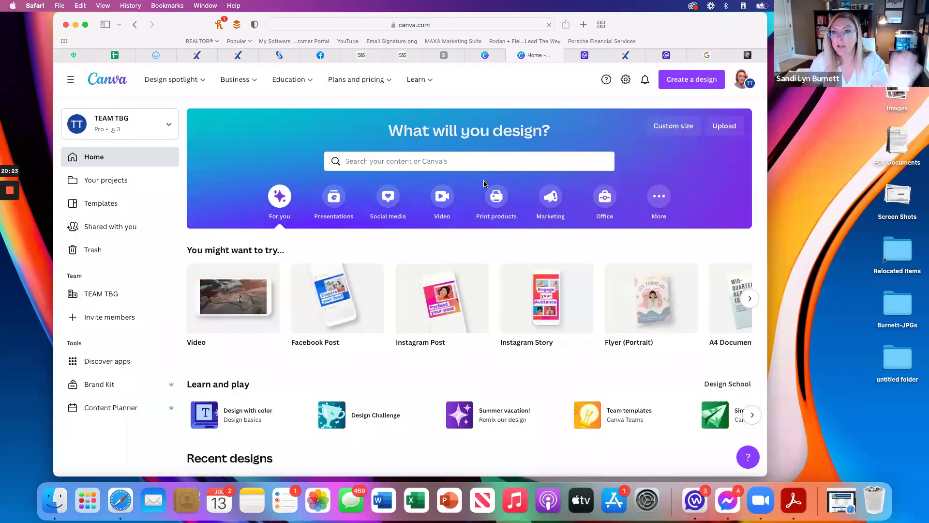
{"action": "scroll", "coordinate": [484, 194], "scroll_direction": "down", "scroll_amount": 5}
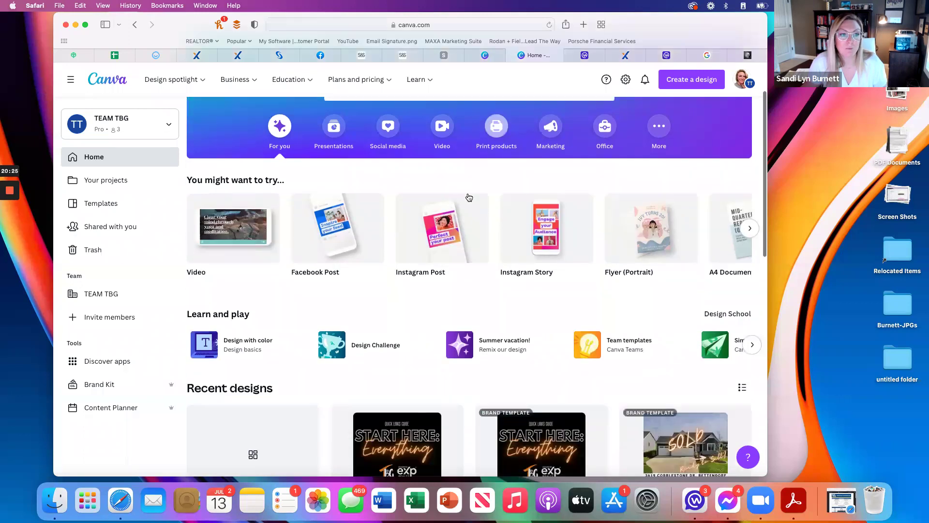
{"action": "scroll", "coordinate": [272, 305], "scroll_direction": "down", "scroll_amount": 1}
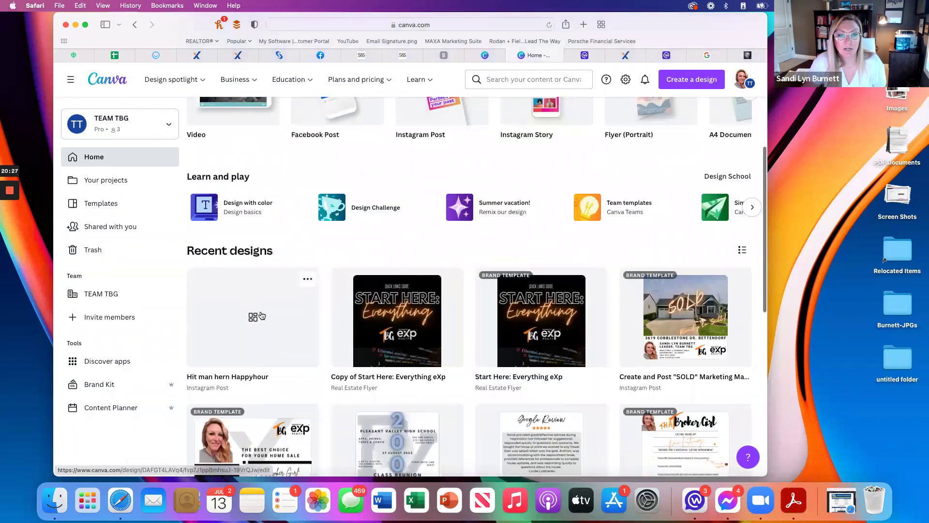
{"action": "scroll", "coordinate": [264, 315], "scroll_direction": "down", "scroll_amount": 5}
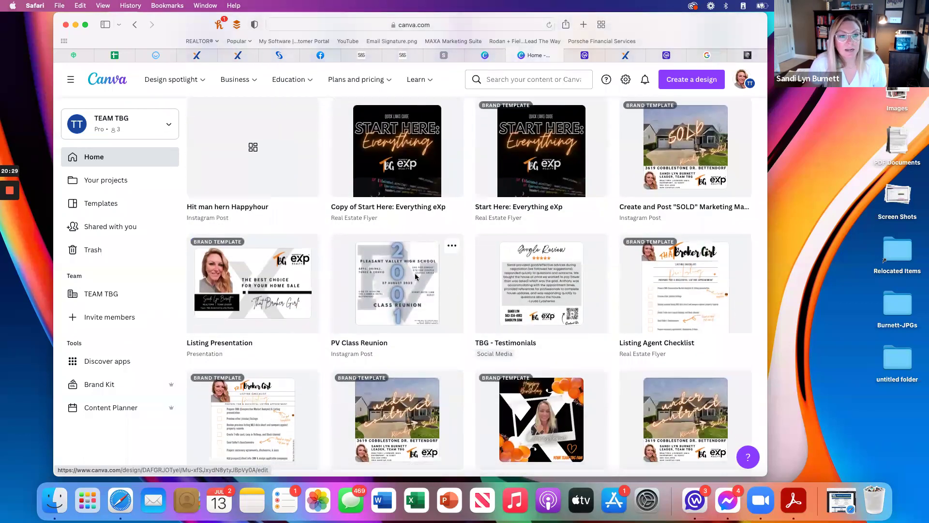
{"action": "left_click", "coordinate": [415, 277]}
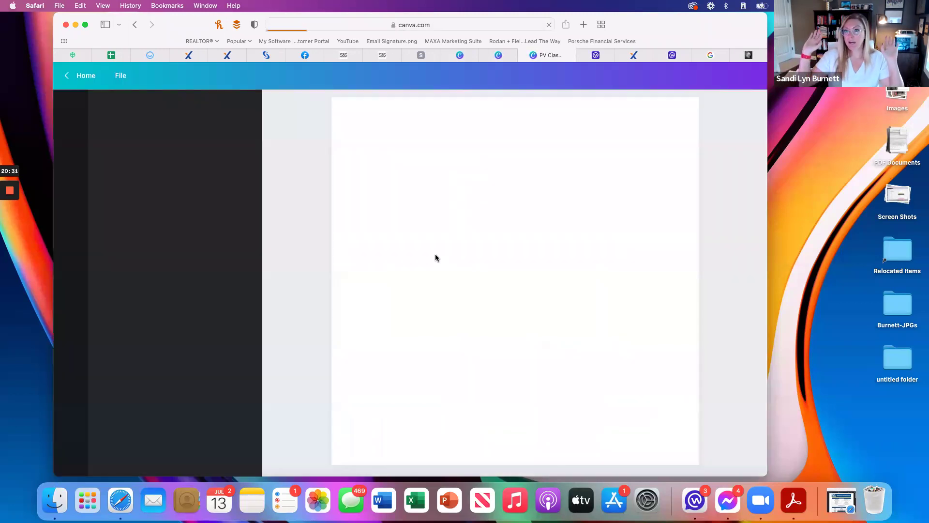
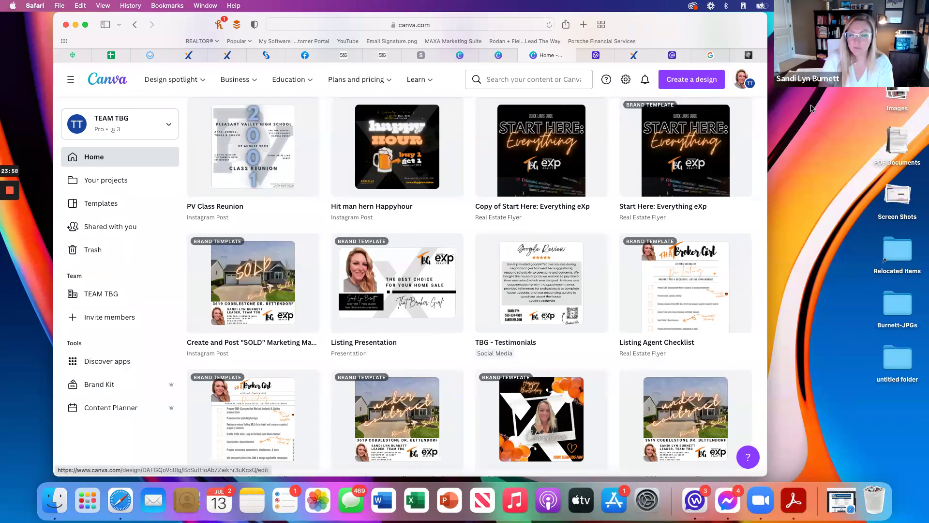
- Search the new-design types for "business" and create a blank Business Card design
{"action": "left_click", "coordinate": [692, 79]}
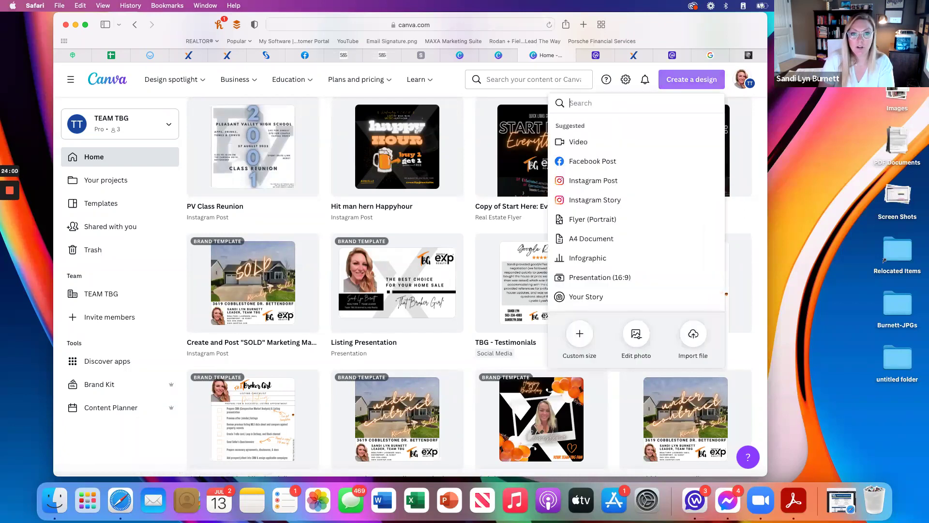
{"action": "type", "text": "business"}
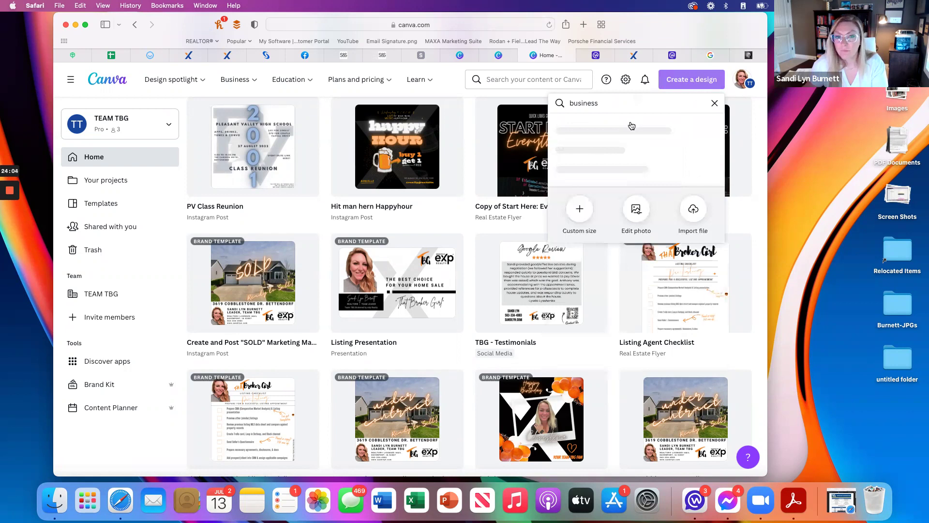
{"action": "left_click", "coordinate": [599, 130]}
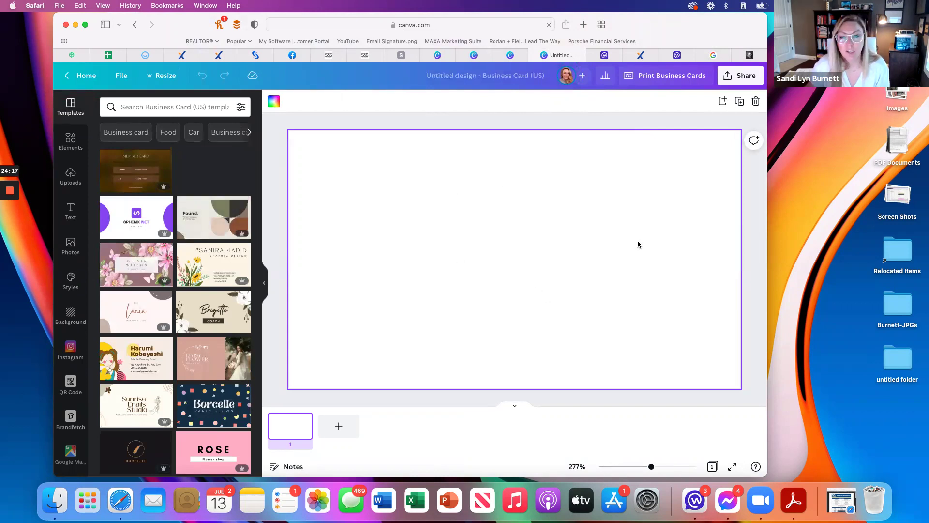
- Search the business card templates for "real estate agent" and look through the designs
{"action": "left_click", "coordinate": [178, 107]}
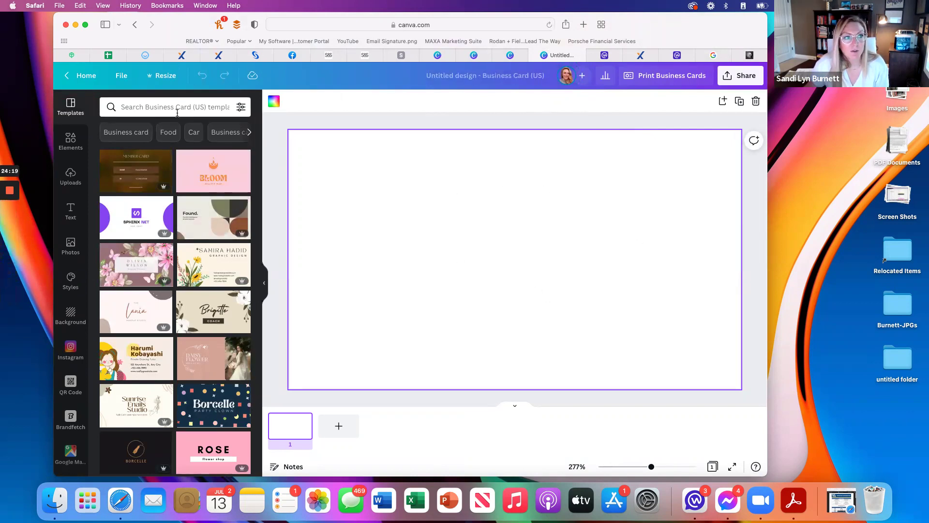
{"action": "type", "text": "real estate"}
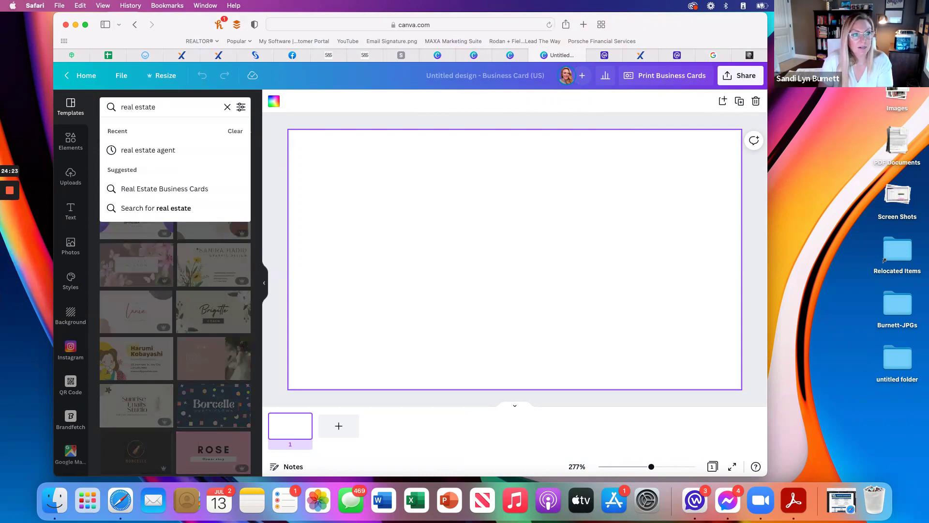
{"action": "left_click", "coordinate": [148, 150]}
{"action": "scroll", "coordinate": [169, 229], "scroll_direction": "down", "scroll_amount": 5}
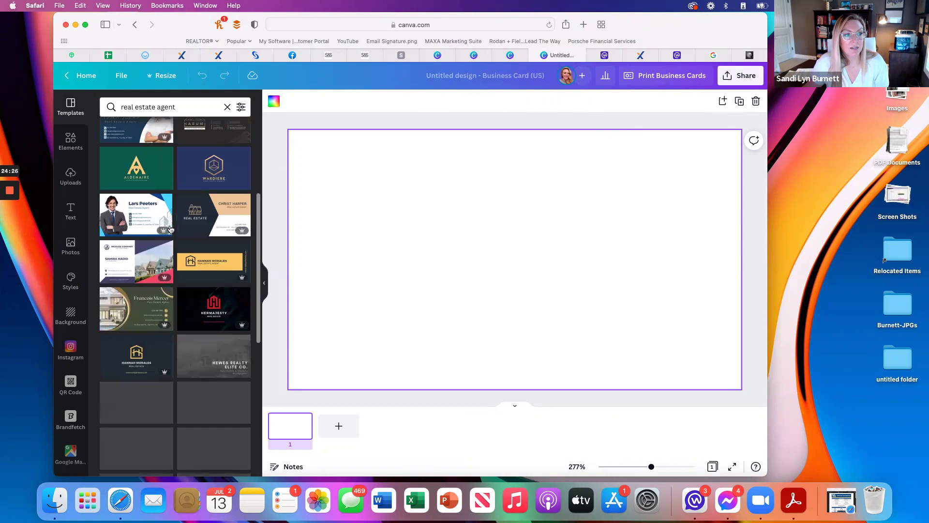
{"action": "scroll", "coordinate": [170, 229], "scroll_direction": "down", "scroll_amount": 2}
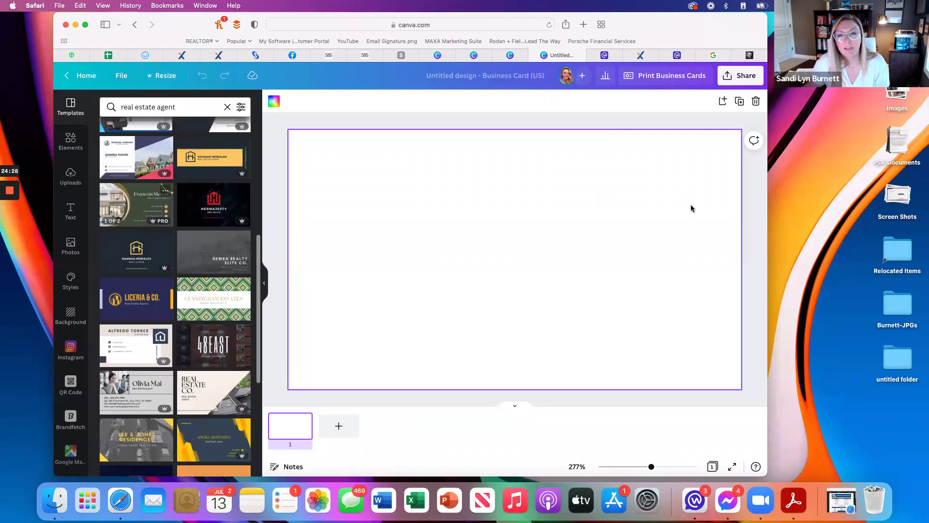
- Return to the home page, look through the recent designs, and create a blank Instagram Post design
{"action": "left_click", "coordinate": [534, 58]}
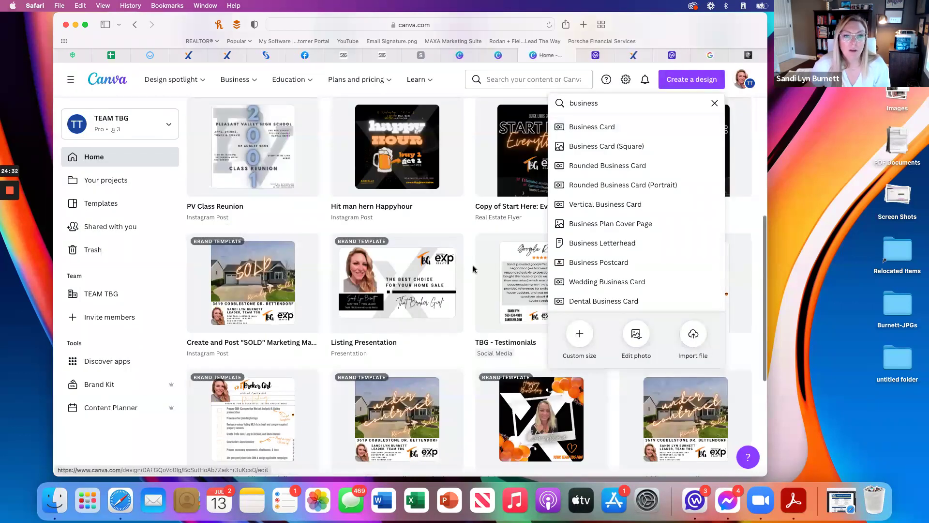
{"action": "left_click", "coordinate": [358, 189]}
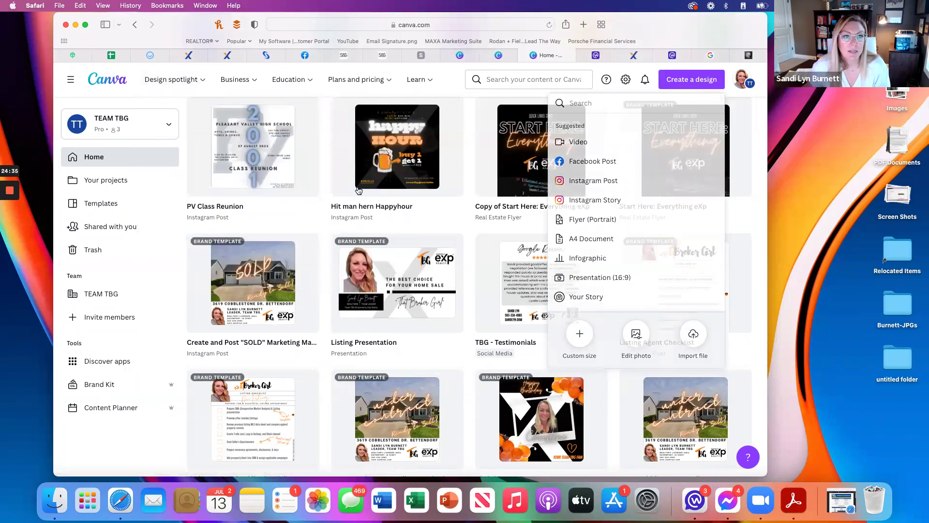
{"action": "scroll", "coordinate": [358, 189], "scroll_direction": "down", "scroll_amount": 3}
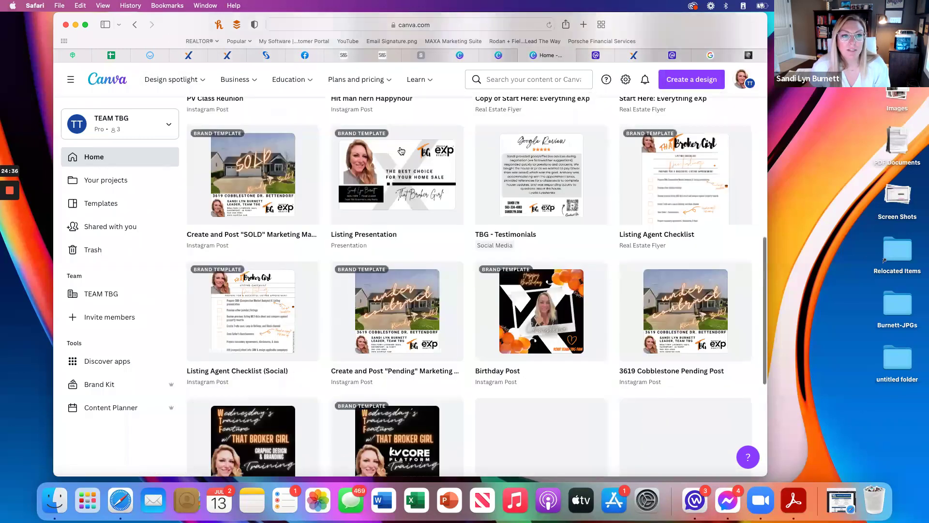
{"action": "scroll", "coordinate": [400, 151], "scroll_direction": "down", "scroll_amount": 3}
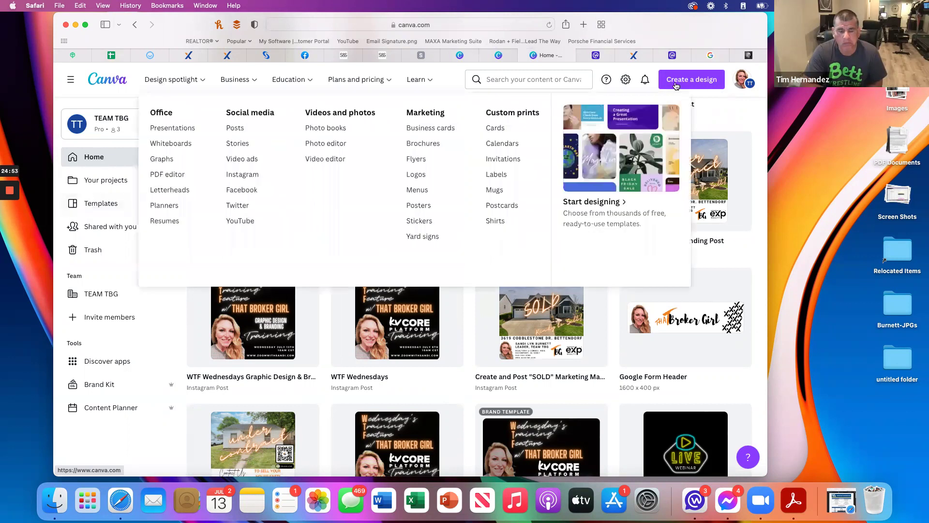
{"action": "left_click", "coordinate": [691, 79]}
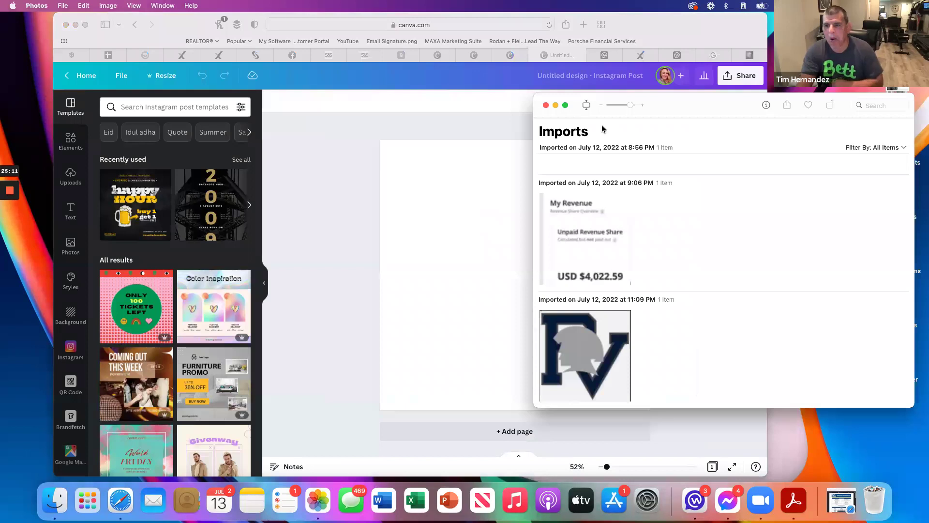
{"action": "key", "text": "super+w"}
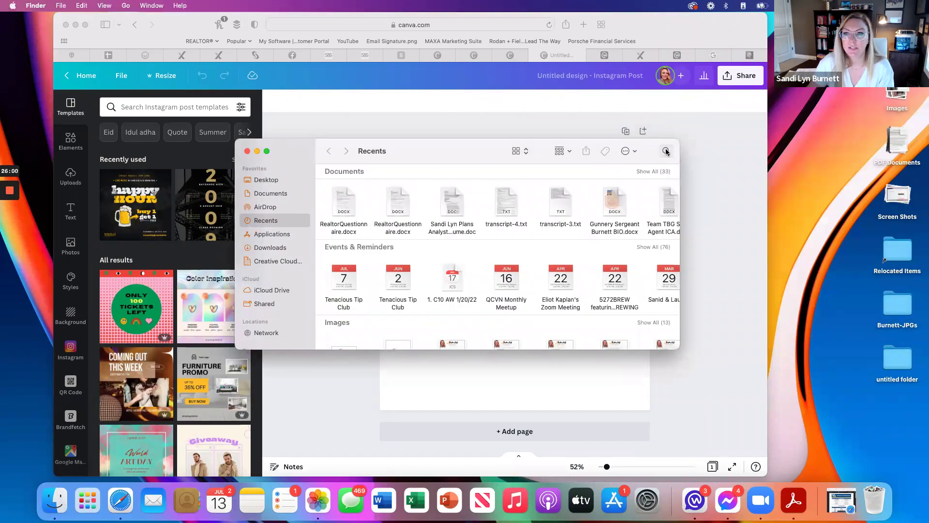
- In Finder, open the REALTOR® folder in iCloud Drive, look through its Clients L-Z subfolder, and close the window
{"action": "left_click", "coordinate": [665, 151]}
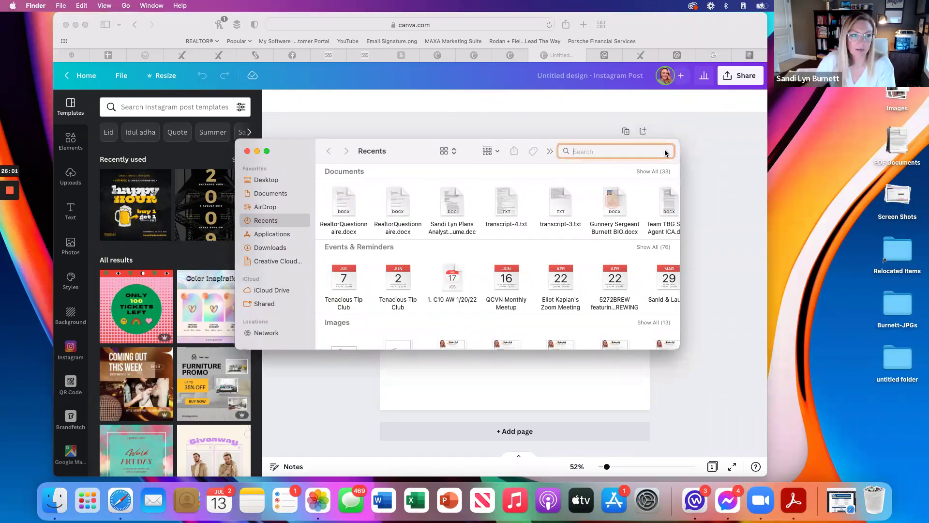
{"action": "left_click", "coordinate": [268, 290]}
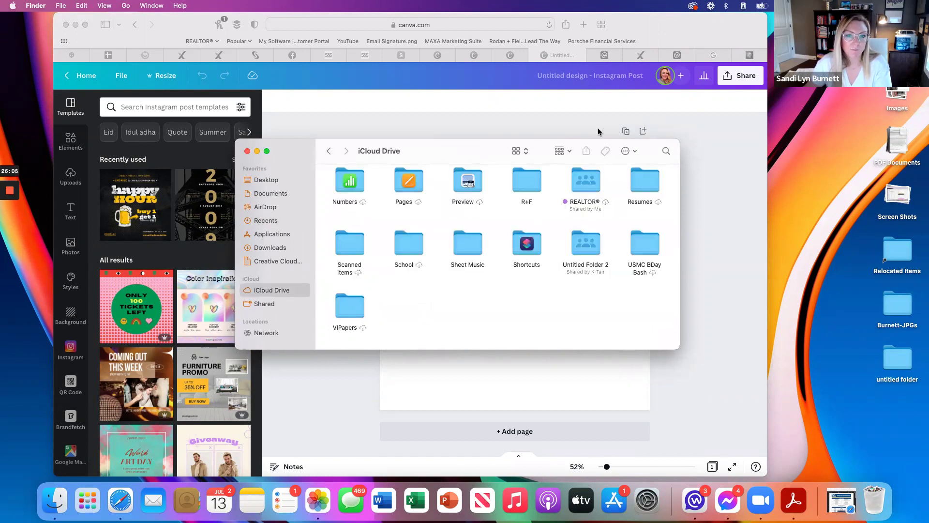
{"action": "double_click", "coordinate": [586, 181]}
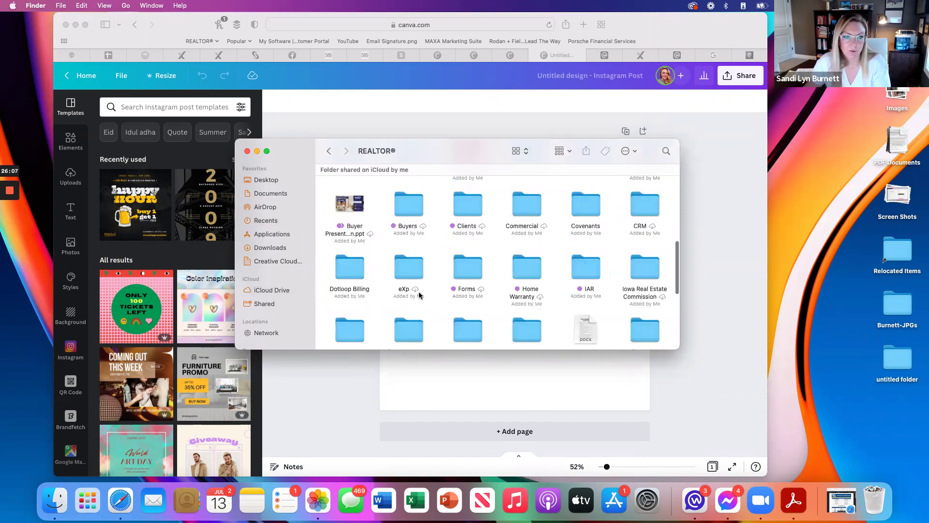
{"action": "left_click", "coordinate": [462, 212]}
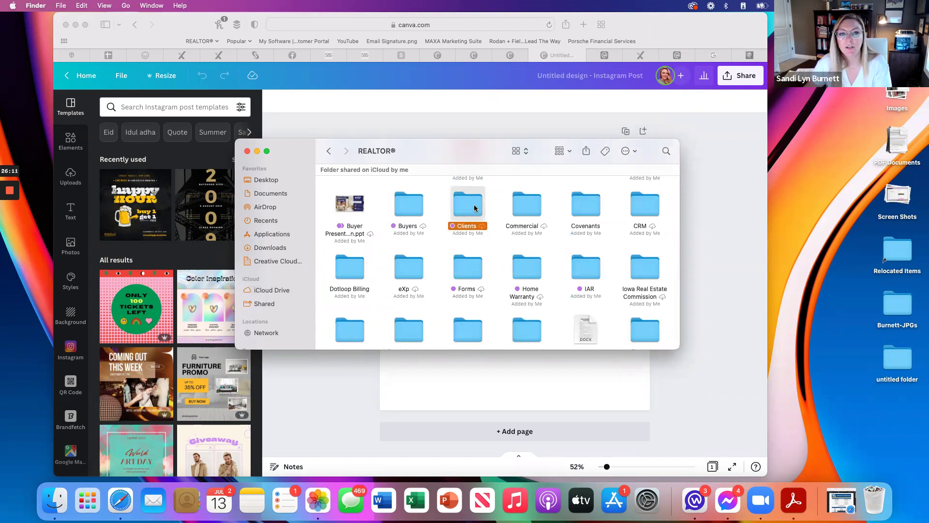
{"action": "double_click", "coordinate": [474, 208]}
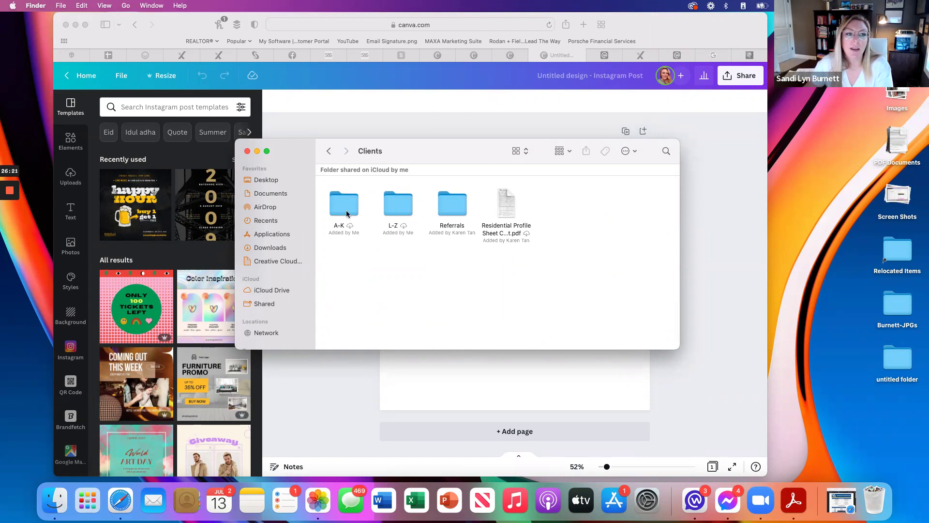
{"action": "double_click", "coordinate": [389, 212]}
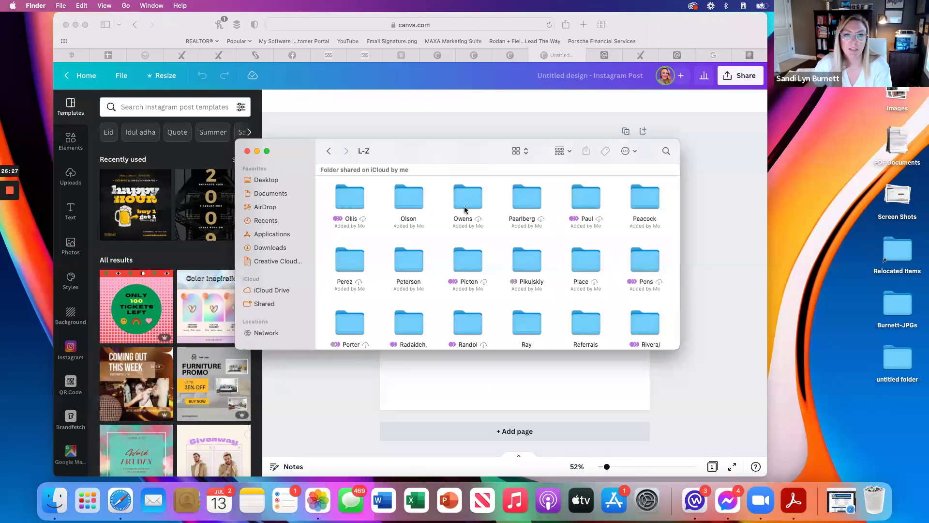
{"action": "scroll", "coordinate": [464, 212], "scroll_direction": "down", "scroll_amount": 10}
{"action": "scroll", "coordinate": [463, 220], "scroll_direction": "up", "scroll_amount": 5}
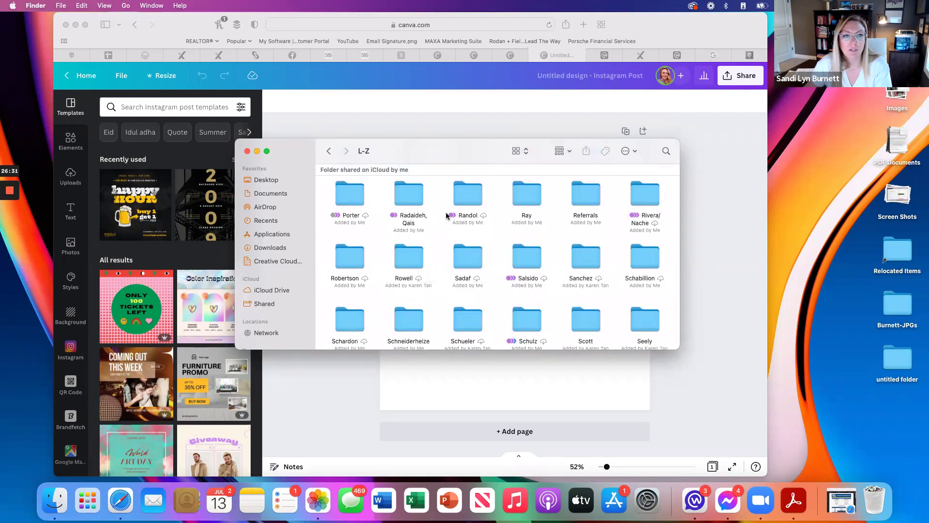
{"action": "scroll", "coordinate": [426, 283], "scroll_direction": "down", "scroll_amount": 3}
{"action": "scroll", "coordinate": [426, 283], "scroll_direction": "up", "scroll_amount": 2}
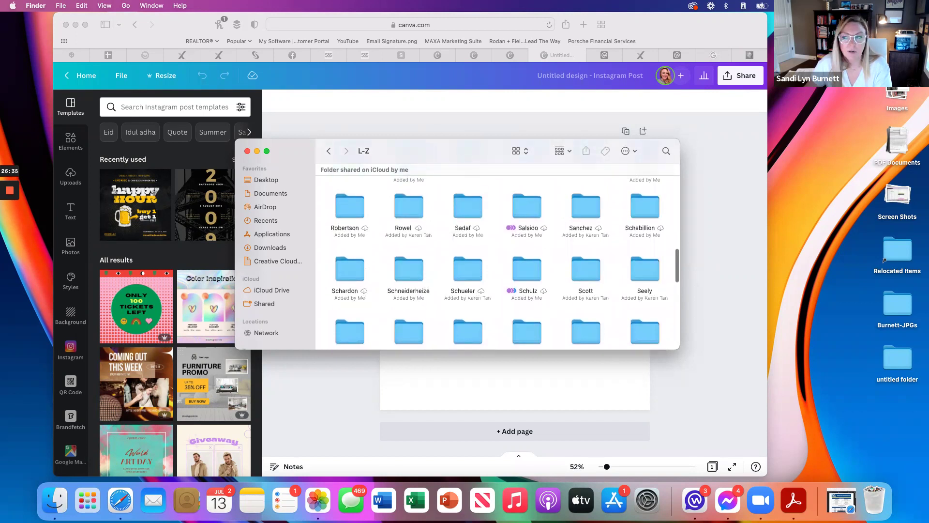
{"action": "key", "text": "super+w"}
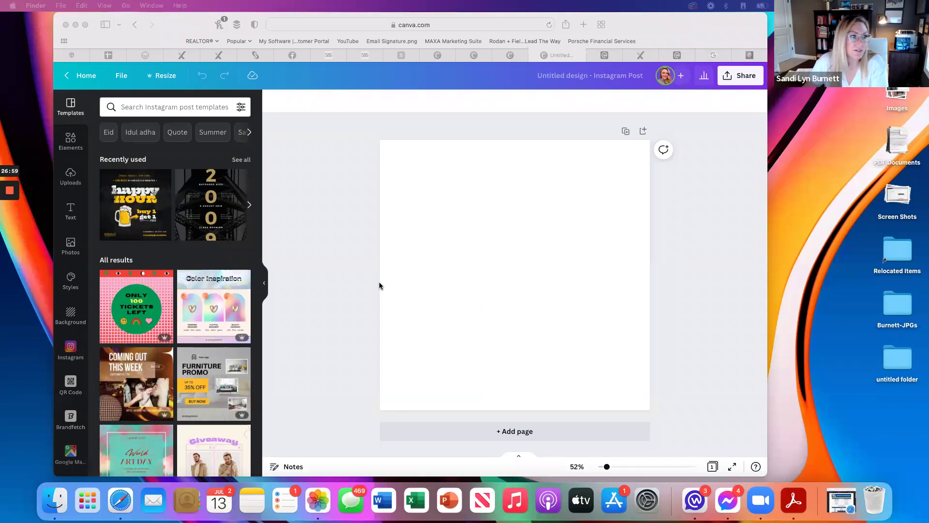
- Show the uploaded images, view the desktop files available for upload, and cancel the file selection
{"action": "left_click", "coordinate": [76, 177]}
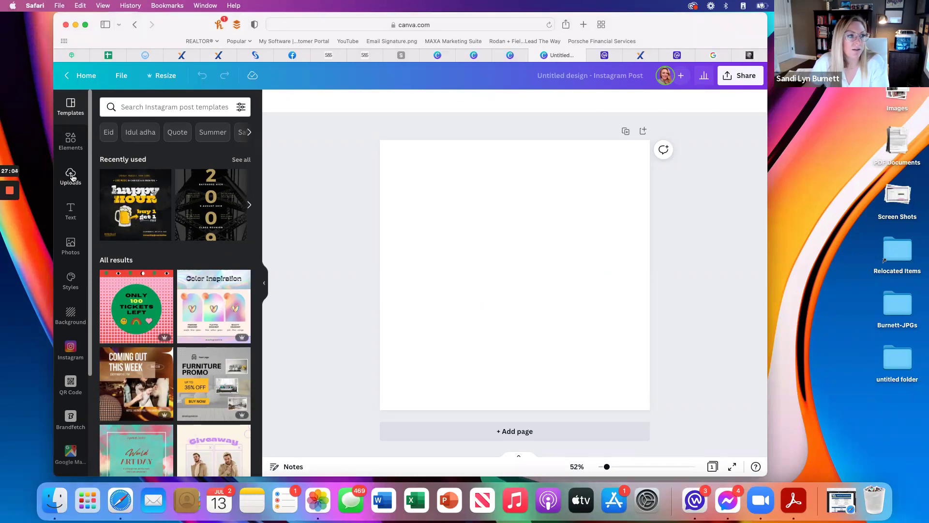
{"action": "left_click", "coordinate": [72, 177]}
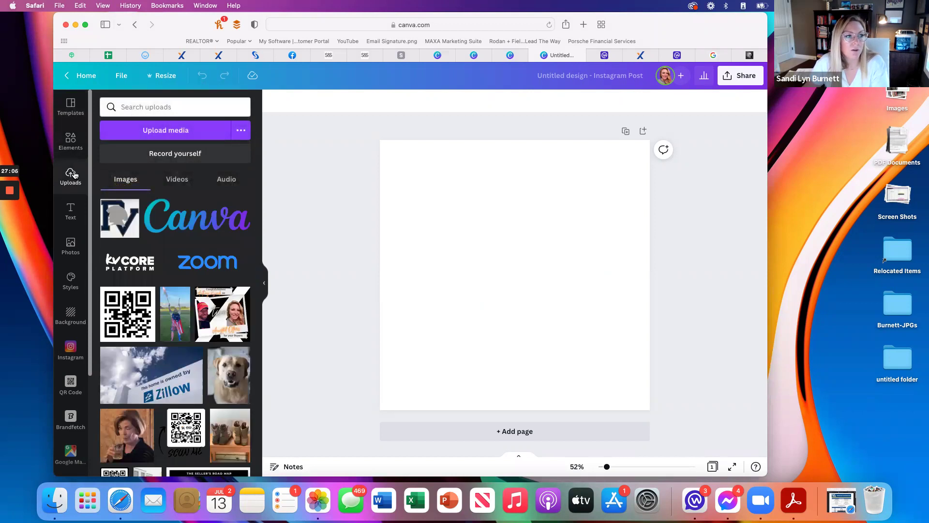
{"action": "left_click", "coordinate": [157, 131]}
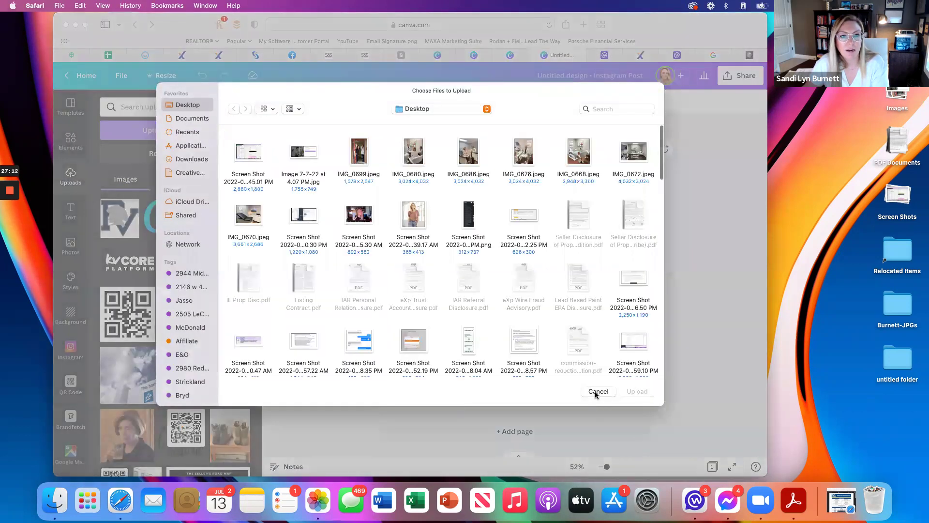
{"action": "left_click", "coordinate": [597, 392]}
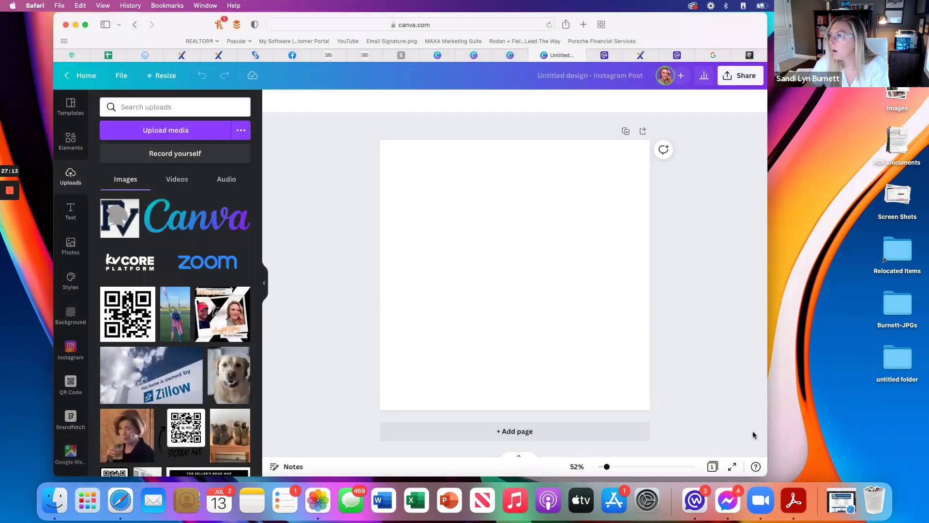
- Try to upload 5Y8A0567.jpg from the desktop to the uploaded images
{"action": "left_click_drag", "start_coordinate": [900, 157], "coordinate": [153, 227]}
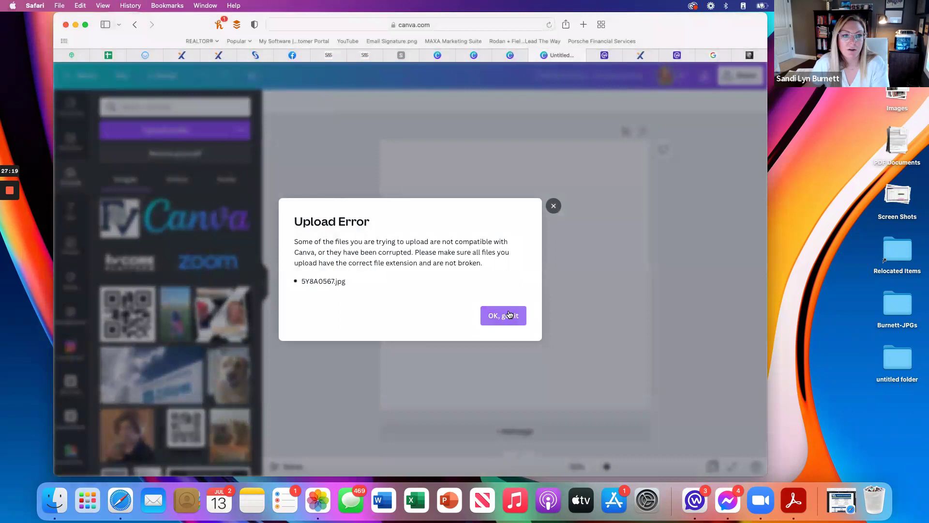
{"action": "left_click", "coordinate": [493, 317]}
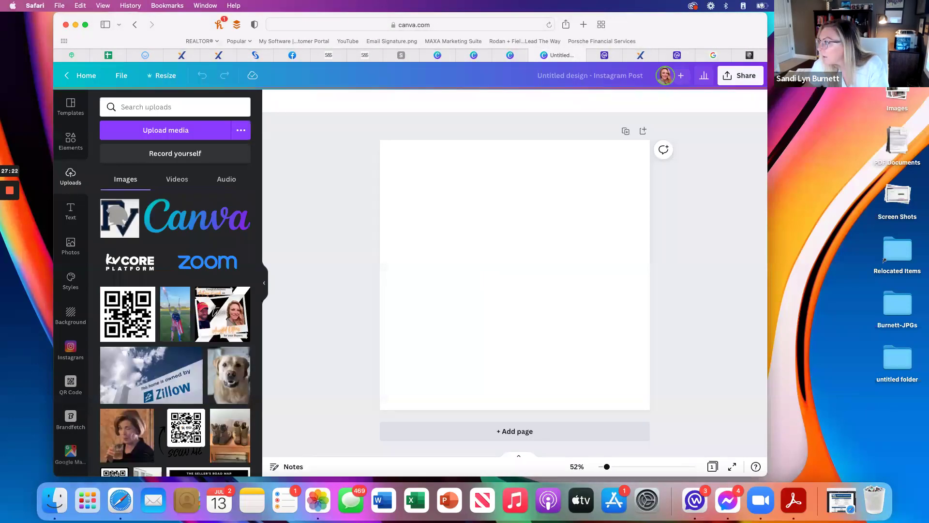
- Upload the house exterior and empty room photos from the computer to the uploaded images
{"action": "left_click_drag", "start_coordinate": [567, 199], "coordinate": [157, 173]}
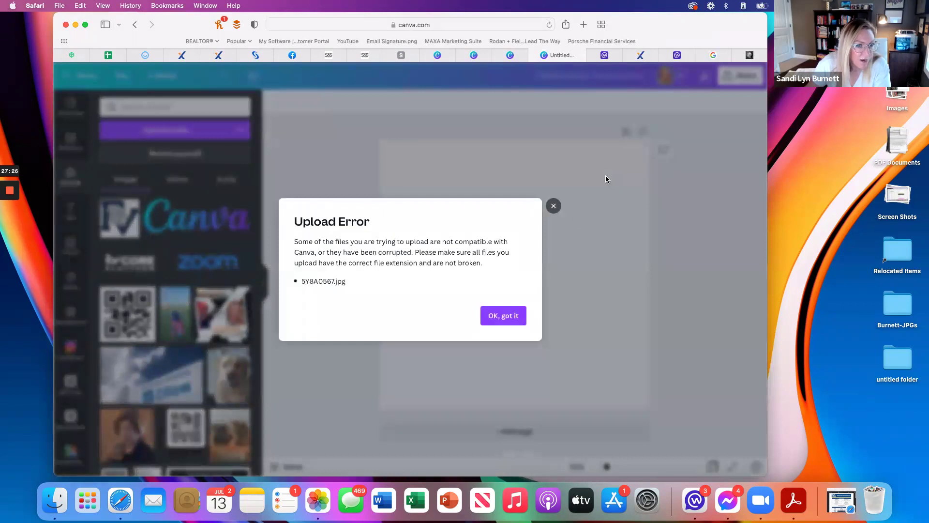
{"action": "left_click", "coordinate": [554, 205]}
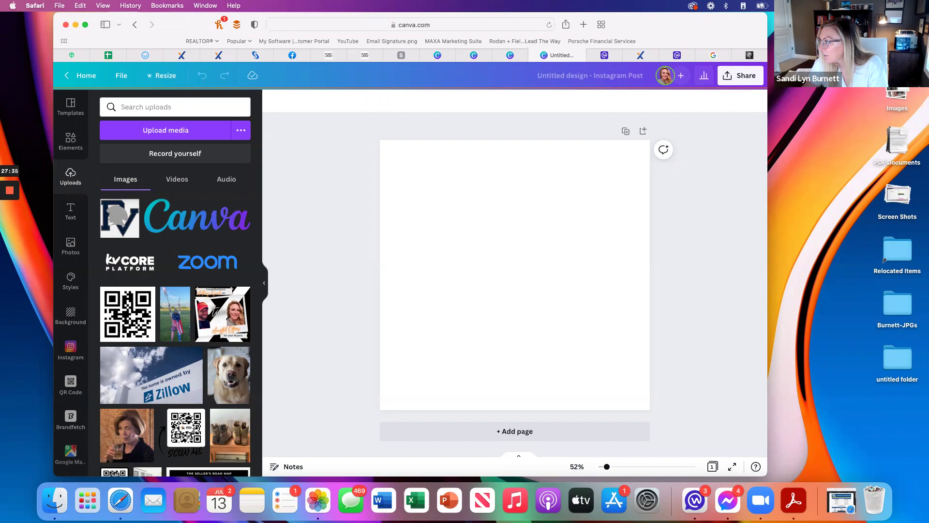
{"action": "left_click_drag", "start_coordinate": [1, 242], "coordinate": [178, 256]}
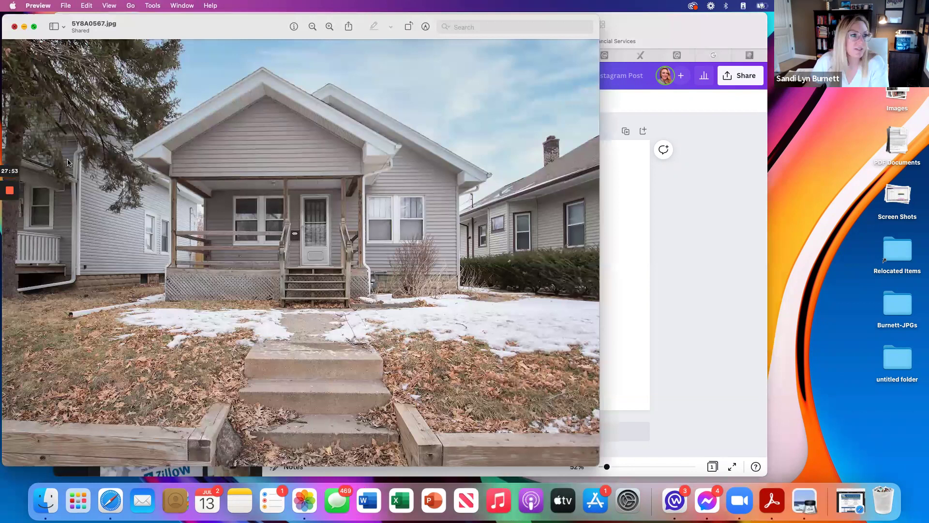
- Close the 5Y8A0567.jpg preview, quit Preview, and close the SB 012722 folder window
{"action": "key", "text": "super+w"}
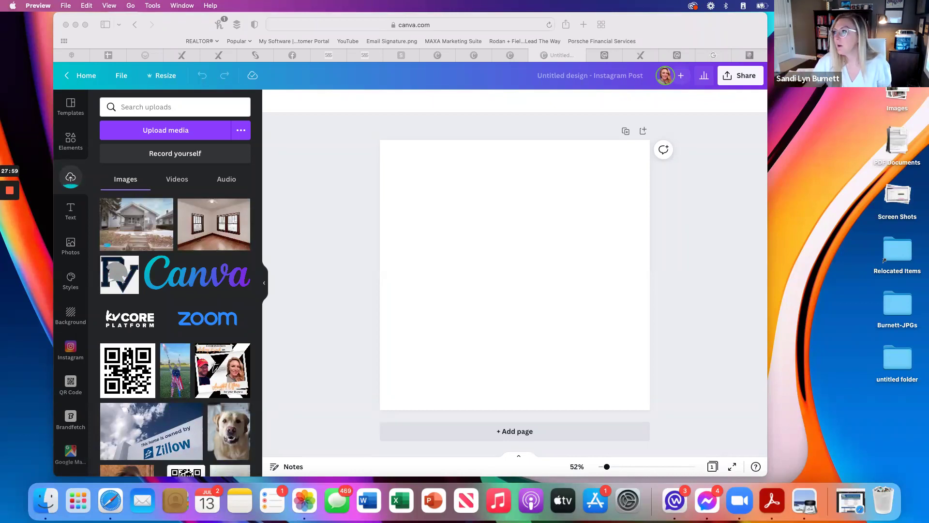
{"action": "key", "text": "super+q"}
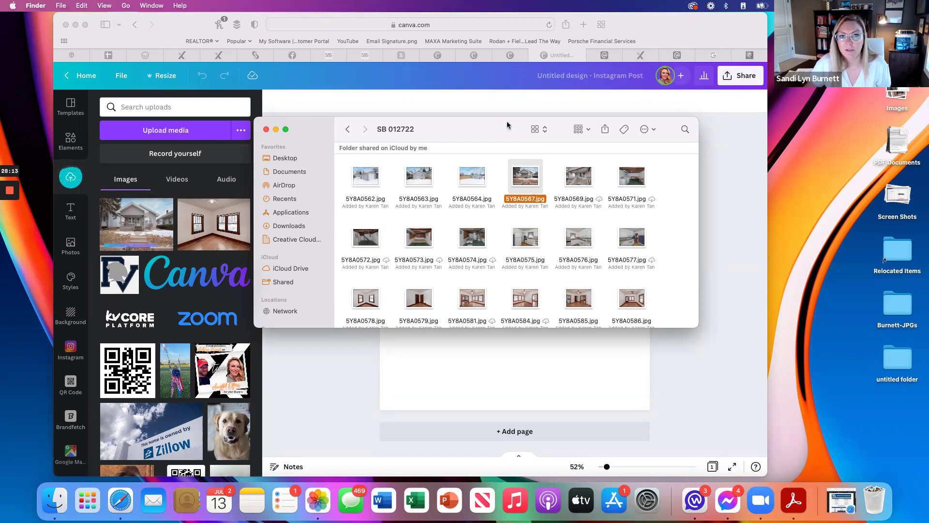
{"action": "key", "text": "super+w"}
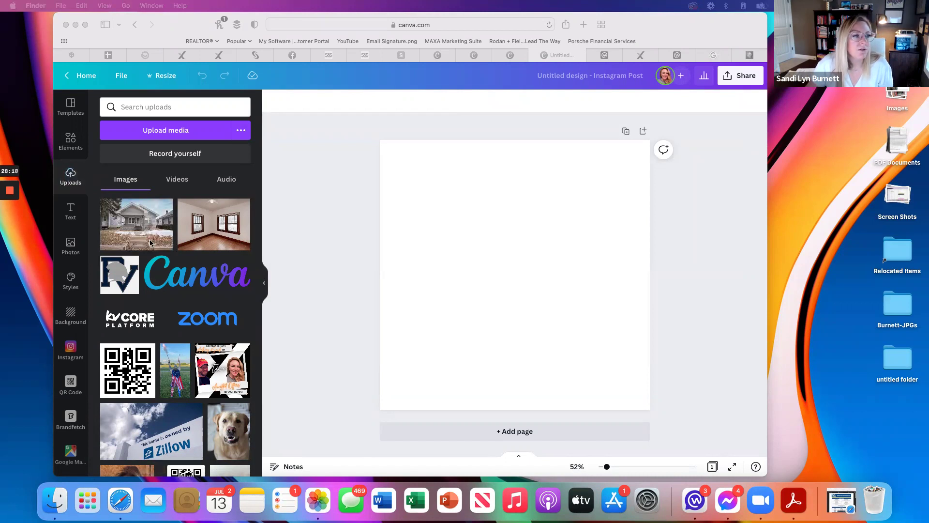
- Search the templates for "listing flyer" and apply the dark Just Listed house template to the blank page
{"action": "left_click", "coordinate": [132, 229]}
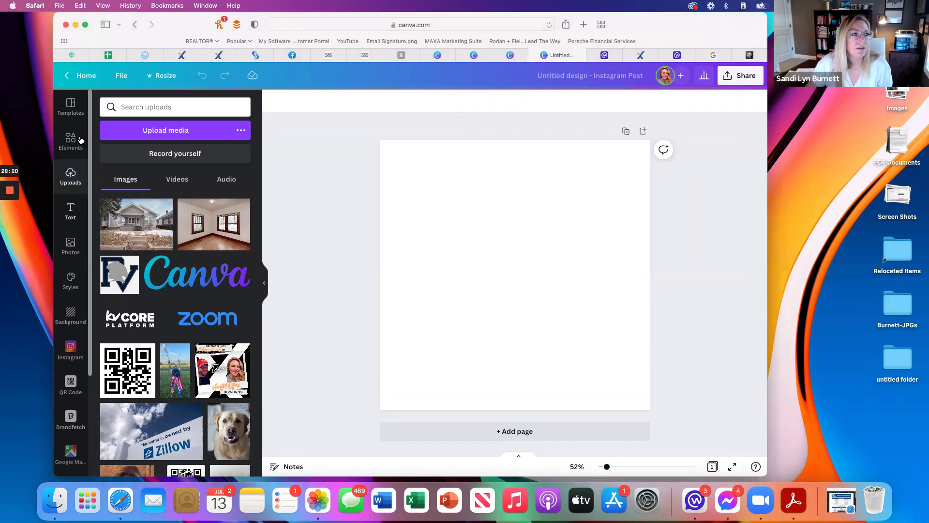
{"action": "left_click", "coordinate": [71, 107]}
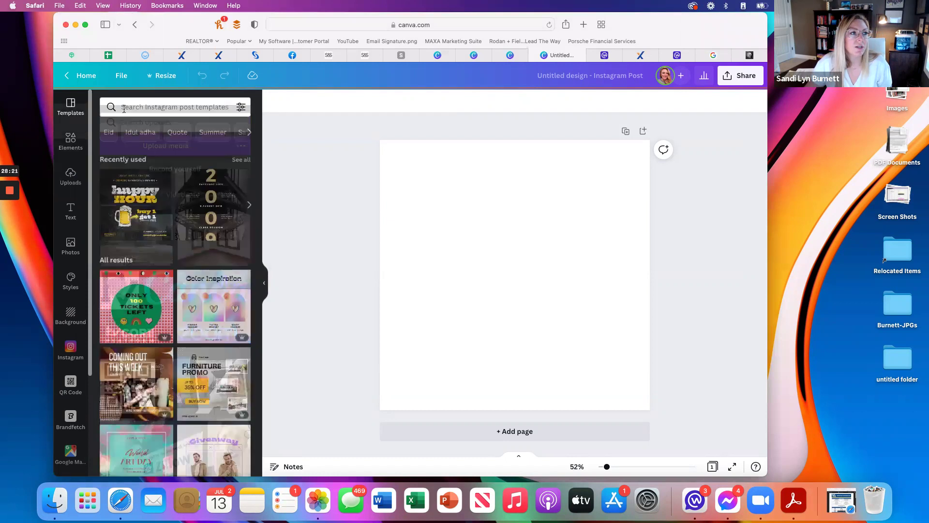
{"action": "left_click", "coordinate": [124, 107]}
{"action": "type", "text": "listi"}
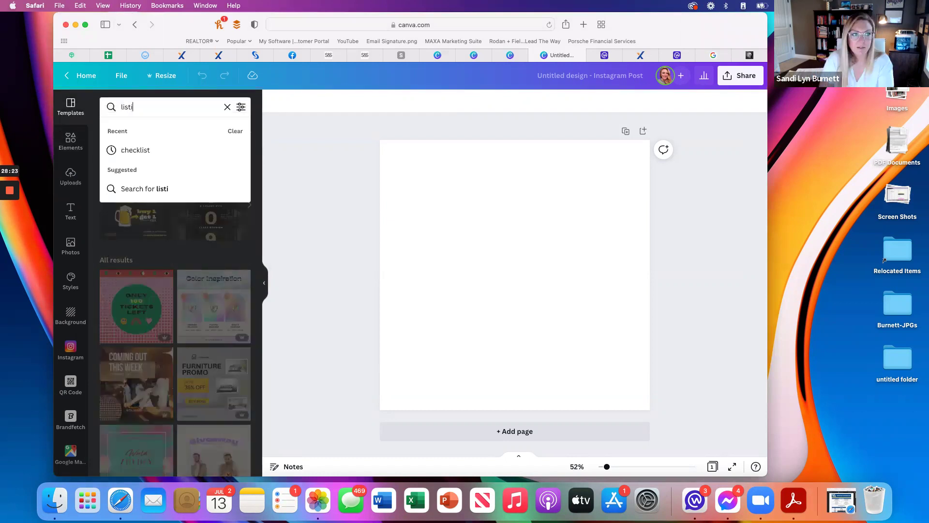
{"action": "type", "text": "ng flyer"}
{"action": "key", "text": "Return"}
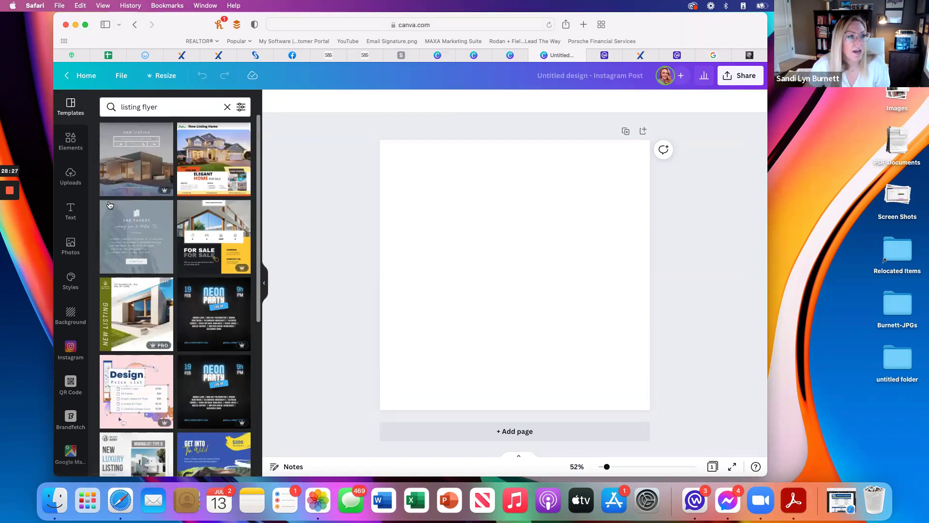
{"action": "scroll", "coordinate": [162, 374], "scroll_direction": "down", "scroll_amount": 6}
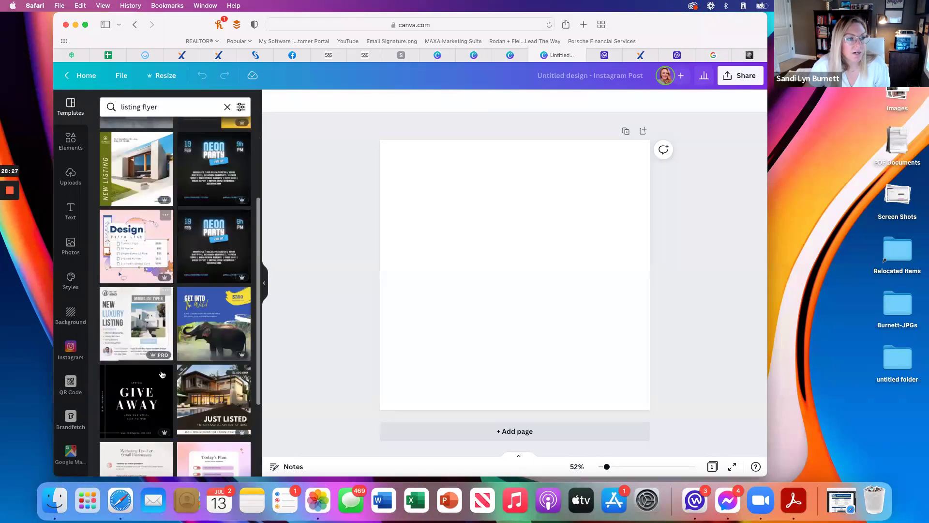
{"action": "left_click", "coordinate": [218, 271]}
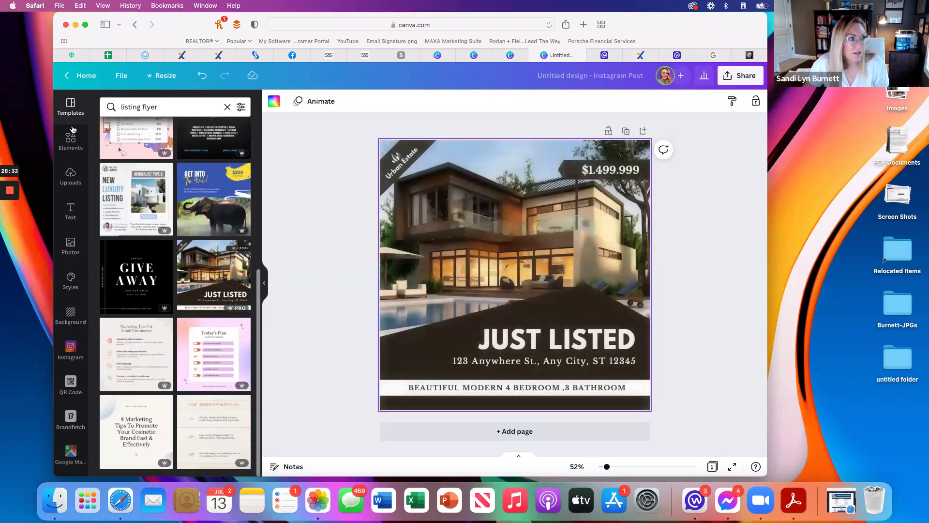
- Add the uploaded house exterior photo to the page and delete the template's original house photo
{"action": "left_click", "coordinate": [65, 180]}
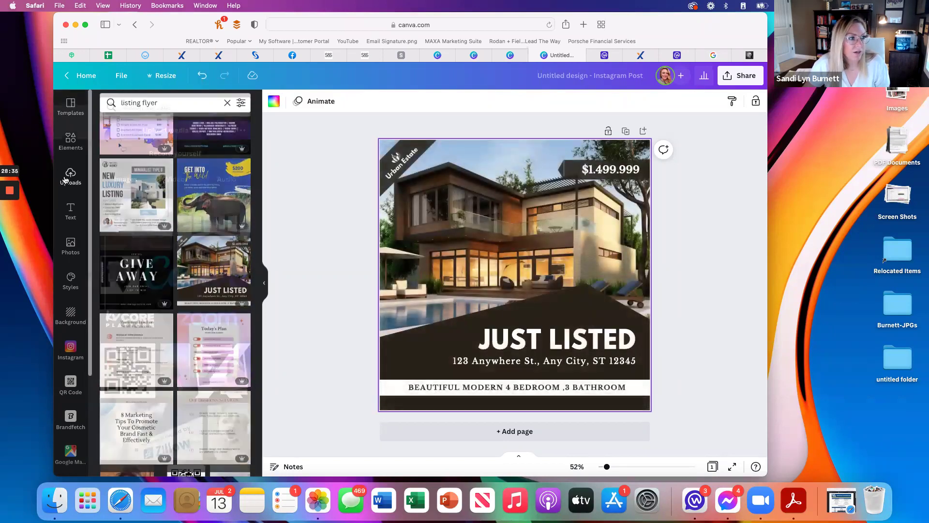
{"action": "left_click", "coordinate": [137, 229]}
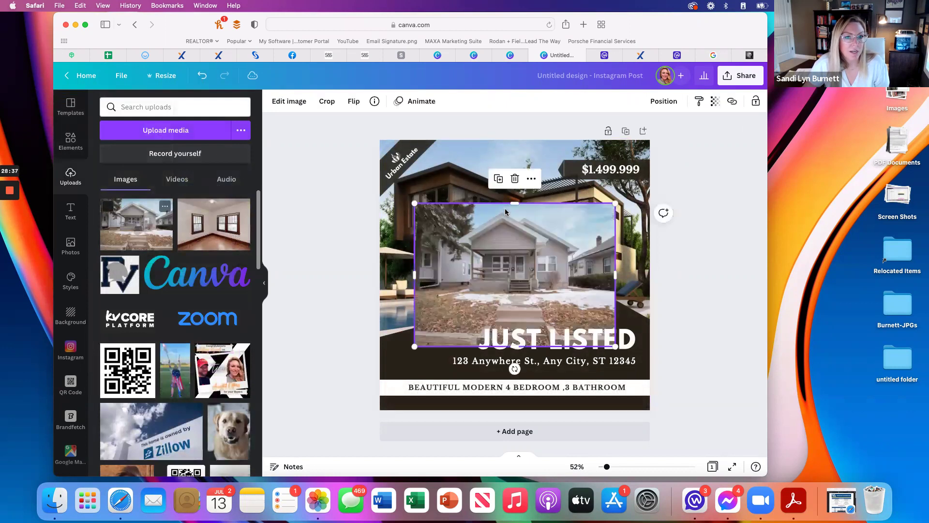
{"action": "left_click", "coordinate": [513, 150]}
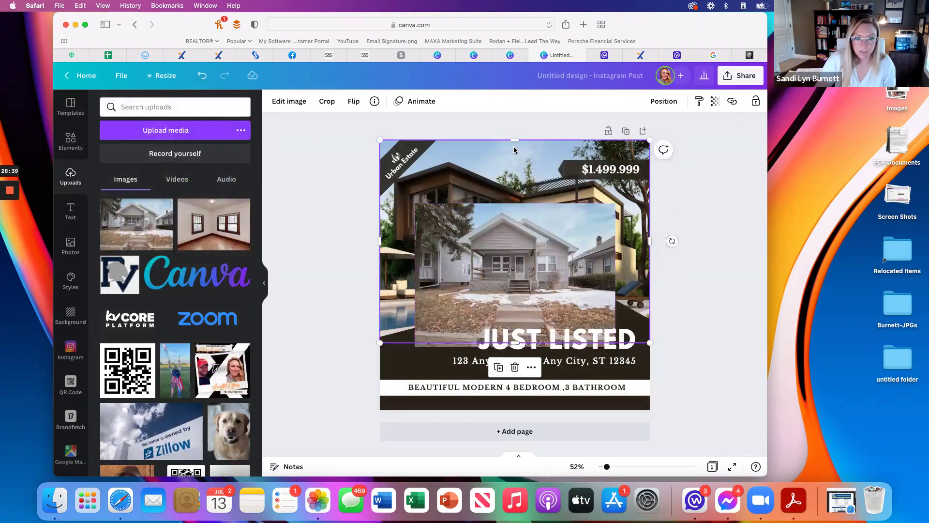
{"action": "key", "text": "BackSpace"}
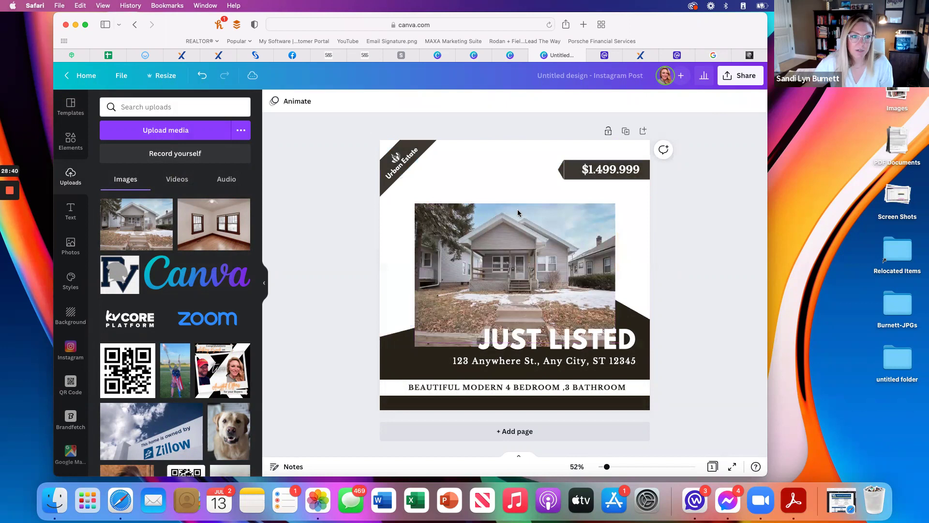
- Enlarge and reposition the exterior photo so it covers the upper part of the page across its full width
{"action": "left_click", "coordinate": [518, 209]}
{"action": "left_click_drag", "start_coordinate": [414, 201], "coordinate": [376, 176]}
{"action": "left_click", "coordinate": [643, 152]}
{"action": "left_click_drag", "start_coordinate": [615, 177], "coordinate": [647, 146]}
{"action": "left_click_drag", "start_coordinate": [553, 198], "coordinate": [552, 186]}
- Send the exterior photo to the back, behind the template's shapes and text
{"action": "left_click", "coordinate": [663, 100]}
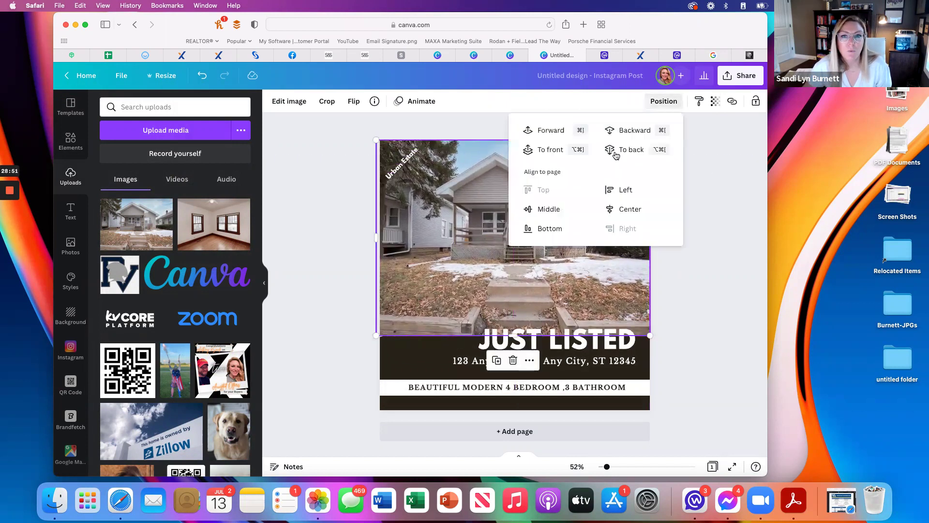
{"action": "key", "text": "alt+super+bracketleft"}
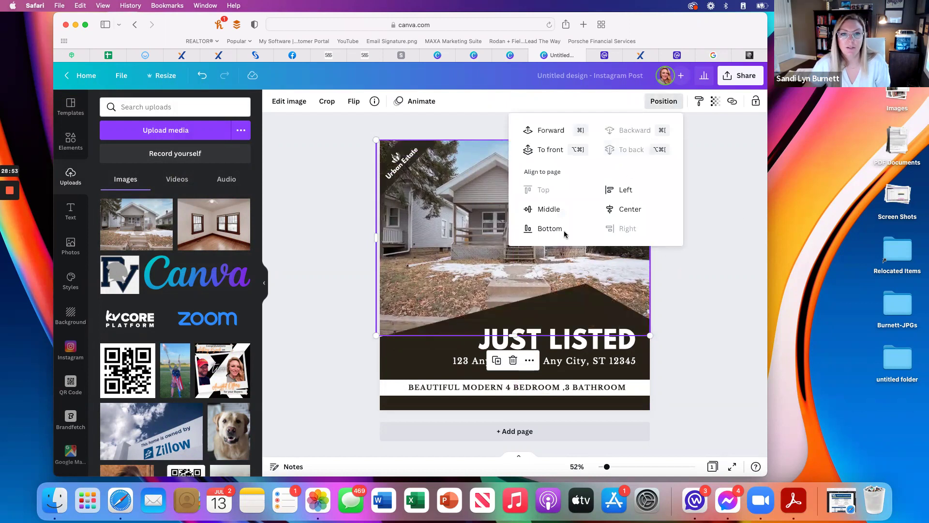
{"action": "key", "text": "Escape"}
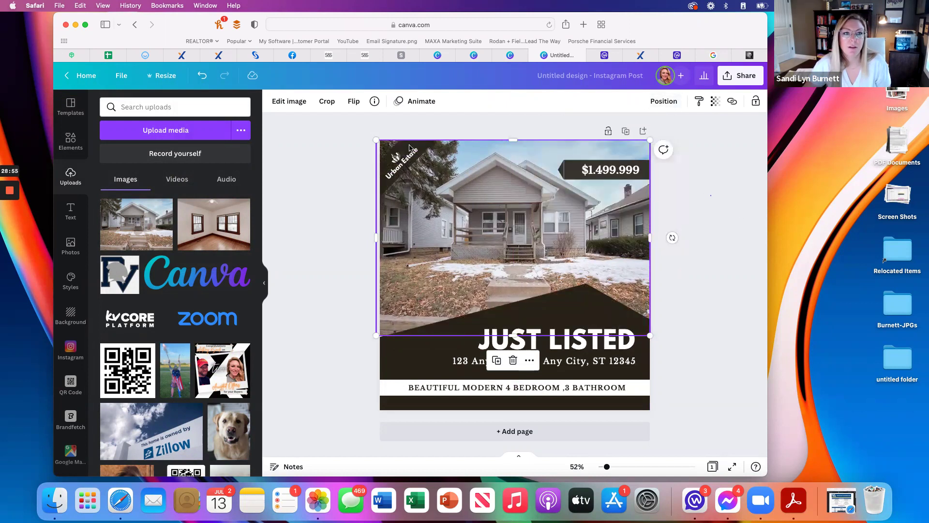
{"action": "key", "text": "Escape"}
- Recolor the template's dark brown shapes, including the lower shape and the price banner, with black from the TBG Colors
{"action": "key", "text": "Tab"}
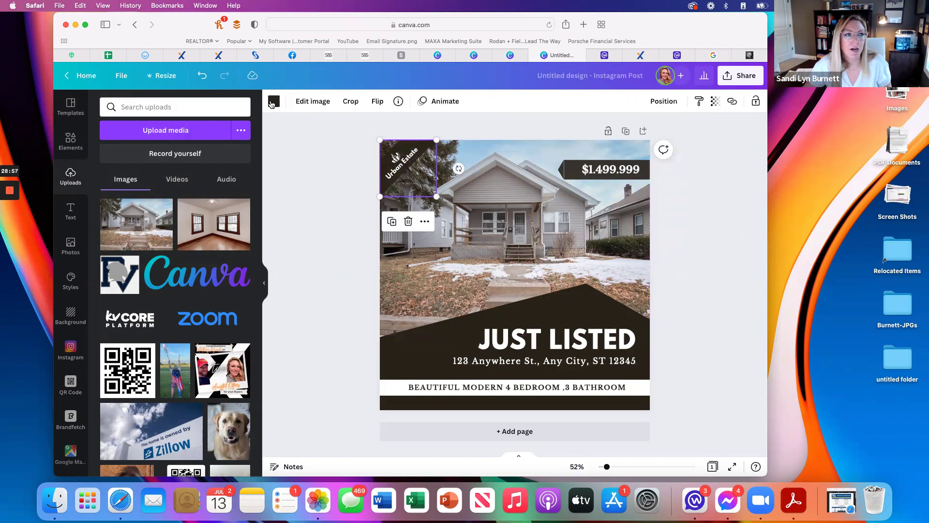
{"action": "key", "text": "Tab"}
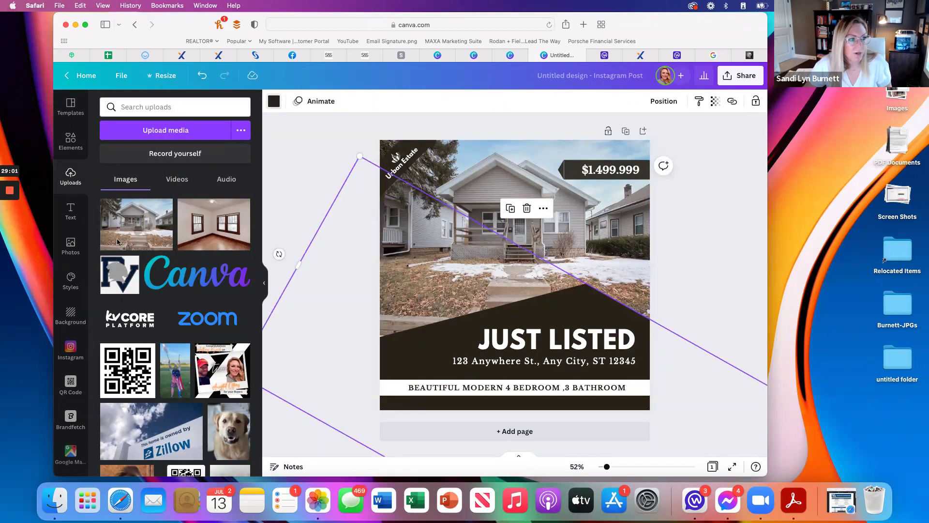
{"action": "left_click", "coordinate": [273, 107]}
{"action": "left_click", "coordinate": [136, 220]}
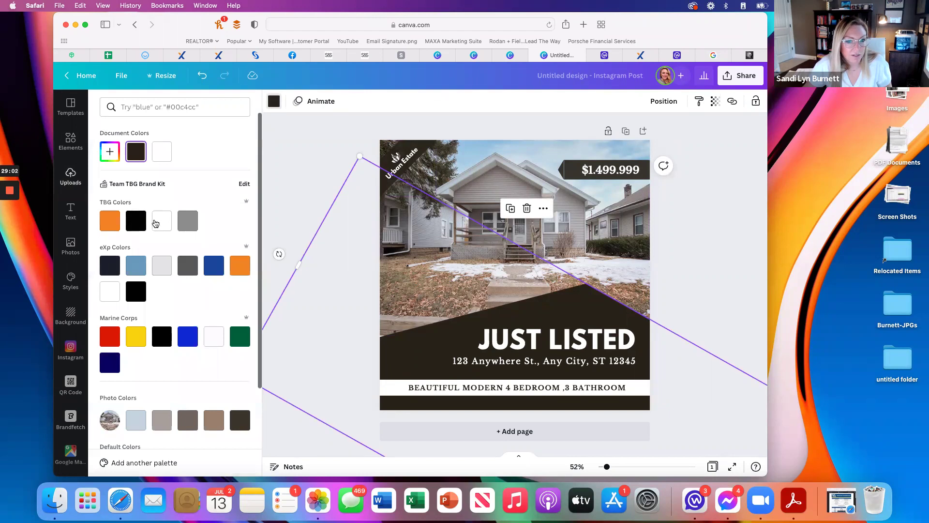
{"action": "left_click", "coordinate": [563, 170]}
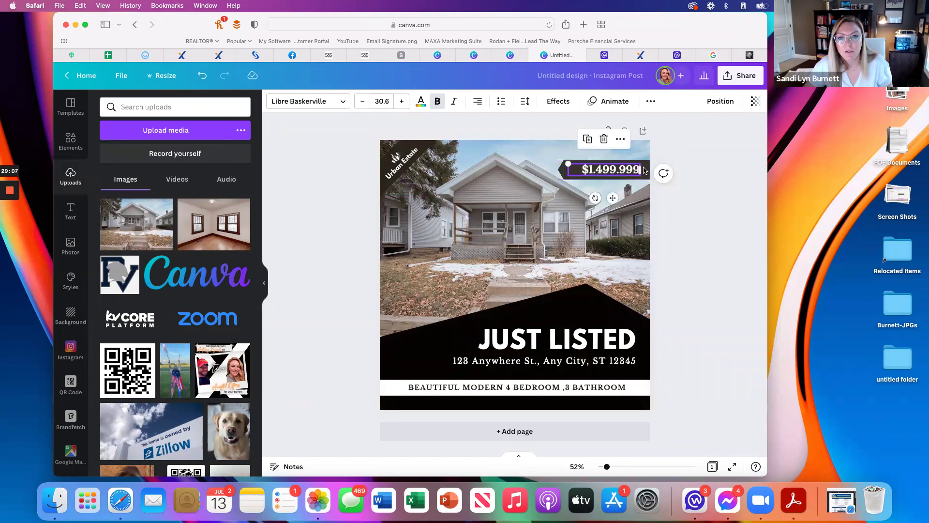
{"action": "left_click", "coordinate": [644, 169]}
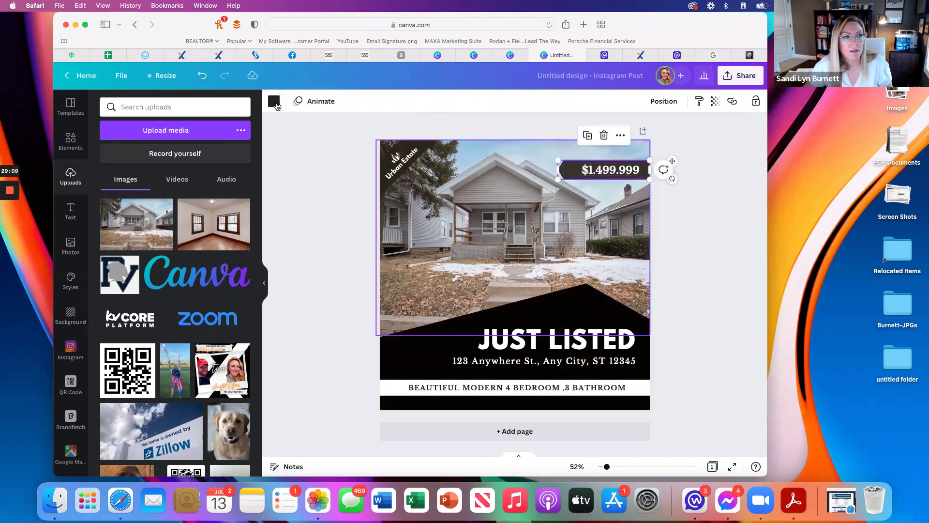
{"action": "left_click", "coordinate": [274, 102]}
{"action": "left_click", "coordinate": [136, 220]}
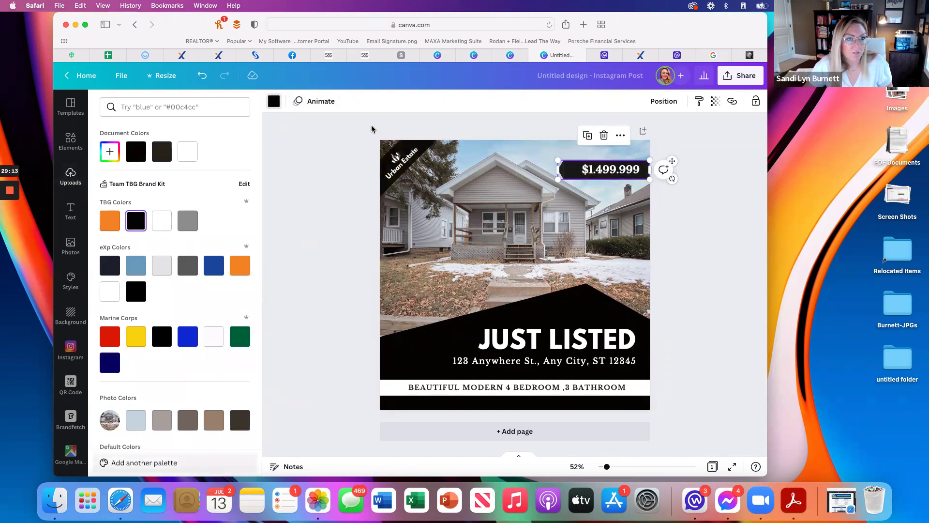
{"action": "left_click", "coordinate": [589, 175]}
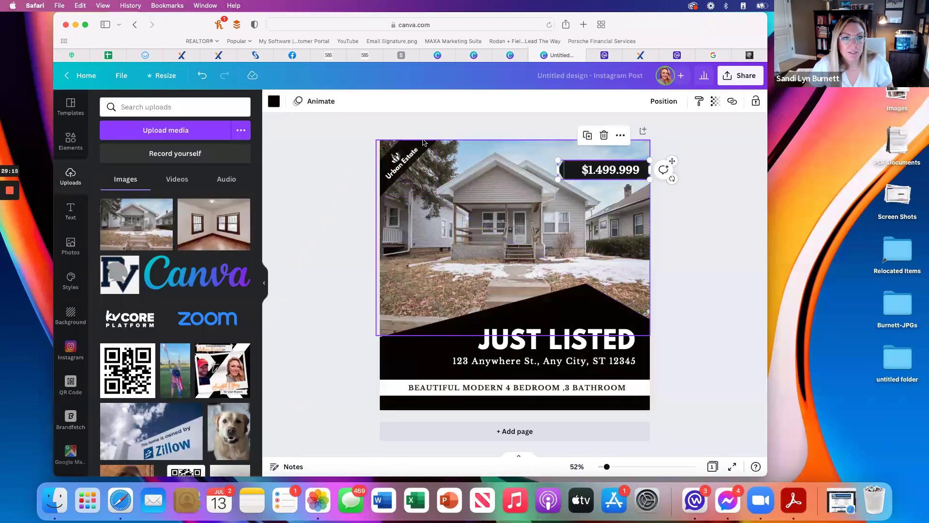
- Check the transparency setting of the corner ribbon
{"action": "left_click", "coordinate": [424, 148]}
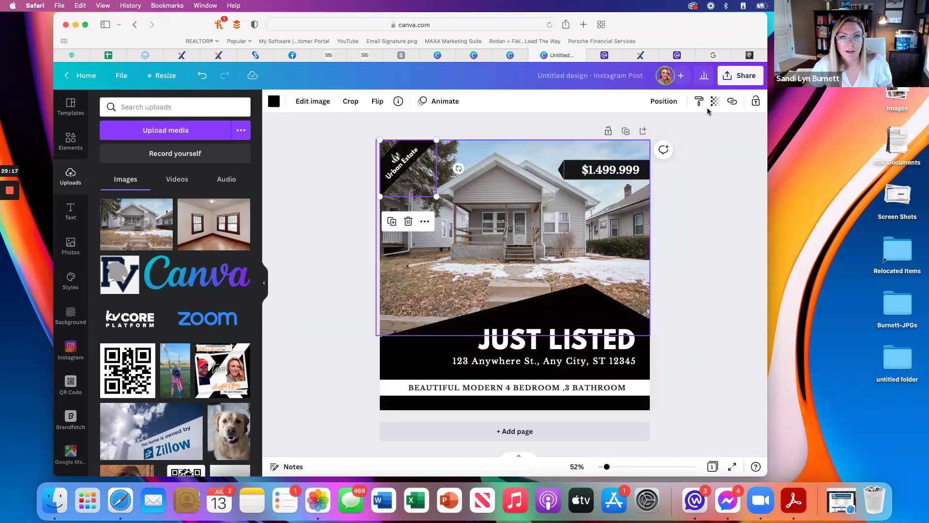
{"action": "left_click", "coordinate": [715, 101]}
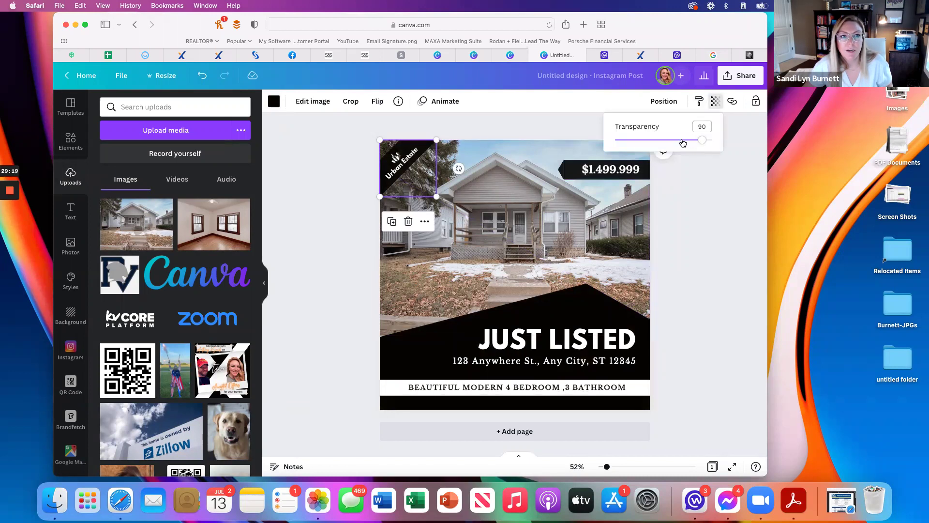
{"action": "left_click", "coordinate": [405, 185]}
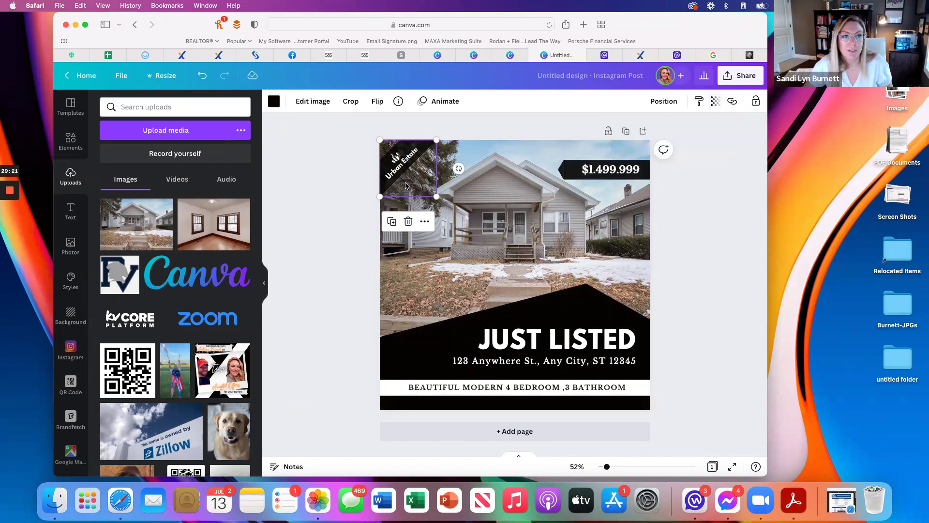
- Delete the Urban Estate text and its small icon from the corner ribbon
{"action": "left_click", "coordinate": [395, 164]}
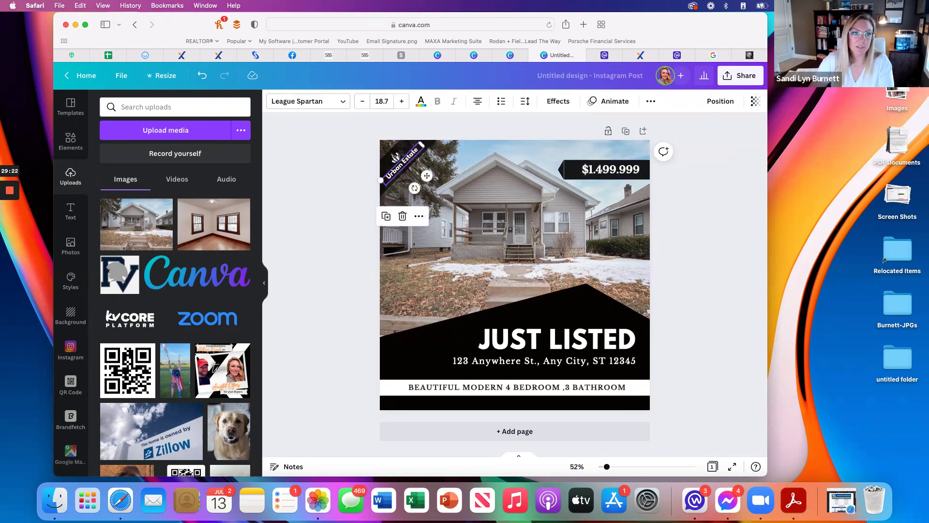
{"action": "left_click_drag", "start_coordinate": [395, 157], "coordinate": [392, 156]}
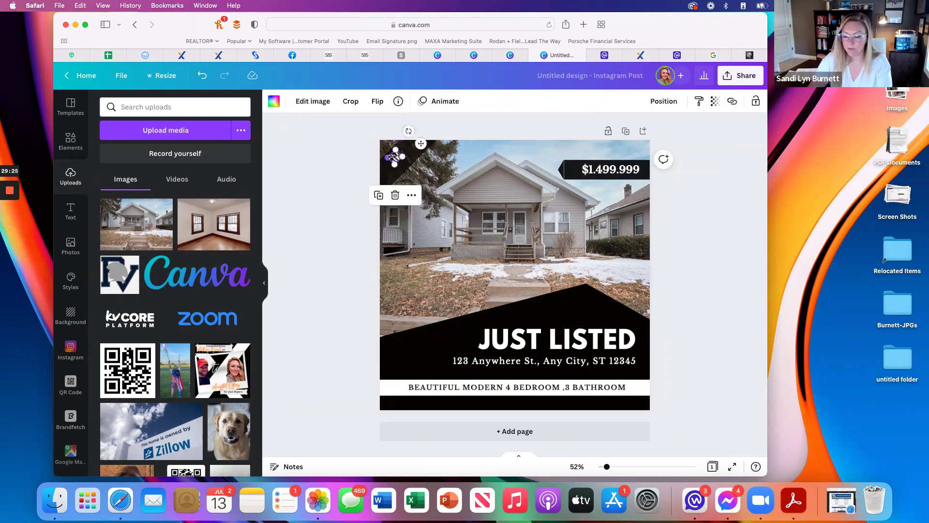
{"action": "key", "text": "Delete"}
- Add the white-lettered TBG eXp Realty logo from the brand kit, shrink it, and fit it diagonally on the corner ribbon
{"action": "scroll", "coordinate": [73, 424], "scroll_direction": "down", "scroll_amount": 3}
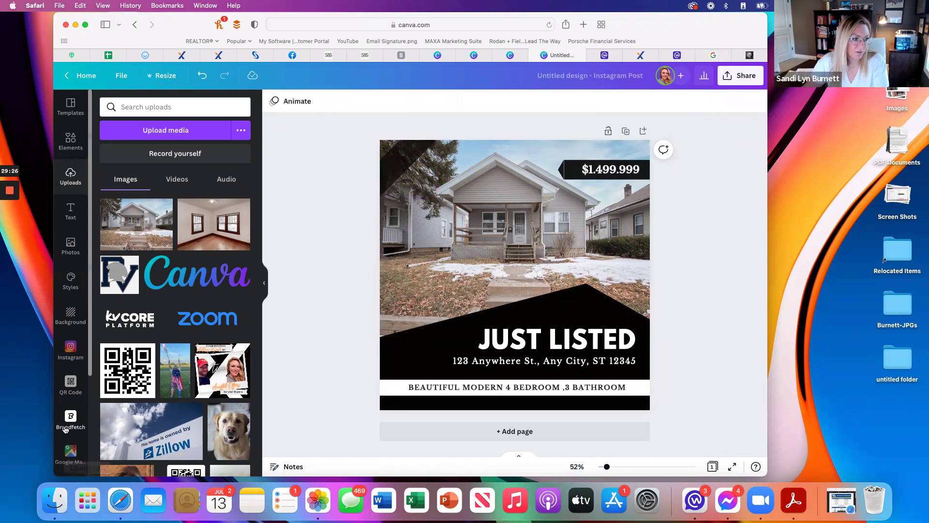
{"action": "left_click", "coordinate": [74, 424]}
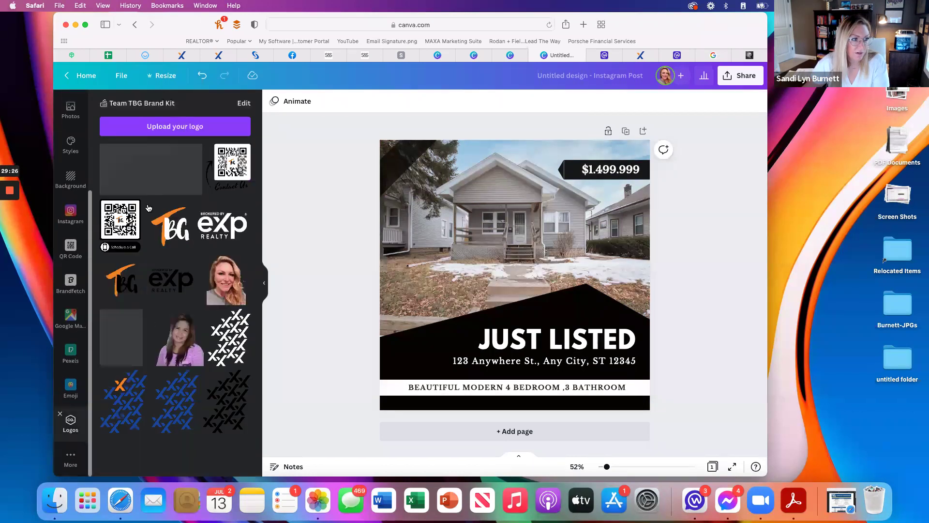
{"action": "left_click", "coordinate": [213, 225]}
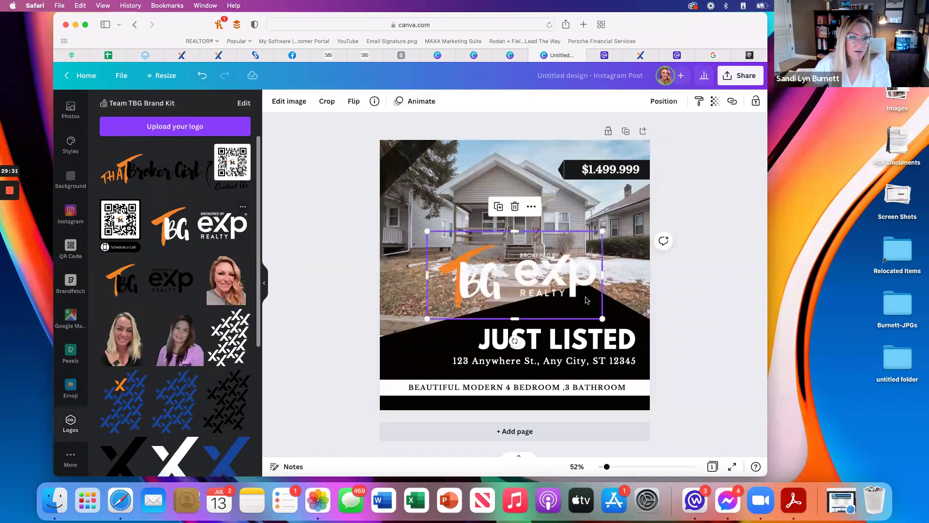
{"action": "left_click_drag", "start_coordinate": [602, 319], "coordinate": [552, 293]}
{"action": "left_click_drag", "start_coordinate": [493, 259], "coordinate": [424, 126]}
{"action": "left_click_drag", "start_coordinate": [406, 158], "coordinate": [404, 156]}
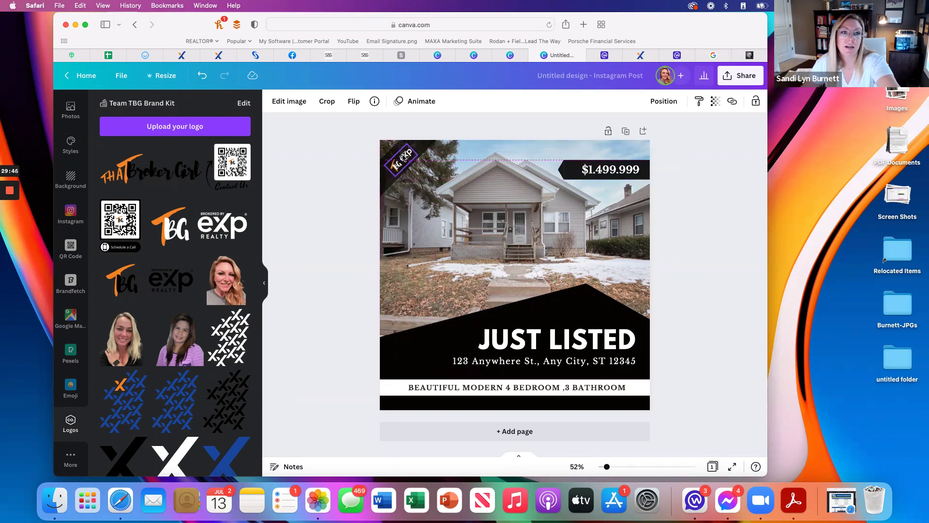
- Finalize the TBG eXp Realty logo's placement on the corner ribbon and deselect it
{"action": "left_click_drag", "start_coordinate": [405, 158], "coordinate": [424, 186]}
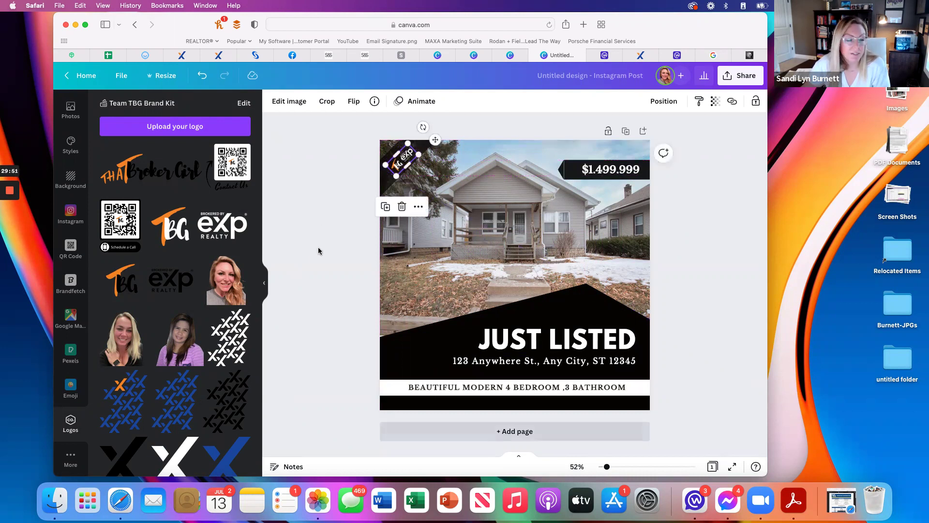
{"action": "left_click", "coordinate": [377, 198]}
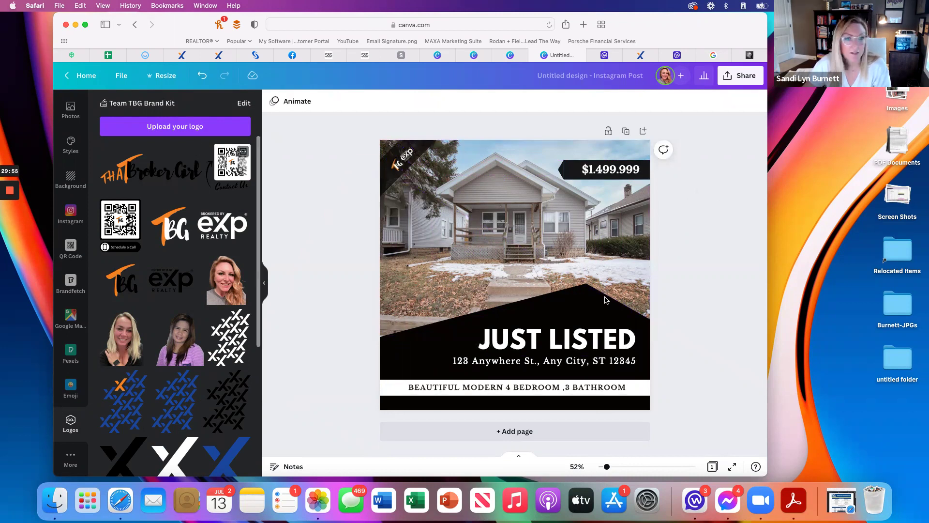
- Try the Contact Us QR code from the brand kit, shrunk to a small size over the house photo
{"action": "left_click", "coordinate": [242, 151]}
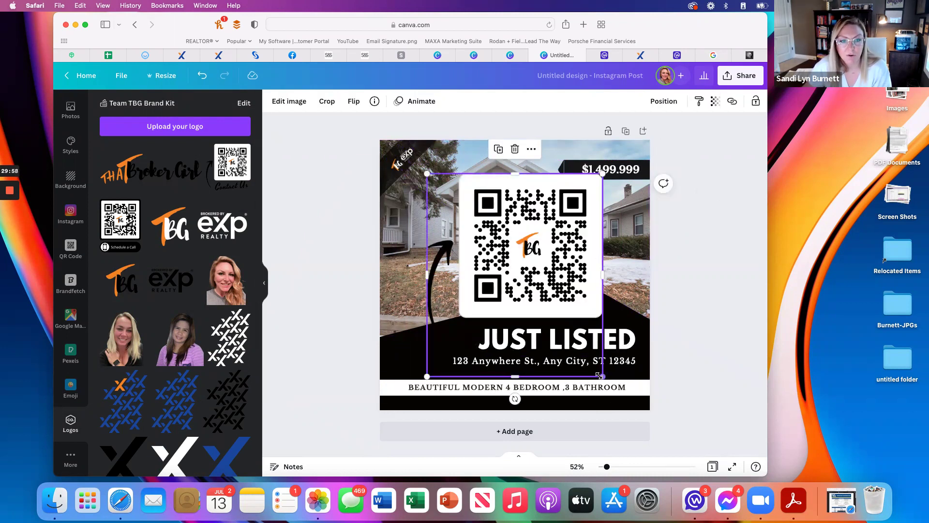
{"action": "left_click_drag", "start_coordinate": [442, 219], "coordinate": [518, 264]}
{"action": "left_click_drag", "start_coordinate": [518, 274], "coordinate": [518, 274]}
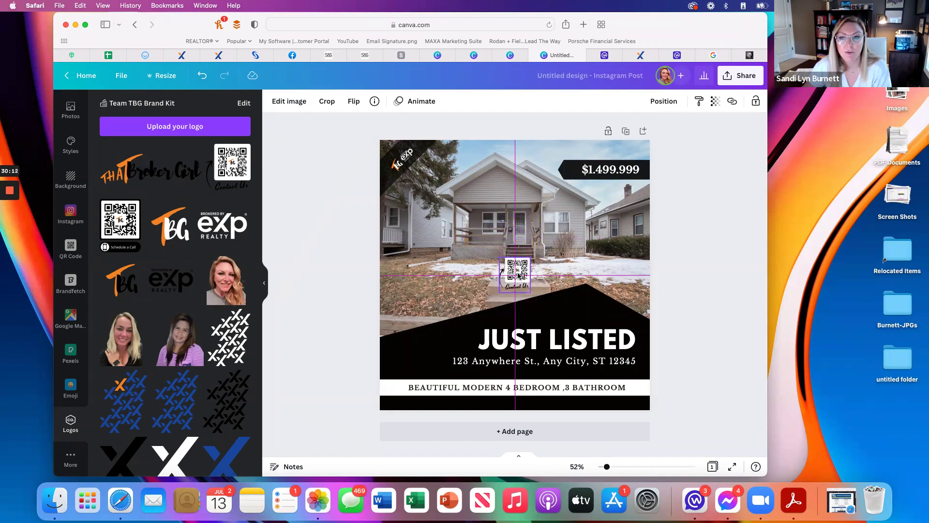
{"action": "left_click_drag", "start_coordinate": [518, 275], "coordinate": [516, 274]}
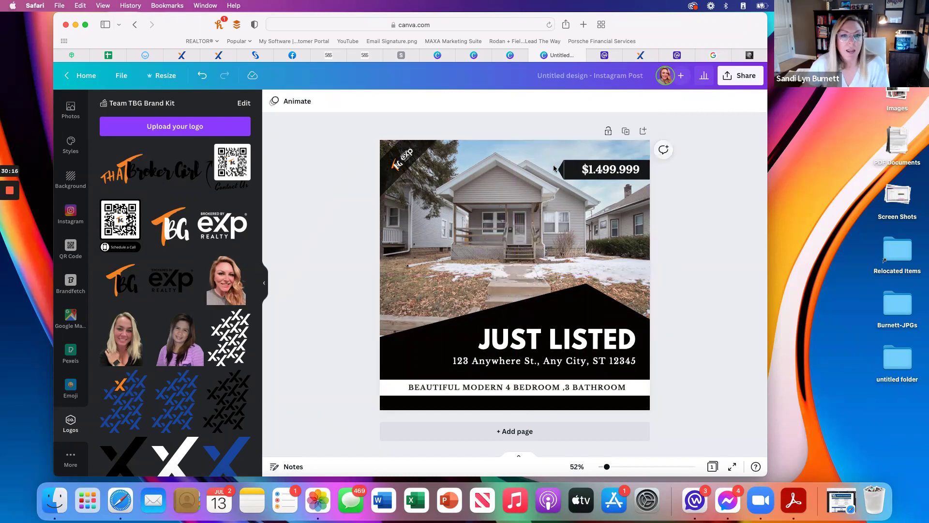
{"action": "left_click", "coordinate": [610, 169]}
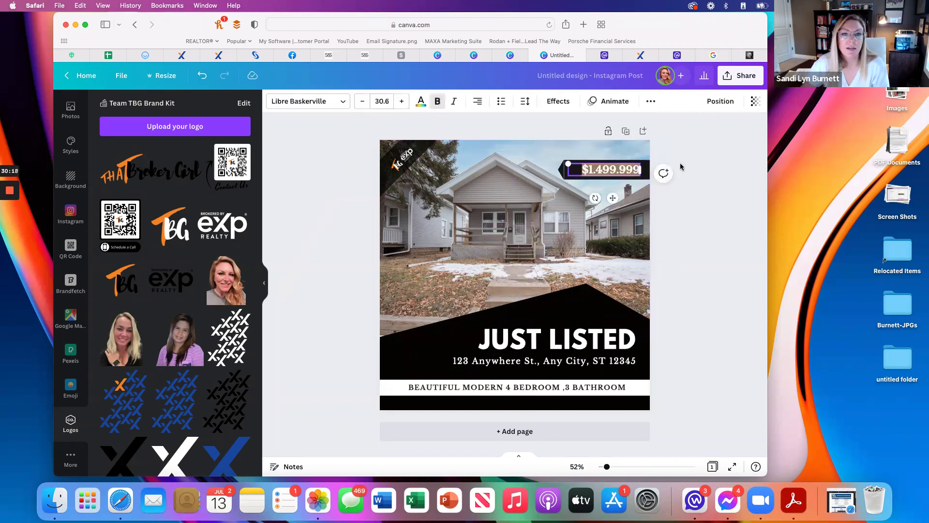
{"action": "left_click", "coordinate": [668, 182]}
{"action": "left_click", "coordinate": [602, 170]}
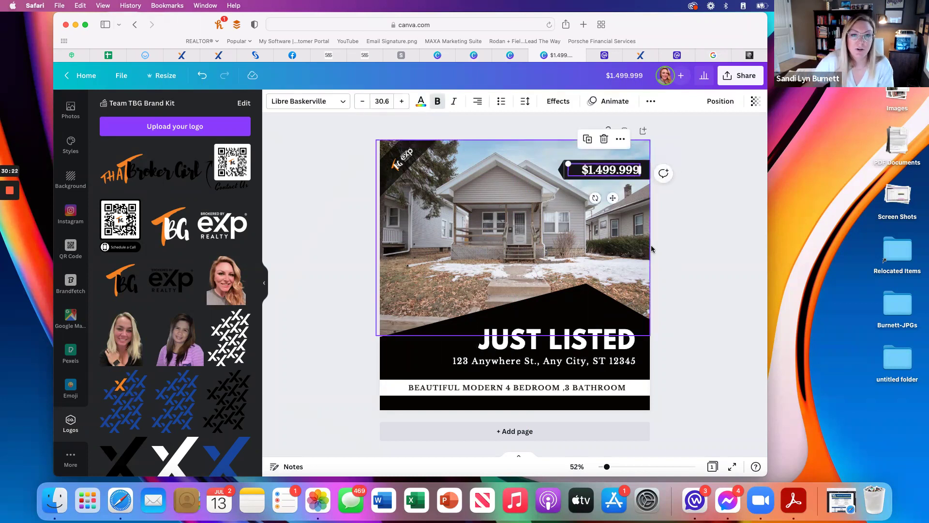
{"action": "left_click", "coordinate": [357, 342]}
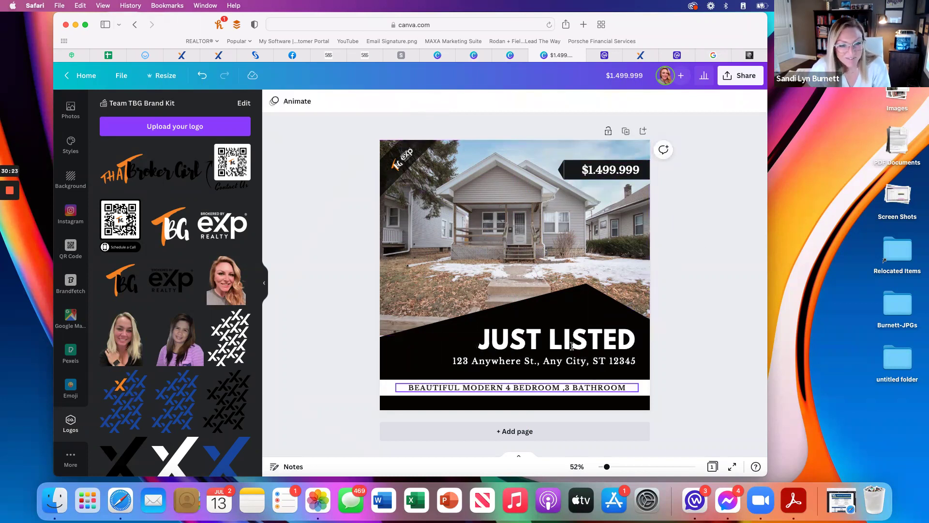
{"action": "left_click", "coordinate": [502, 361]}
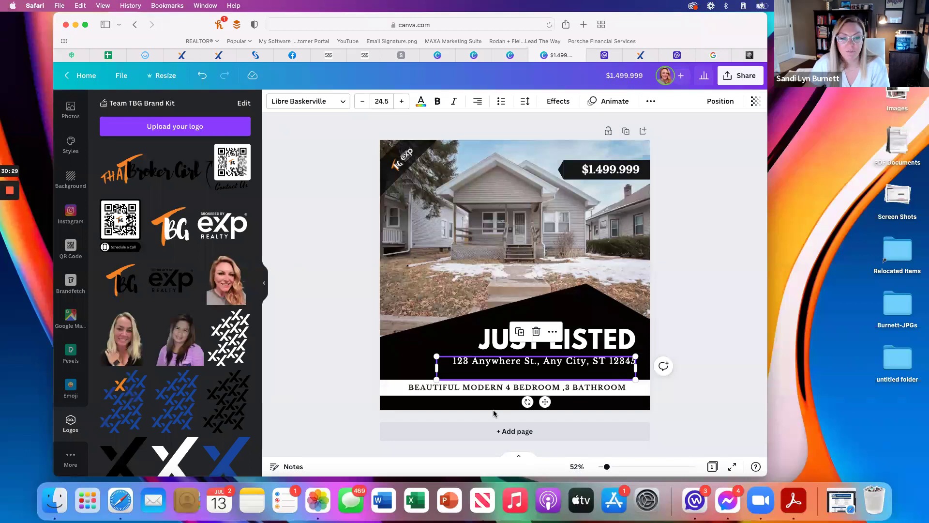
- Change the JUST LISTED heading's font to the brand kit's Roboto
{"action": "left_click", "coordinate": [608, 334]}
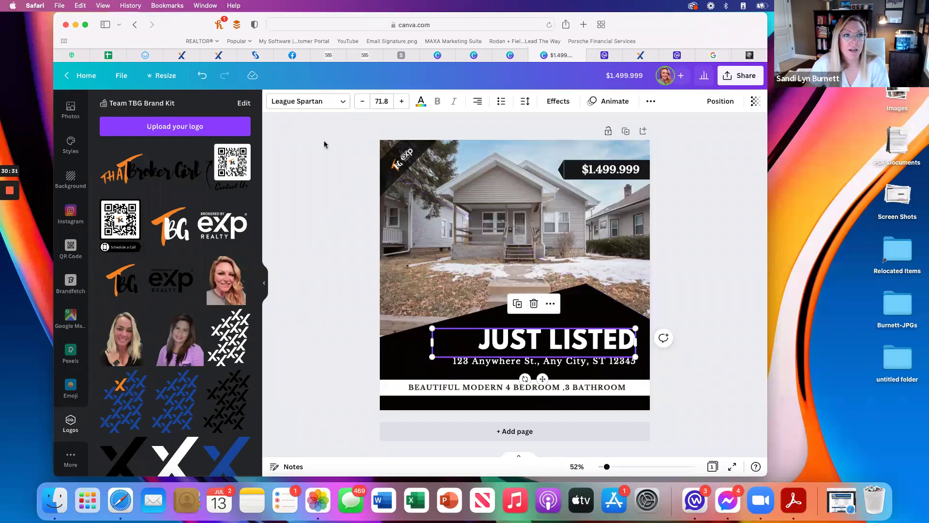
{"action": "left_click", "coordinate": [345, 101]}
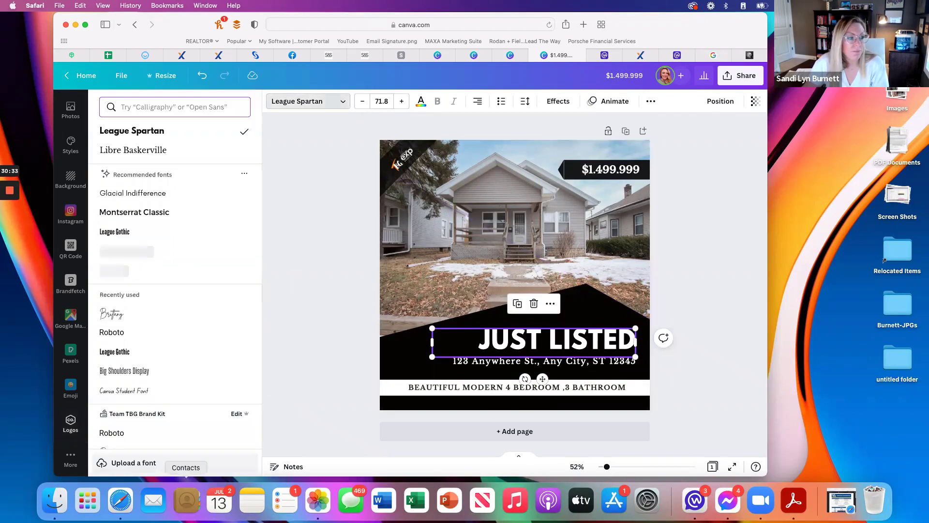
{"action": "left_click", "coordinate": [121, 432]}
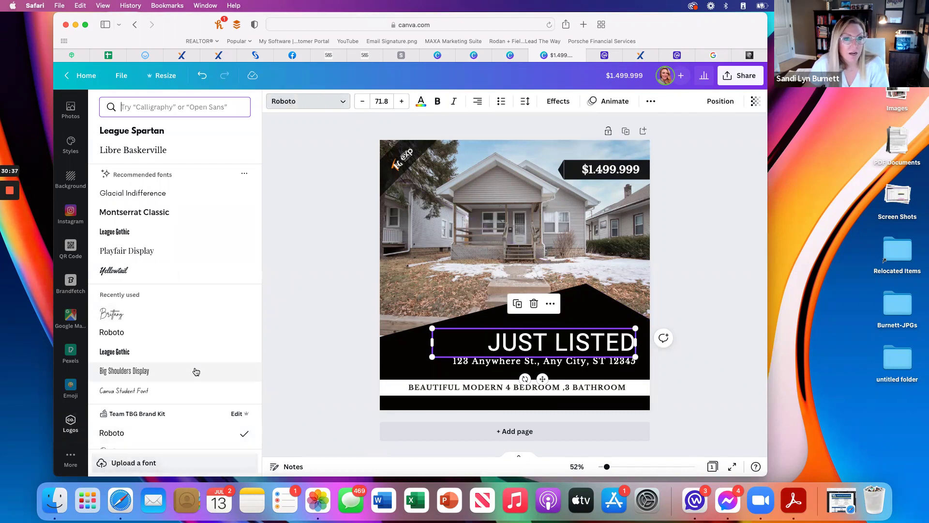
- Try the Brittany brand font on the price text and settle on Roboto
{"action": "left_click", "coordinate": [608, 169]}
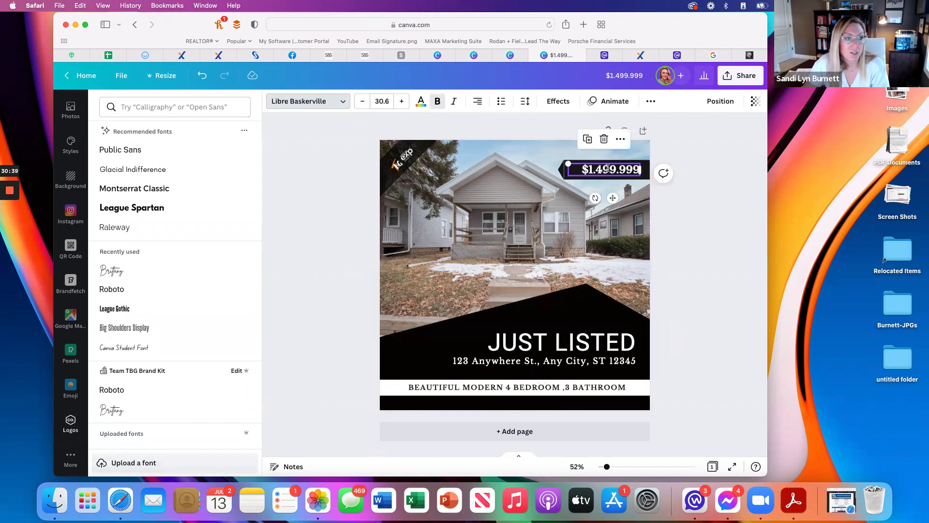
{"action": "left_click", "coordinate": [104, 411]}
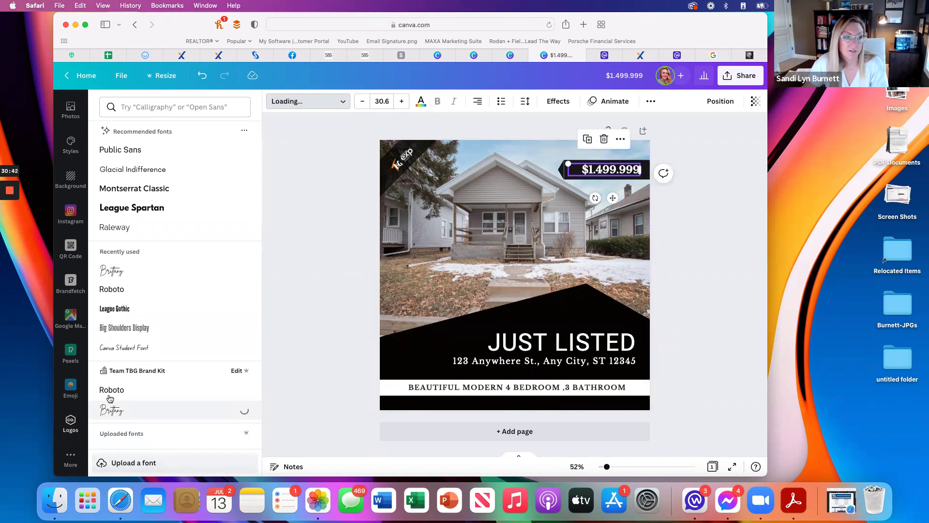
{"action": "left_click", "coordinate": [114, 391]}
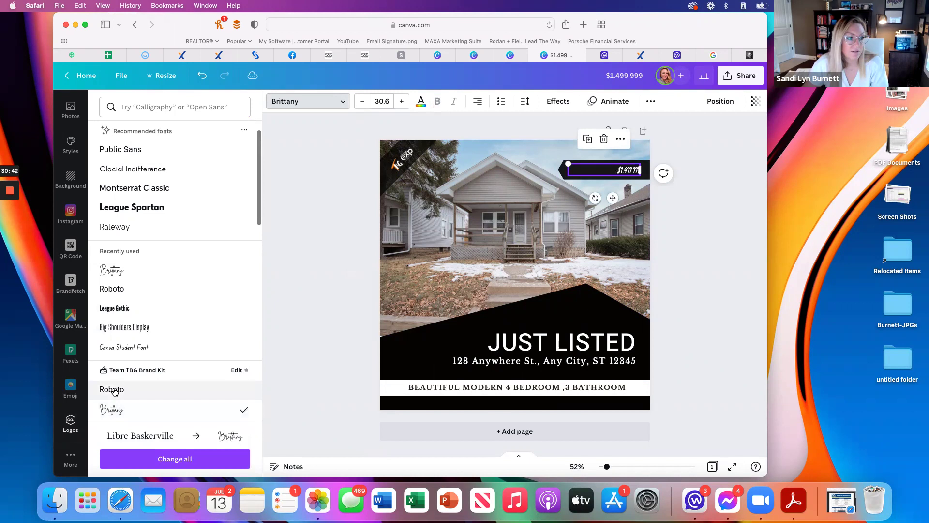
- Try the Brittany brand font on the JUST LISTED heading and switch it back to Roboto
{"action": "left_click", "coordinate": [559, 377]}
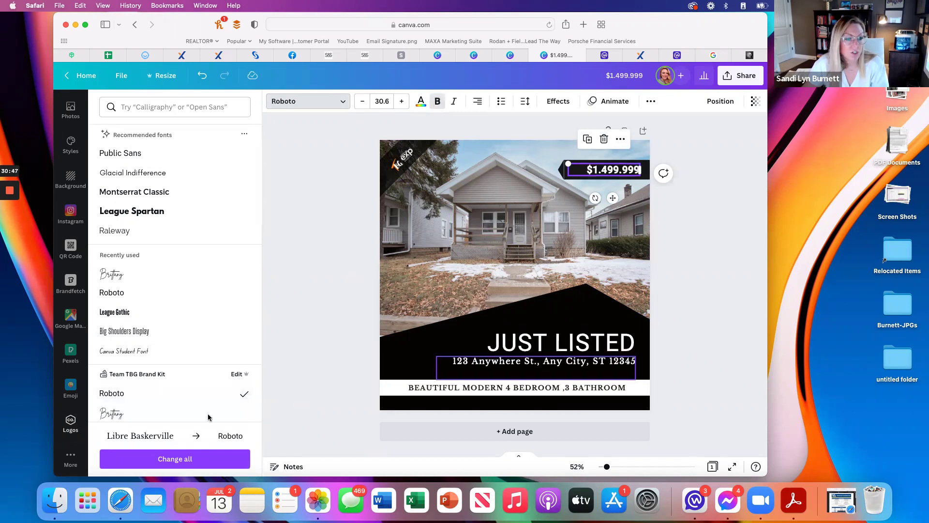
{"action": "left_click", "coordinate": [561, 342]}
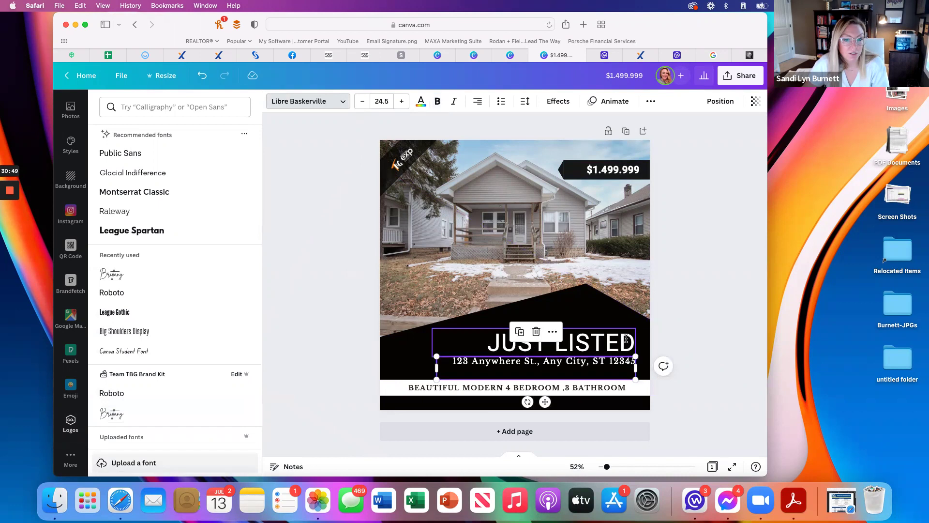
{"action": "left_click", "coordinate": [111, 414]}
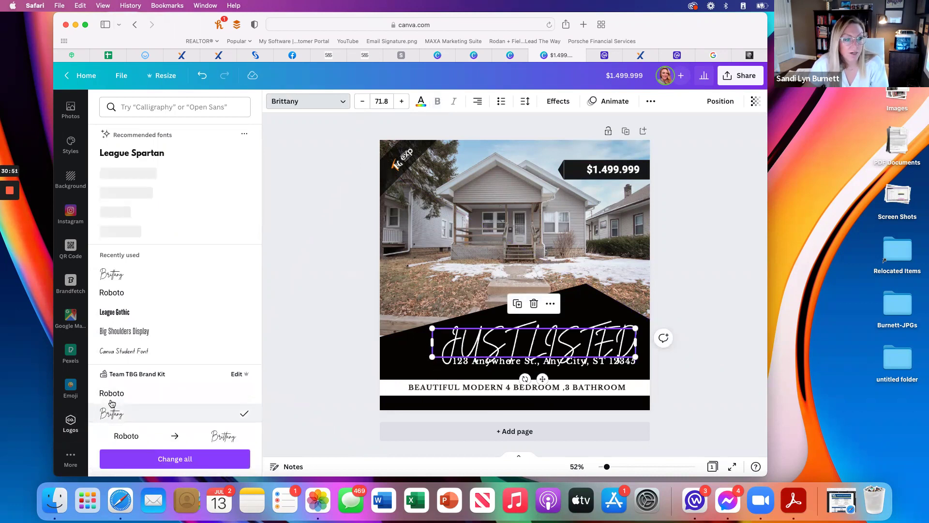
{"action": "left_click", "coordinate": [114, 394]}
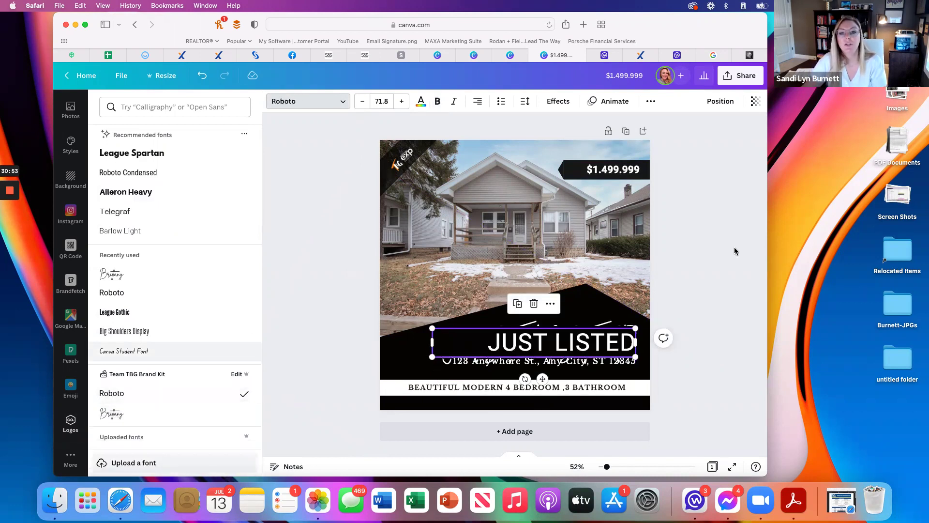
{"action": "left_click", "coordinate": [710, 271]}
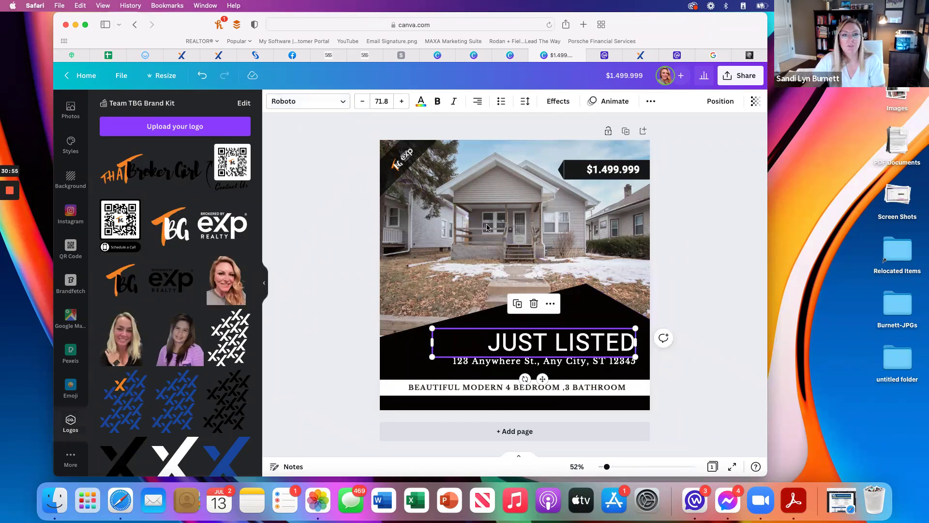
{"action": "left_click", "coordinate": [487, 227]}
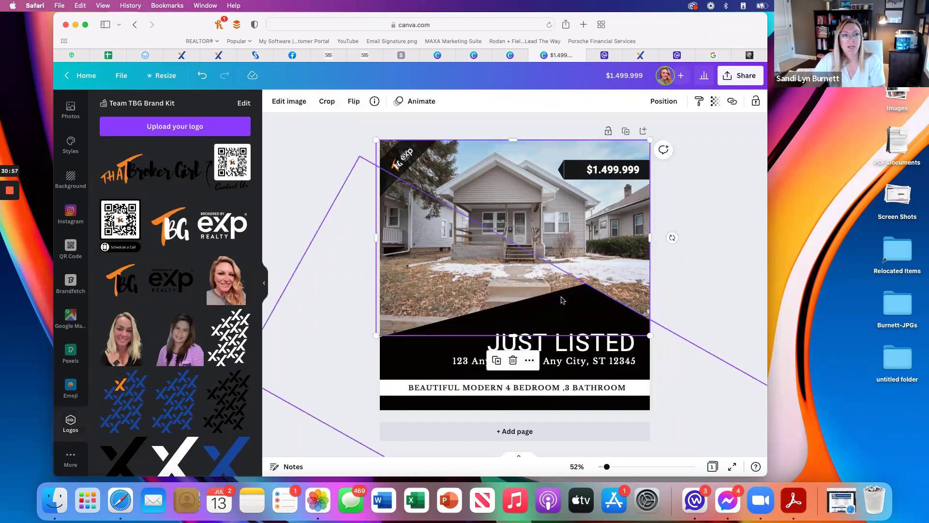
{"action": "left_click", "coordinate": [562, 300]}
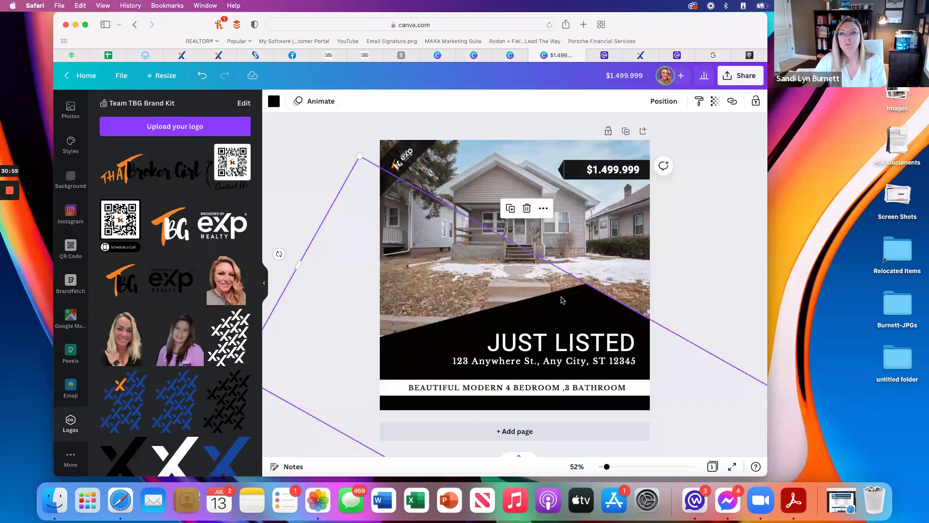
{"action": "scroll", "coordinate": [713, 243], "scroll_direction": "right", "scroll_amount": 1}
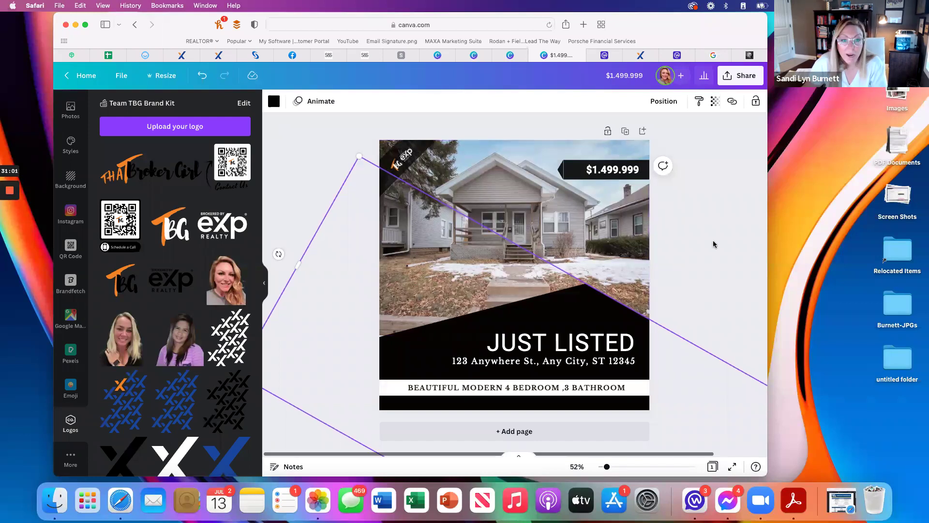
{"action": "left_click", "coordinate": [713, 243]}
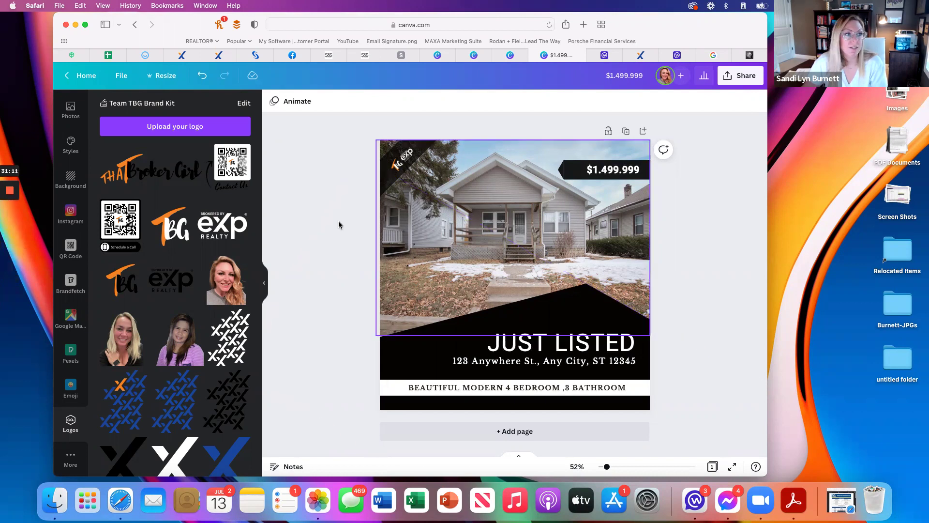
- Add the uploaded empty-room photo, shrink it, and place it beside the JUST LISTED heading, directly above the white strip
{"action": "scroll", "coordinate": [71, 218], "scroll_direction": "up", "scroll_amount": 5}
{"action": "left_click", "coordinate": [71, 176]}
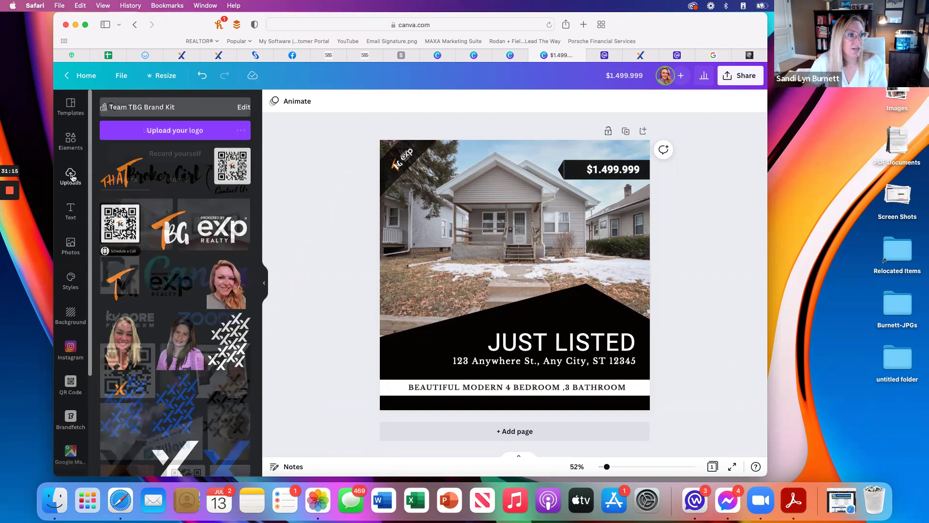
{"action": "left_click", "coordinate": [192, 236]}
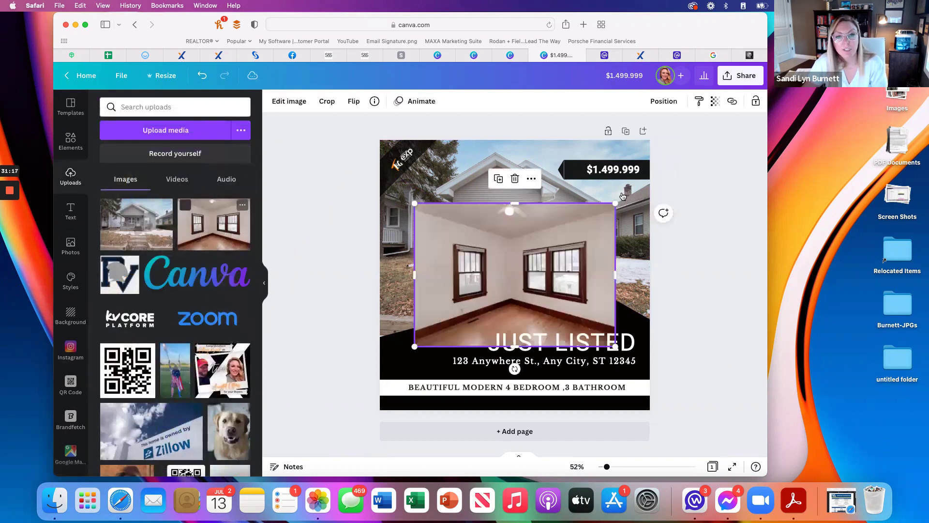
{"action": "left_click_drag", "start_coordinate": [615, 202], "coordinate": [426, 335]}
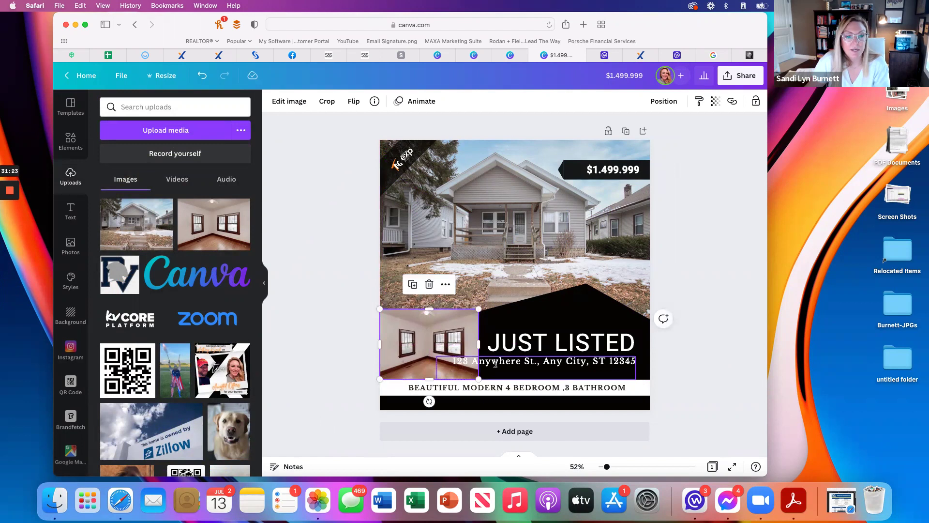
- Shift the address text clear of the room photo and narrow its box so it wraps onto two lines
{"action": "left_click", "coordinate": [450, 364]}
{"action": "left_click_drag", "start_coordinate": [438, 368], "coordinate": [482, 362]}
{"action": "left_click", "coordinate": [715, 293]}
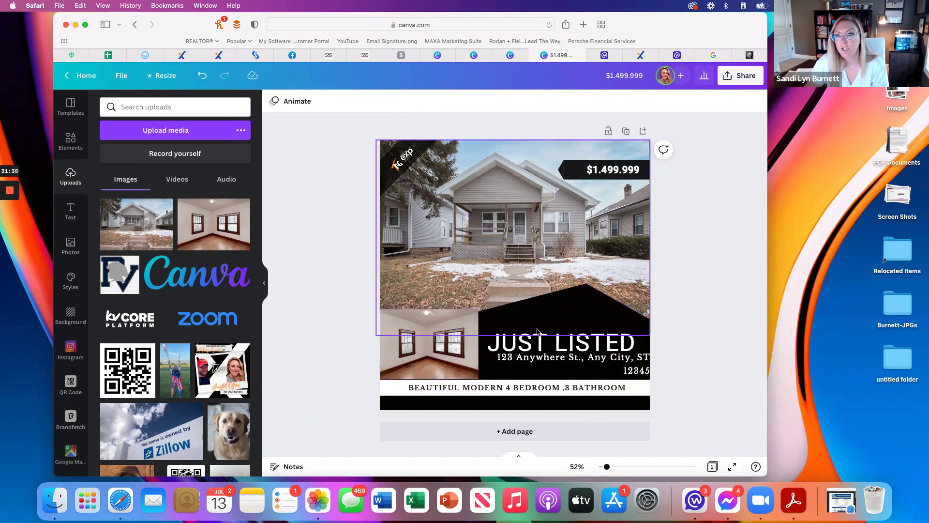
- Examine the design's download settings and available file types, leaving PNG selected
{"action": "left_click", "coordinate": [734, 79]}
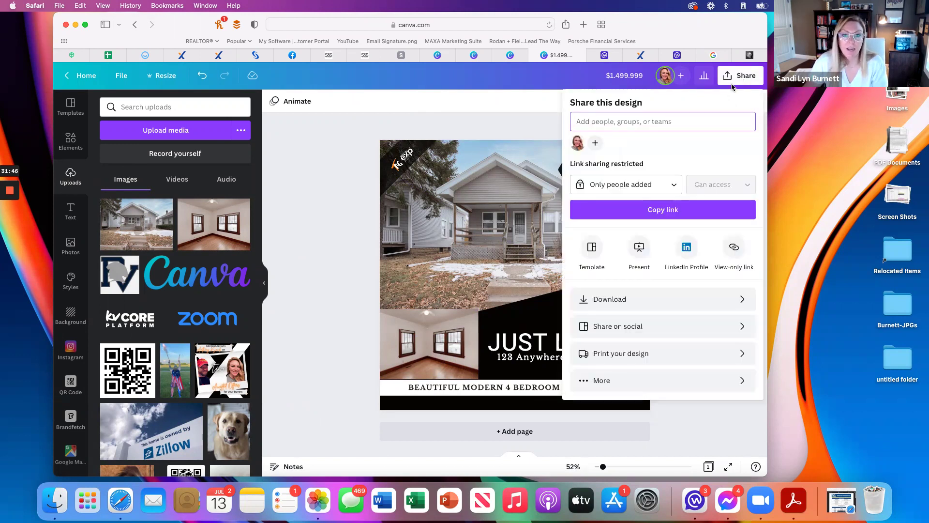
{"action": "left_click", "coordinate": [654, 300]}
{"action": "left_click", "coordinate": [702, 144]}
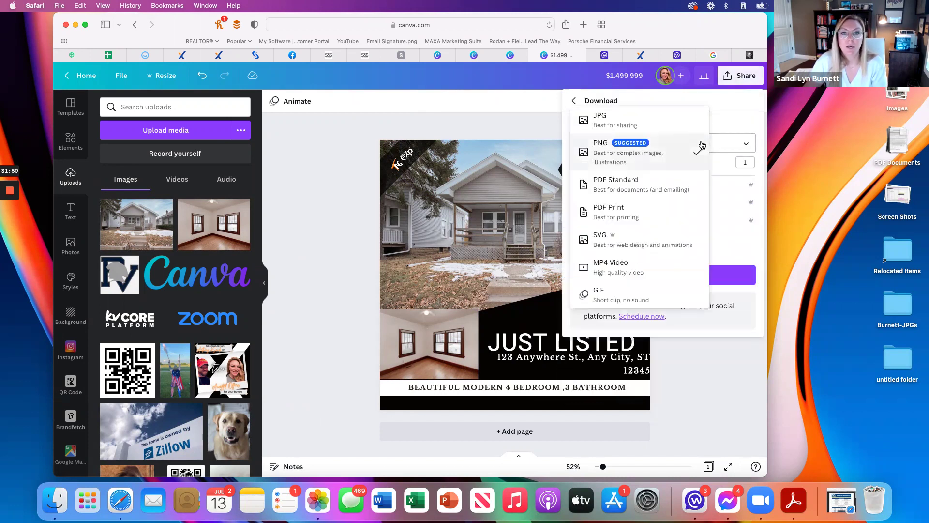
{"action": "left_click", "coordinate": [733, 102]}
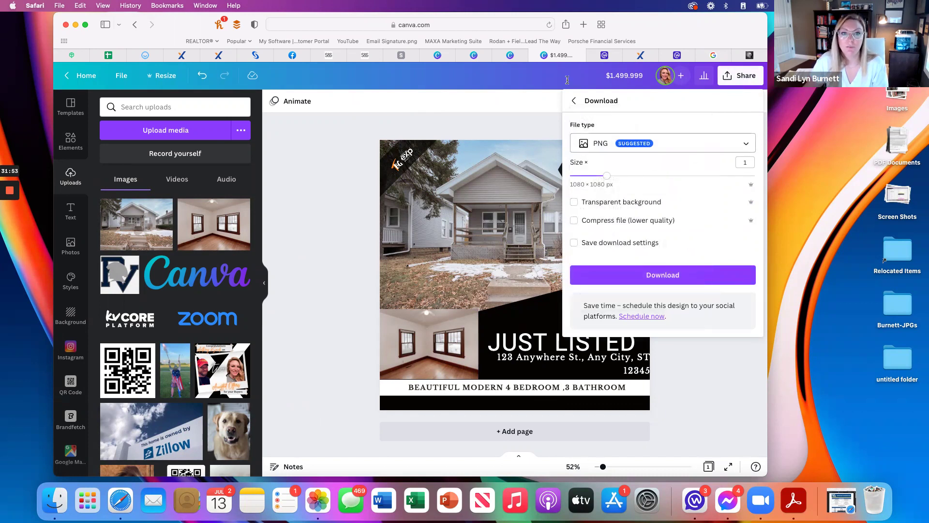
- Review the social media sharing destinations, open the LinkedIn Profile post form, and return to the sharing options
{"action": "left_click", "coordinate": [740, 77]}
{"action": "left_click", "coordinate": [740, 76]}
{"action": "left_click", "coordinate": [740, 76]}
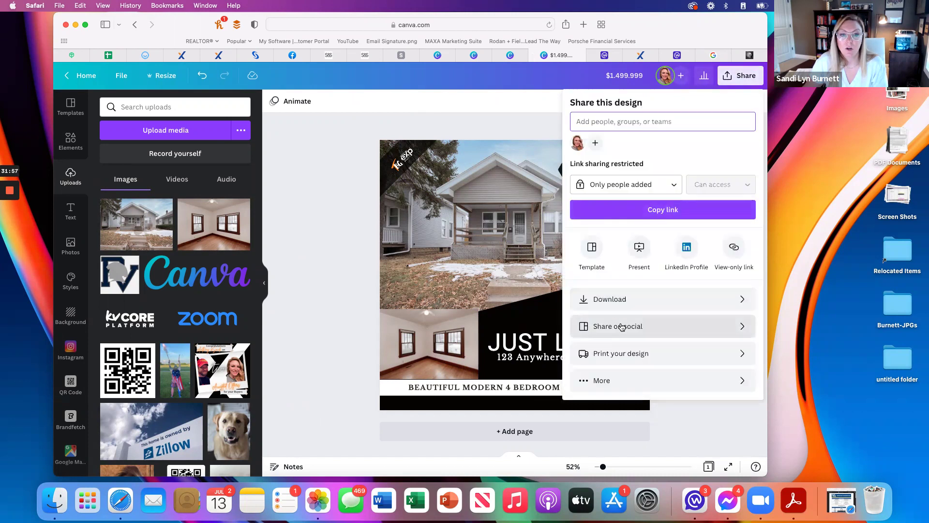
{"action": "left_click", "coordinate": [638, 331]}
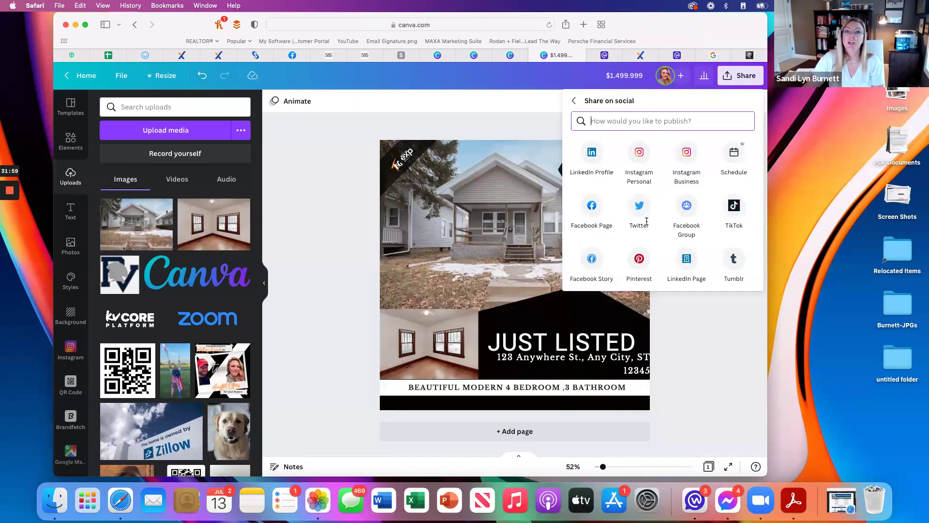
{"action": "left_click", "coordinate": [591, 154]}
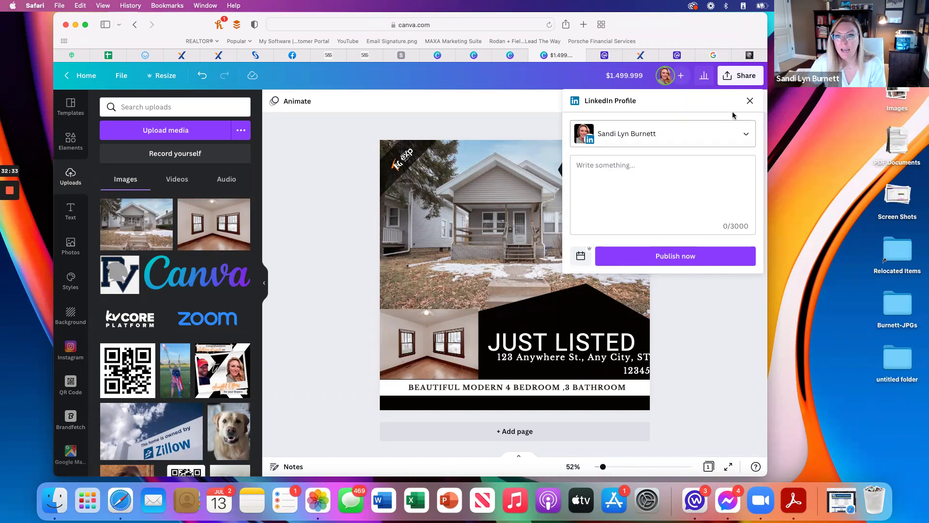
{"action": "left_click", "coordinate": [741, 76]}
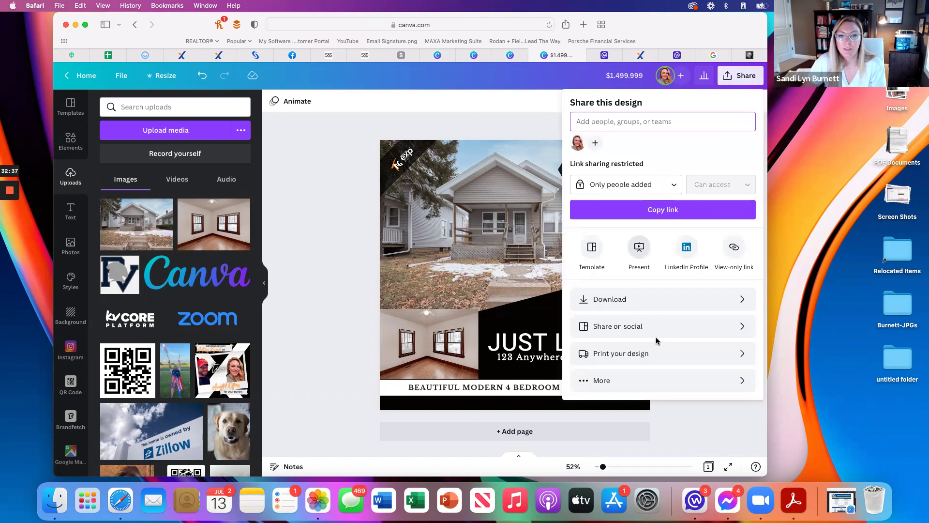
- Review the Instagram Business post form and its connected accounts, and return to the sharing options
{"action": "left_click", "coordinate": [654, 331]}
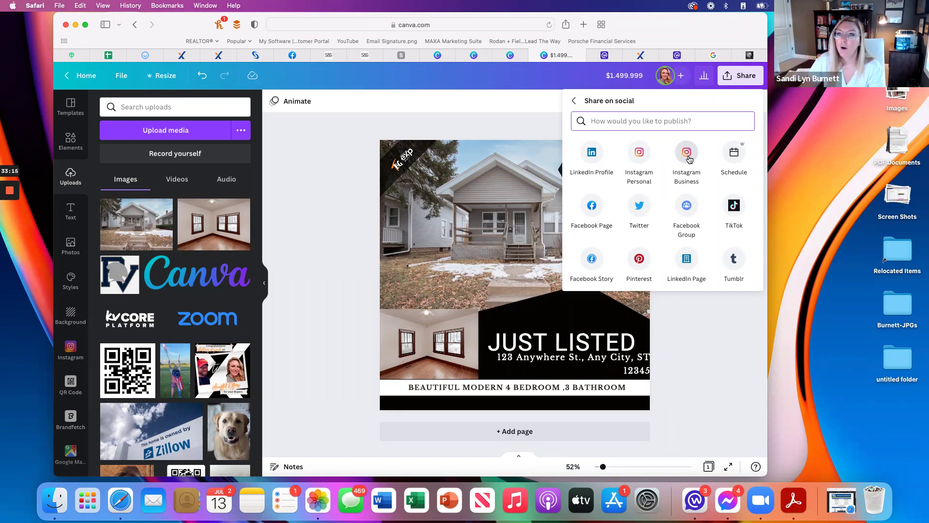
{"action": "left_click", "coordinate": [688, 154]}
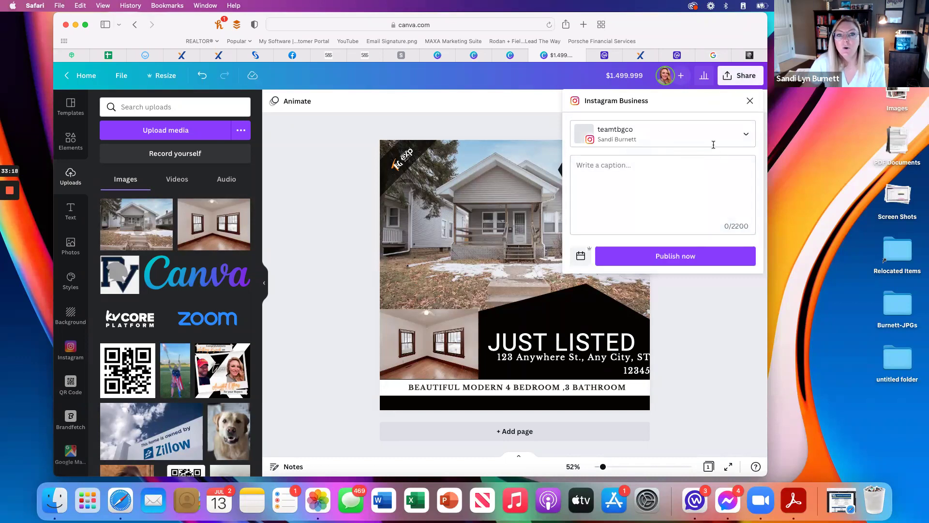
{"action": "left_click", "coordinate": [746, 136]}
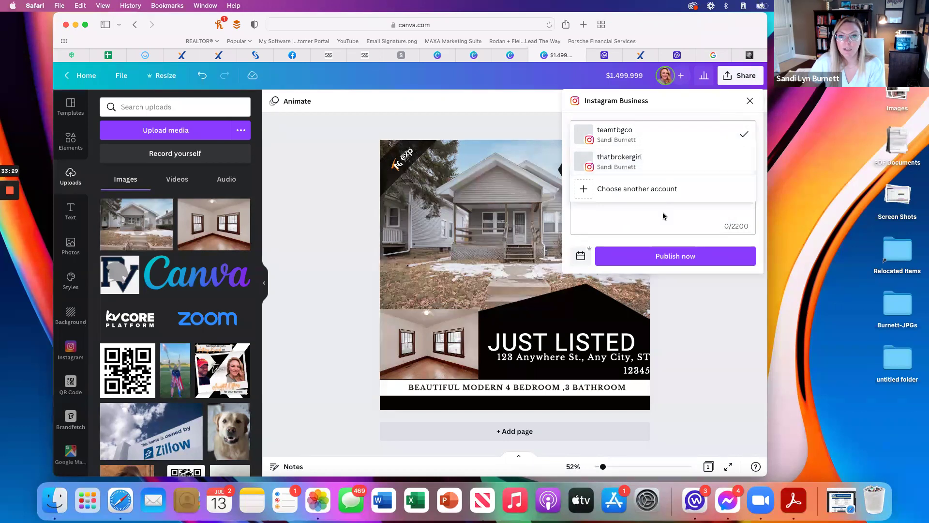
{"action": "left_click", "coordinate": [750, 102]}
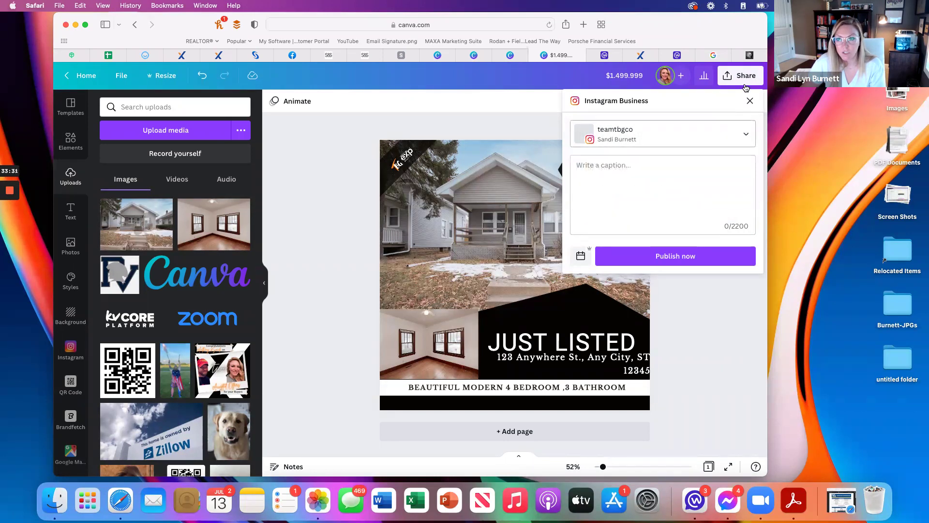
{"action": "left_click", "coordinate": [739, 79]}
{"action": "left_click", "coordinate": [721, 78]}
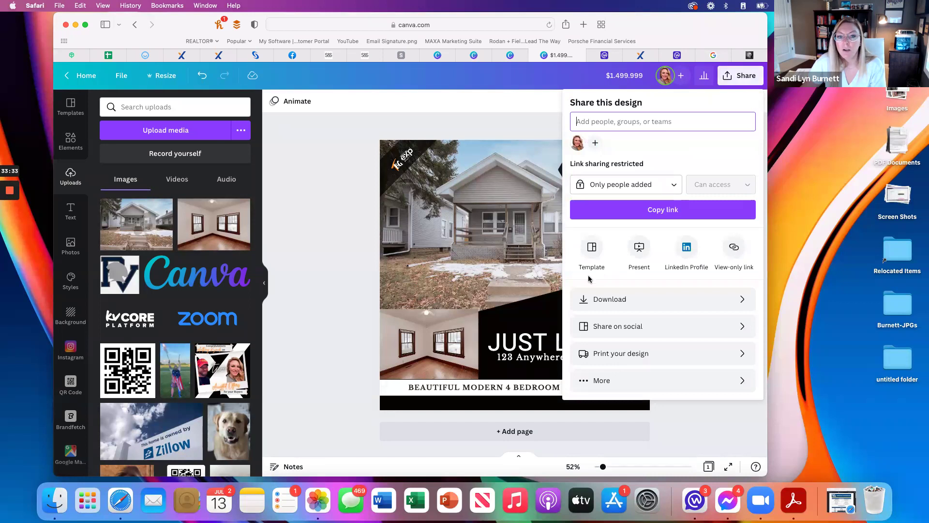
- Examine the Instagram Personal sharing option for posting through the mobile app, and return to the sharing options
{"action": "left_click", "coordinate": [663, 326]}
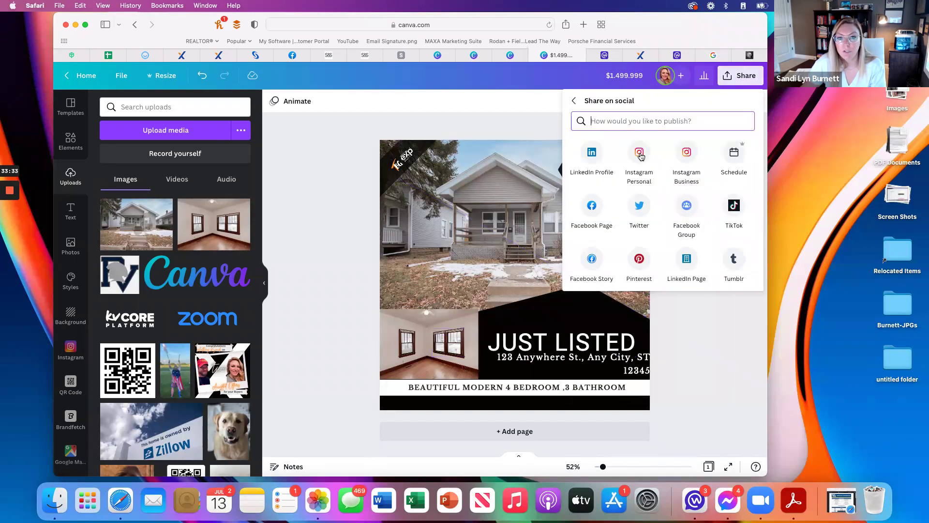
{"action": "left_click", "coordinate": [639, 154]}
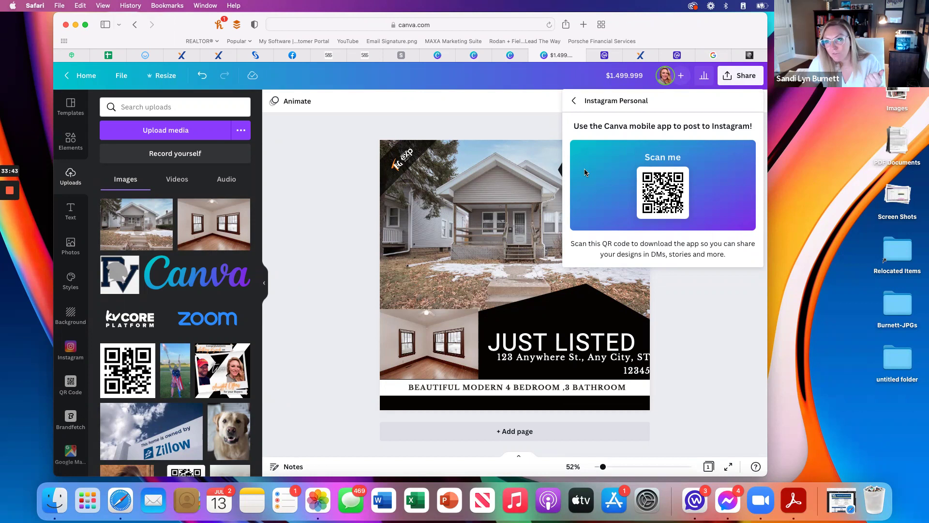
{"action": "left_click", "coordinate": [736, 84]}
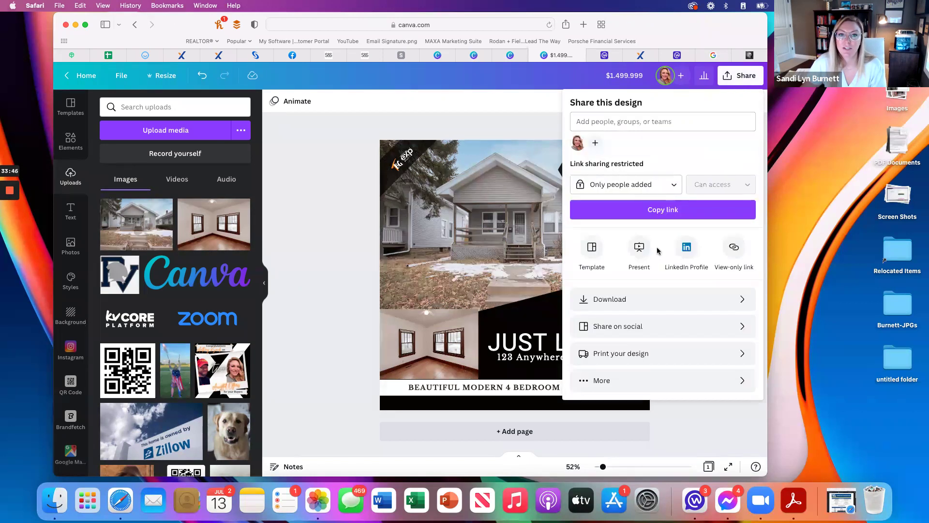
- Review the LinkedIn Page post form among the social destinations, and return to the sharing options
{"action": "left_click", "coordinate": [642, 334]}
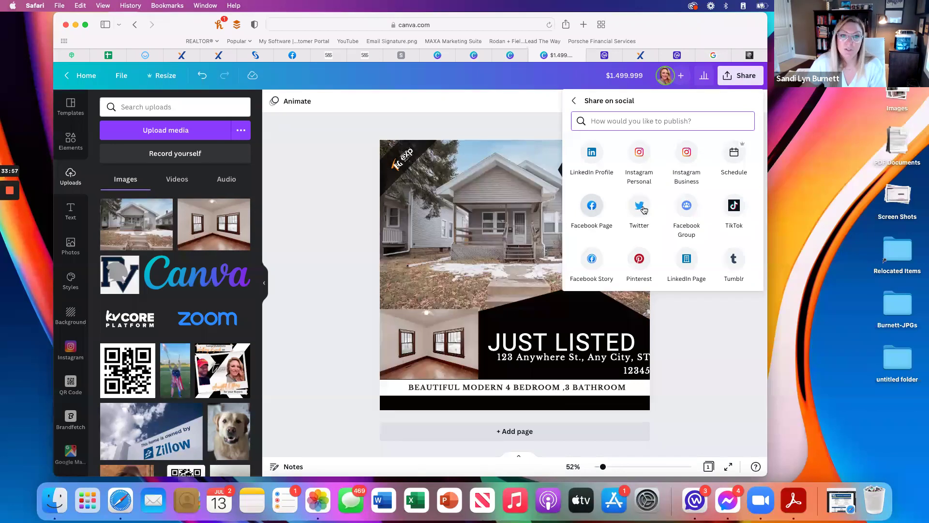
{"action": "left_click", "coordinate": [688, 261]}
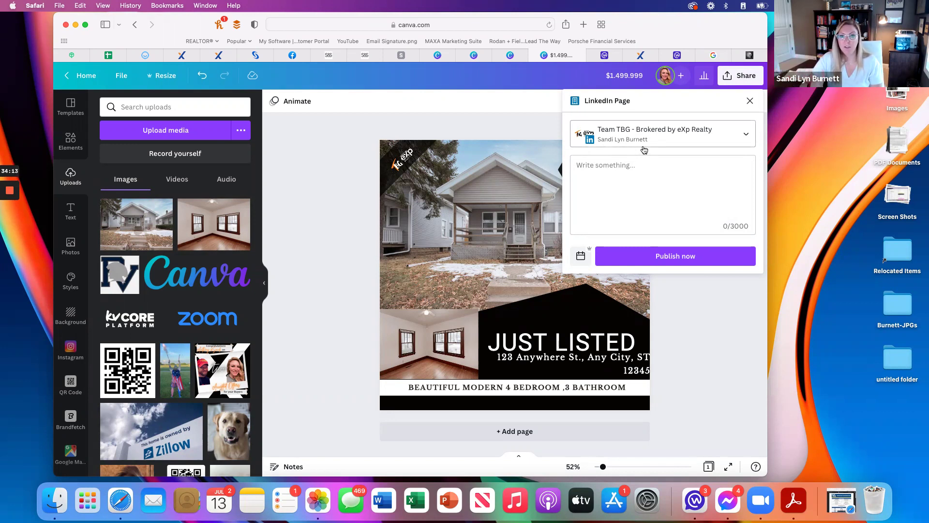
{"action": "left_click", "coordinate": [750, 101]}
{"action": "left_click", "coordinate": [737, 79]}
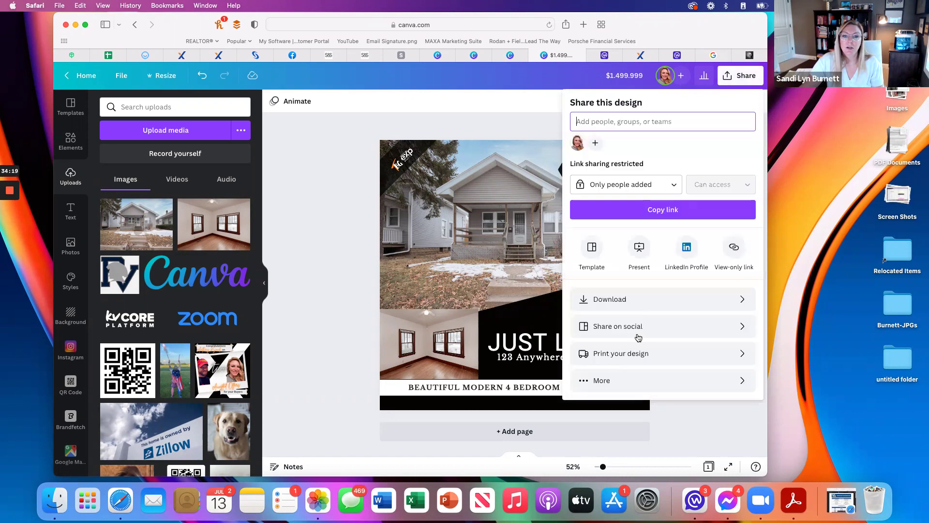
- Review the Facebook Group post form and close it without publishing
{"action": "left_click", "coordinate": [638, 332]}
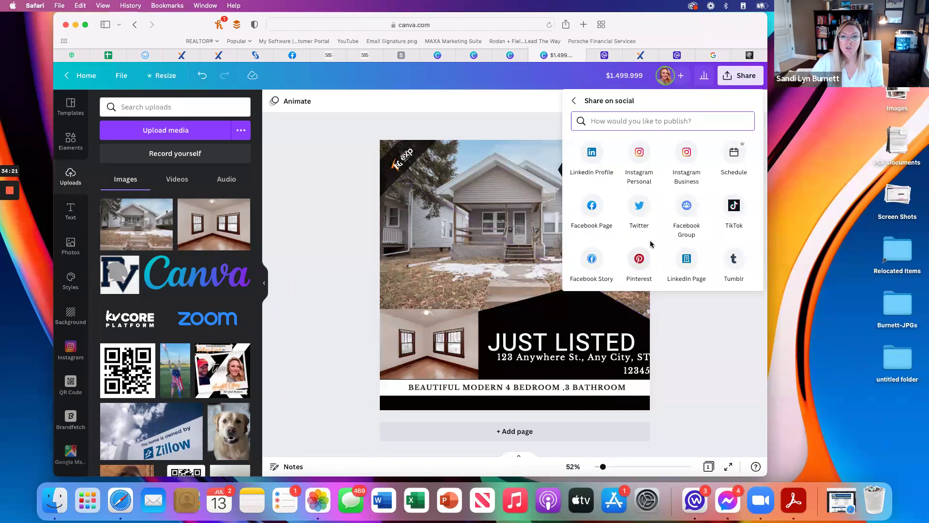
{"action": "left_click", "coordinate": [687, 208]}
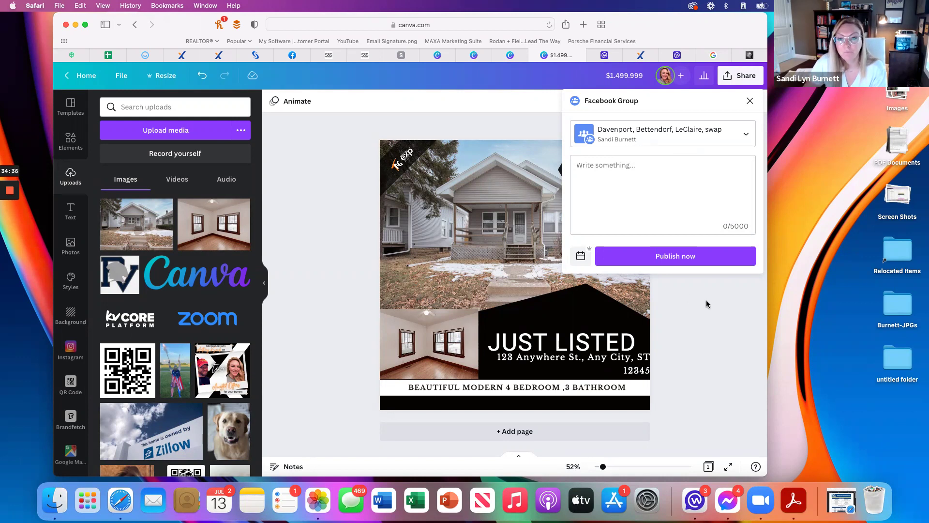
{"action": "key", "text": "Escape"}
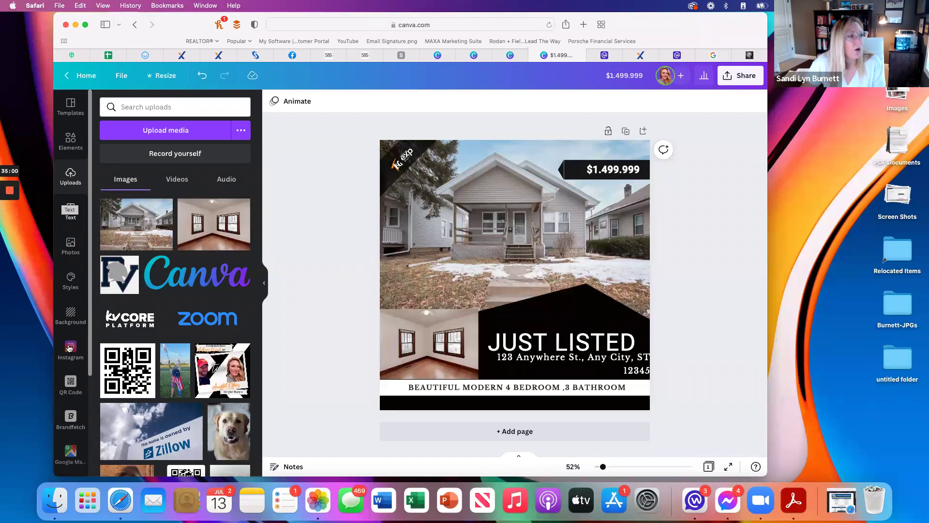
- Examine the connected Instagram images and the QR Code generator available for the design
{"action": "scroll", "coordinate": [70, 218], "scroll_direction": "down", "scroll_amount": 3}
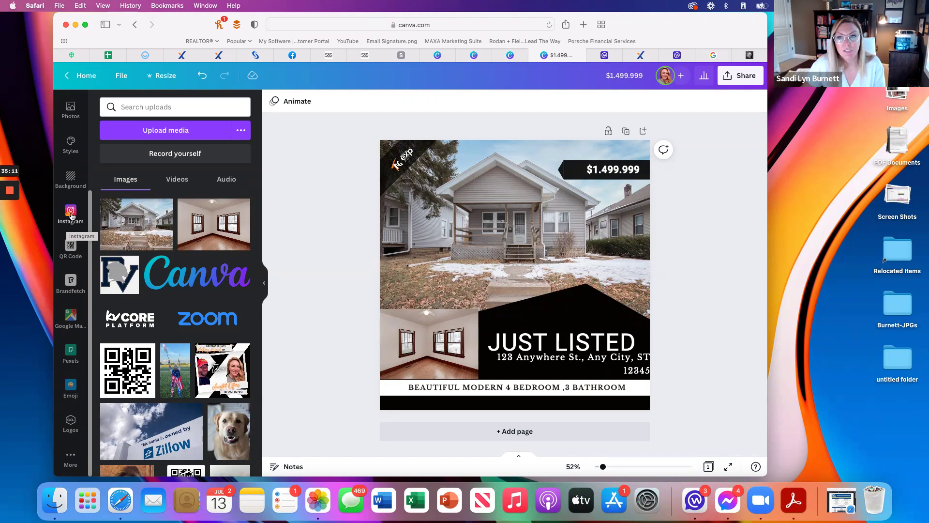
{"action": "left_click", "coordinate": [70, 213]}
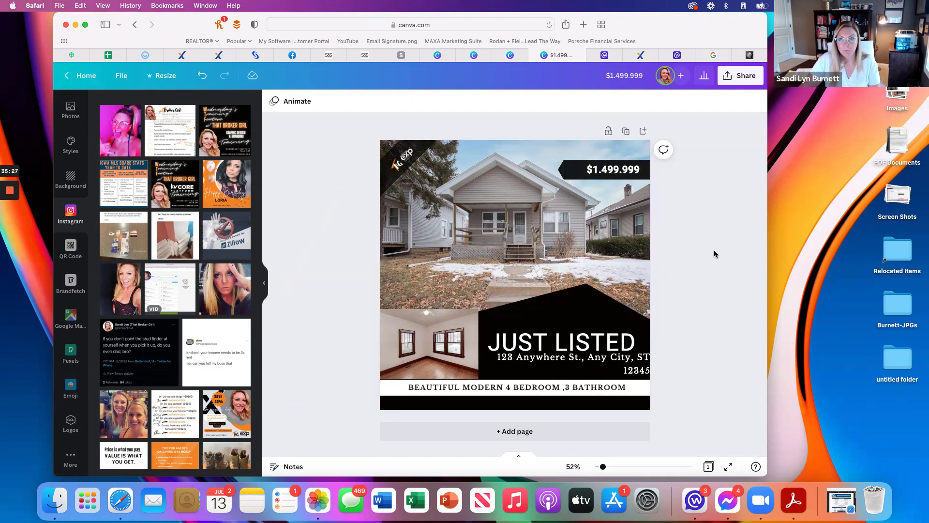
{"action": "left_click", "coordinate": [70, 248]}
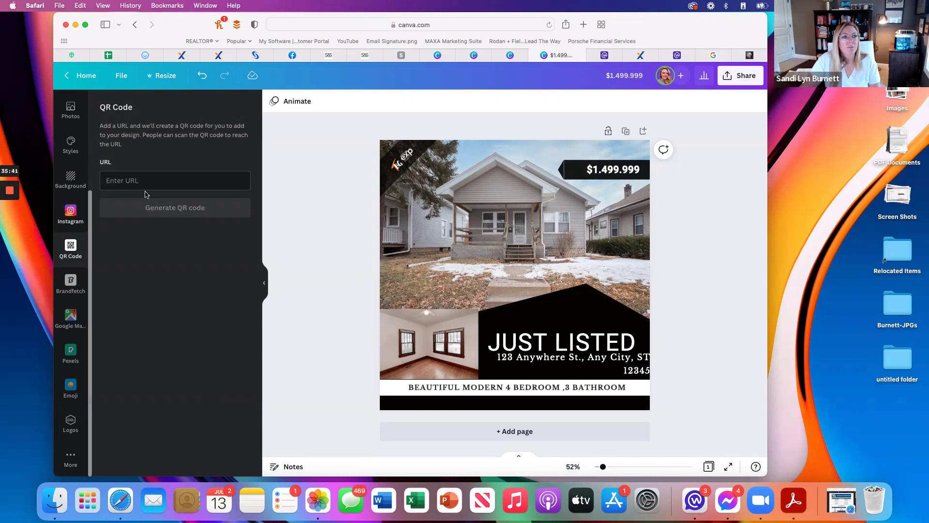
- Search Brandfetch for Canva logos
{"action": "left_click", "coordinate": [69, 284]}
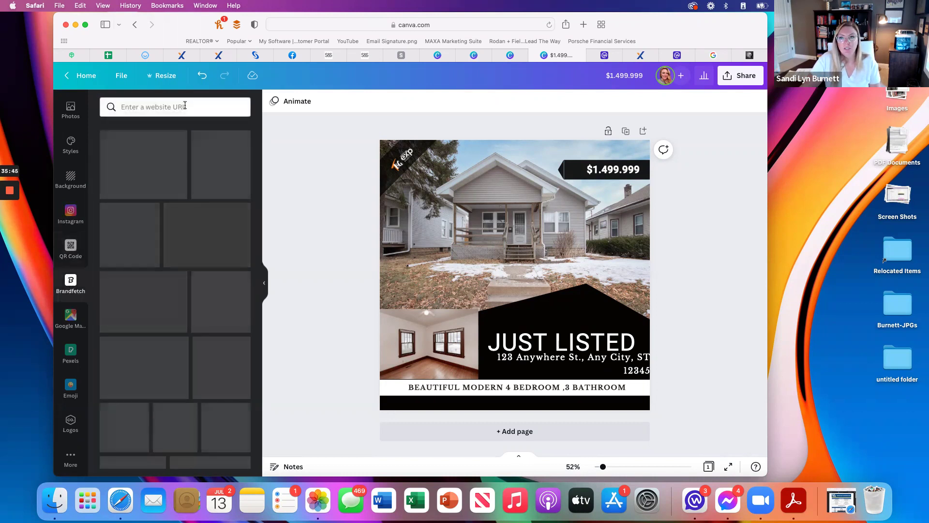
{"action": "left_click", "coordinate": [138, 106]}
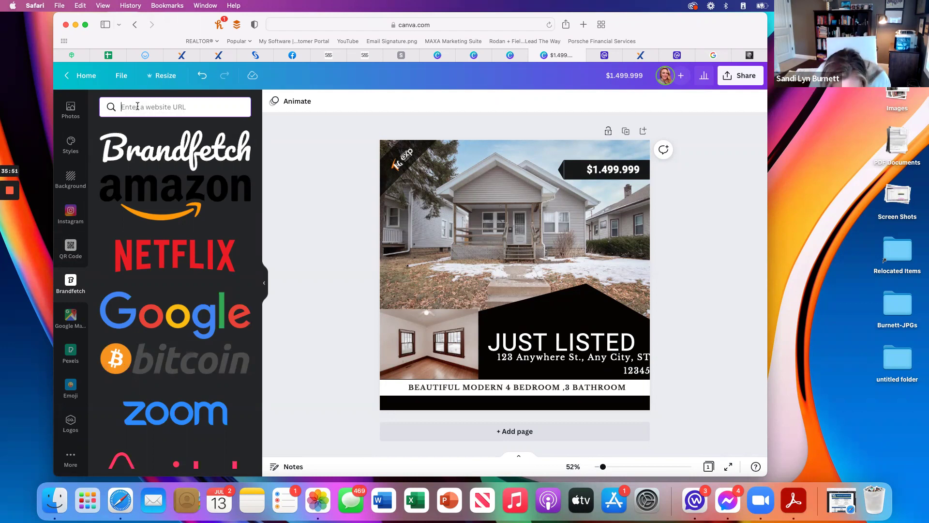
{"action": "type", "text": "Canva"}
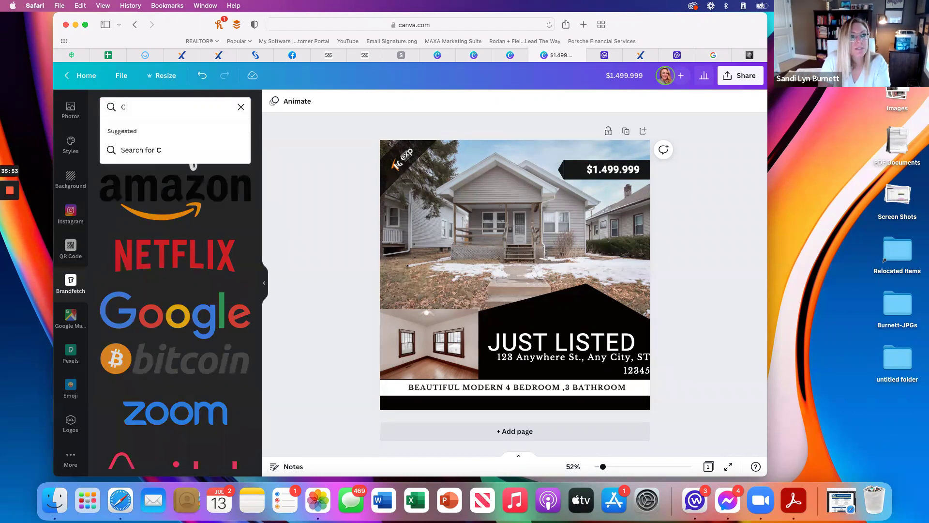
{"action": "key", "text": "Return"}
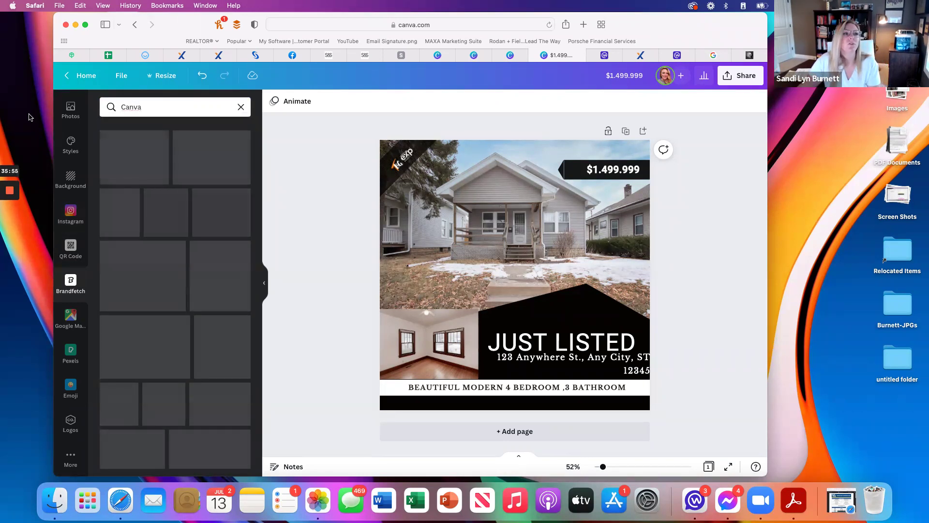
- Try placing the Canva wordmark logo over the house photo, and delete it from the design
{"action": "left_click", "coordinate": [209, 156]}
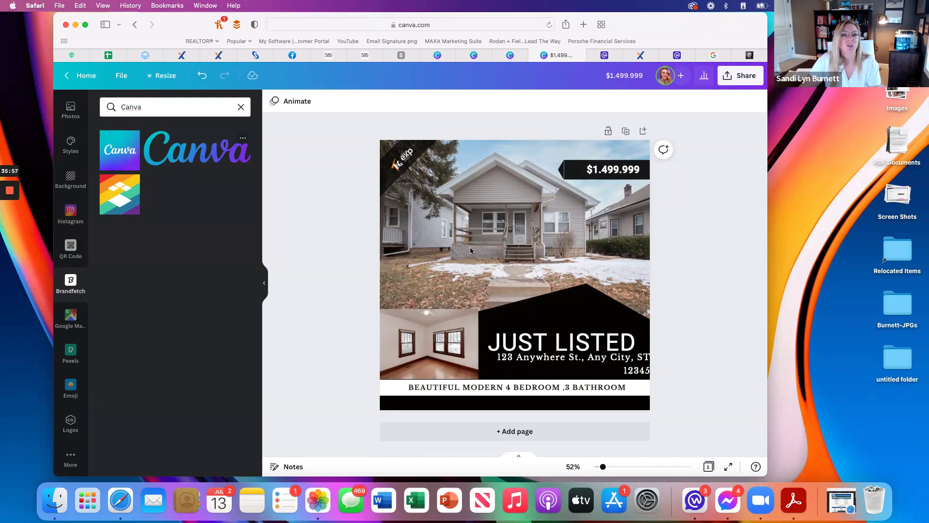
{"action": "left_click_drag", "start_coordinate": [479, 251], "coordinate": [421, 184]}
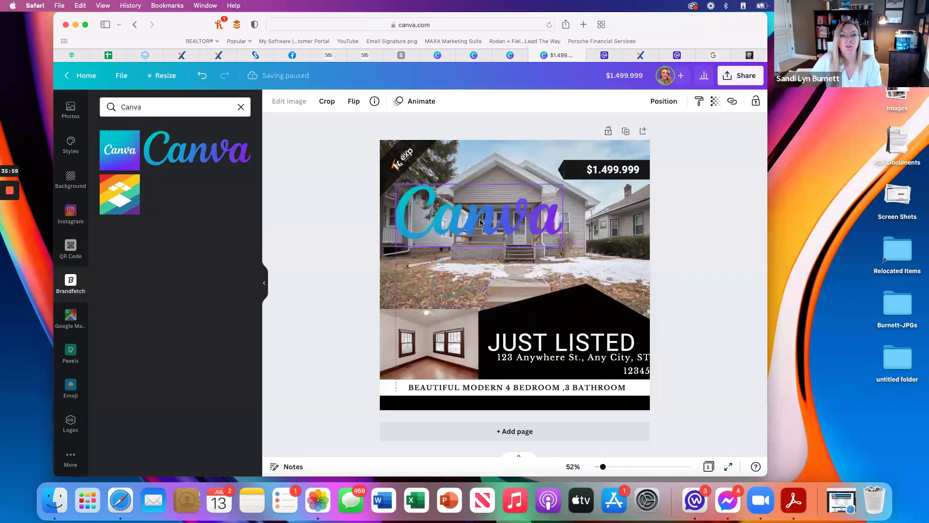
{"action": "key", "text": "BackSpace"}
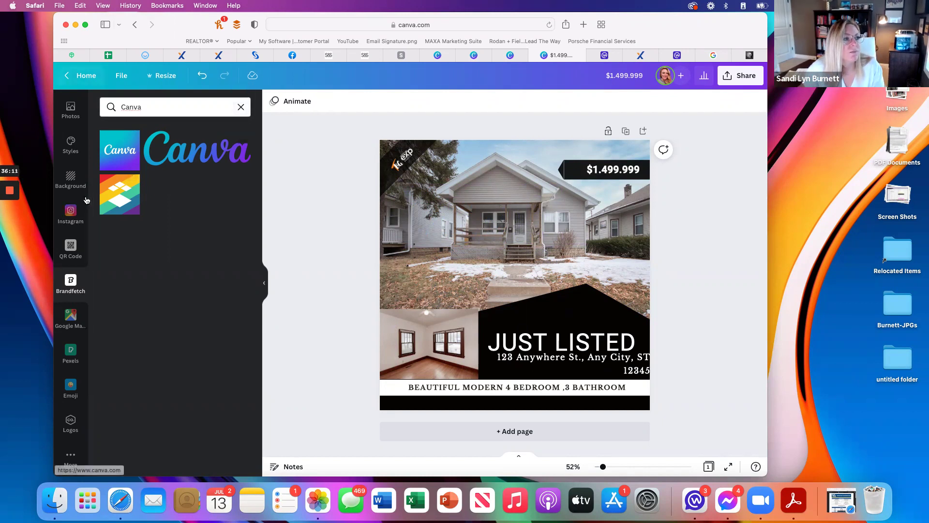
- Clear the Brandfetch search and browse its featured brand logos
{"action": "left_click", "coordinate": [241, 107]}
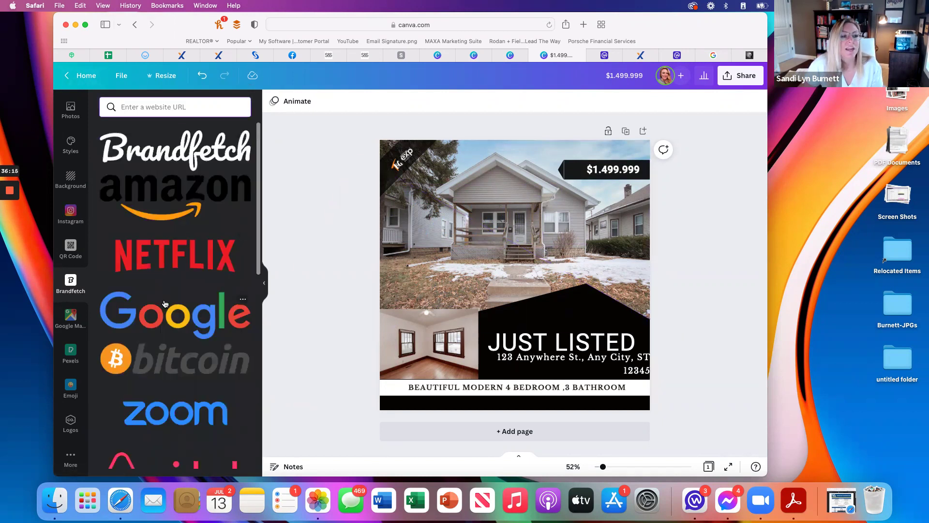
{"action": "scroll", "coordinate": [167, 302], "scroll_direction": "down", "scroll_amount": 8}
{"action": "scroll", "coordinate": [168, 294], "scroll_direction": "up", "scroll_amount": 5}
{"action": "scroll", "coordinate": [167, 295], "scroll_direction": "up", "scroll_amount": 3}
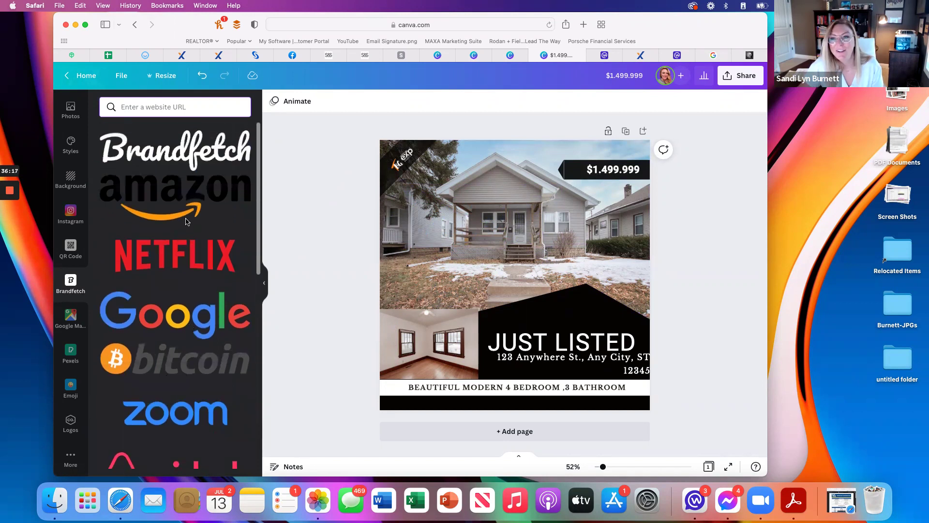
- Search Google Maps for the White House's street address and add its map to the design
{"action": "left_click", "coordinate": [70, 310]}
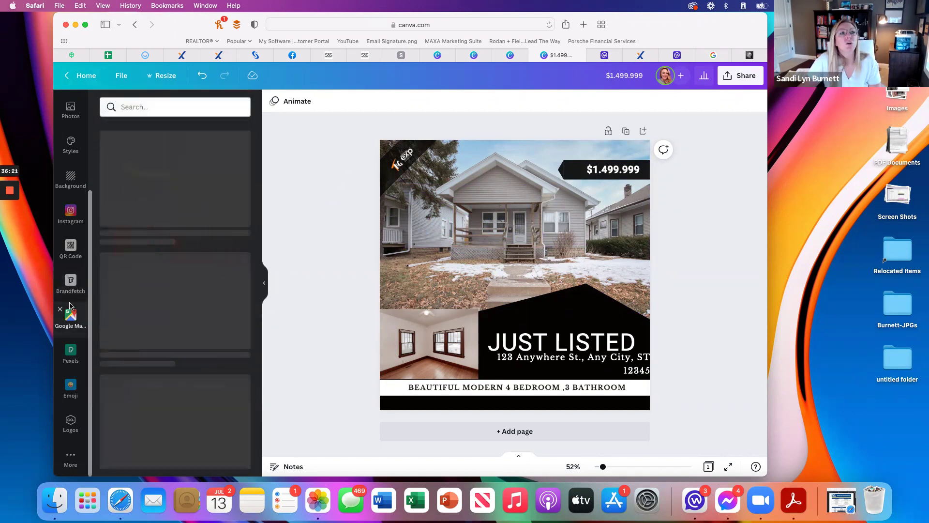
{"action": "left_click", "coordinate": [146, 114]}
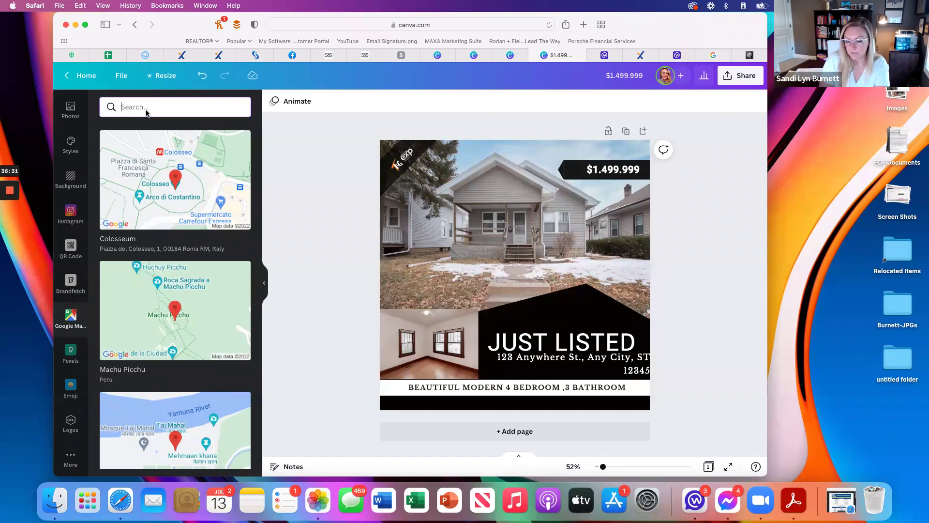
{"action": "type", "text": "1600 pennsylvania"}
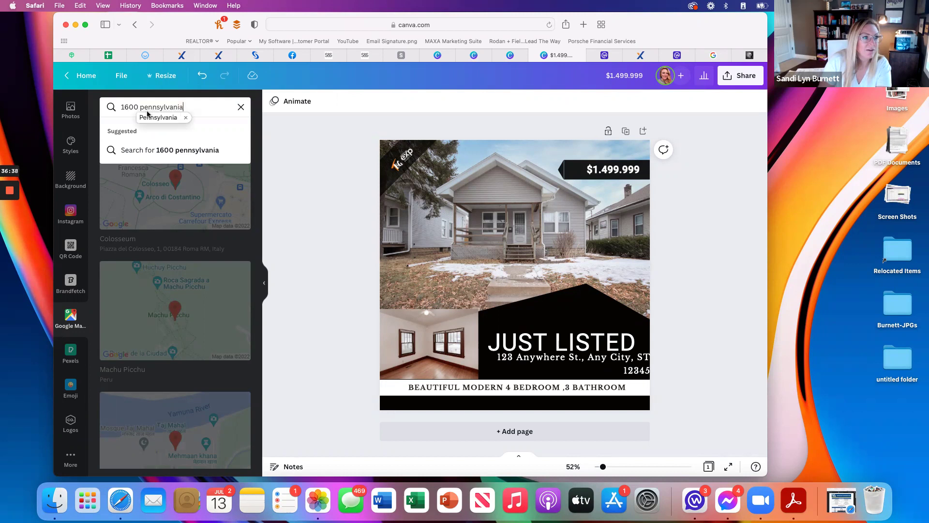
{"action": "left_click", "coordinate": [147, 119]}
{"action": "type", "text": "ave"}
{"action": "key", "text": "Return"}
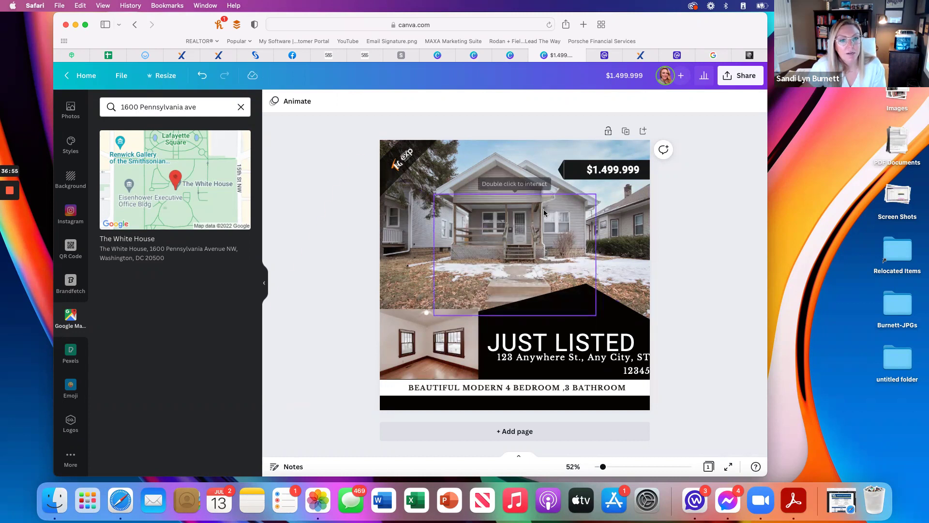
{"action": "double_click", "coordinate": [547, 227]}
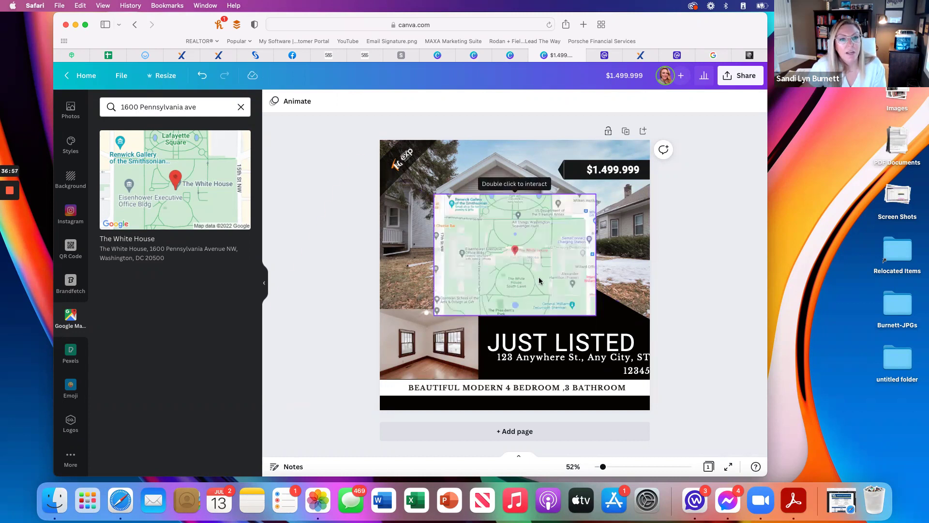
- Shrink the map and place it at the house photo's right edge, just above the black shape
{"action": "left_click", "coordinate": [591, 199]}
{"action": "left_click_drag", "start_coordinate": [592, 199], "coordinate": [617, 242]}
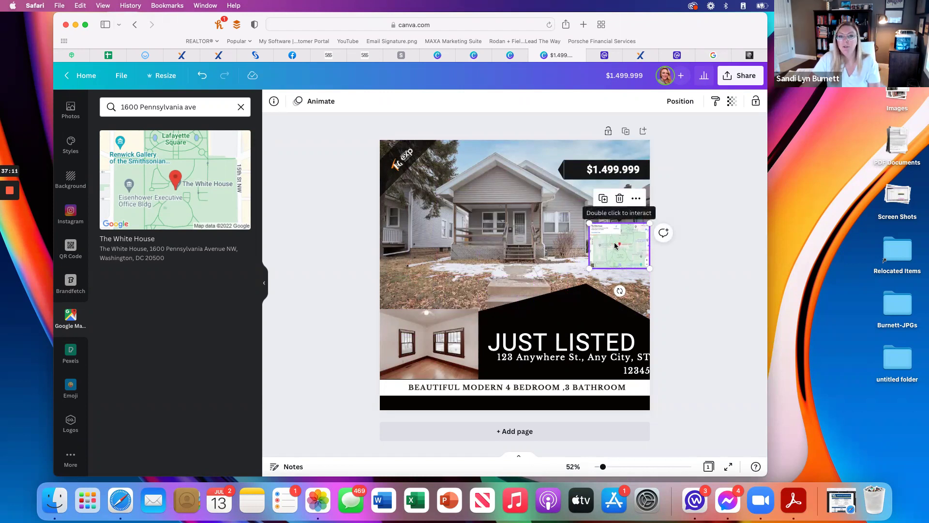
{"action": "mouse_move", "coordinate": [630, 260]}
{"action": "left_mouse_down"}
{"action": "mouse_move", "coordinate": [632, 271]}
{"action": "mouse_move", "coordinate": [637, 252]}
{"action": "left_mouse_up"}
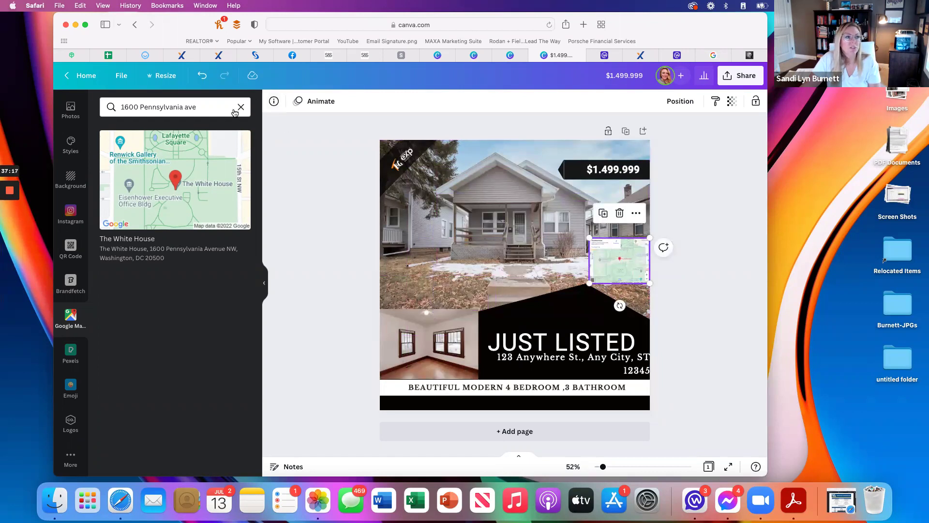
- Browse the free stock images available from Pexels
{"action": "left_click", "coordinate": [69, 355]}
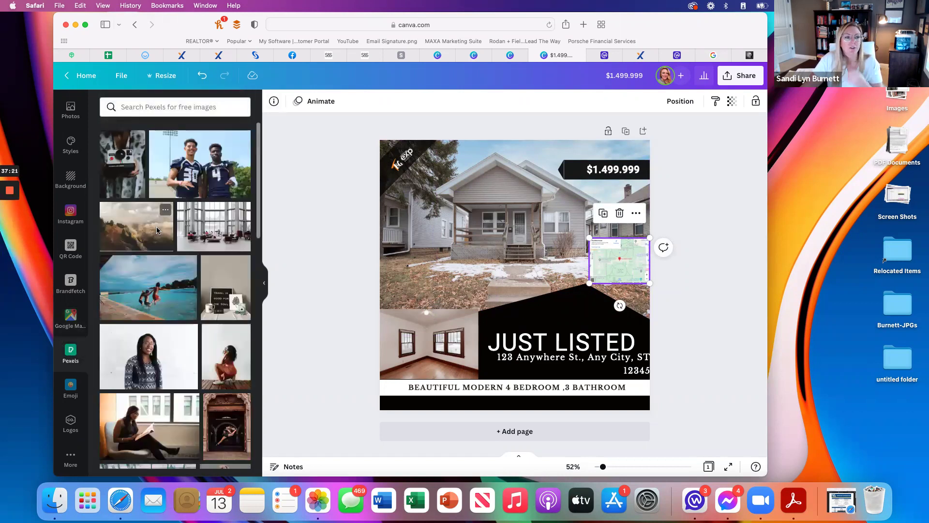
{"action": "scroll", "coordinate": [156, 230], "scroll_direction": "down", "scroll_amount": 10}
{"action": "scroll", "coordinate": [156, 229], "scroll_direction": "down", "scroll_amount": 10}
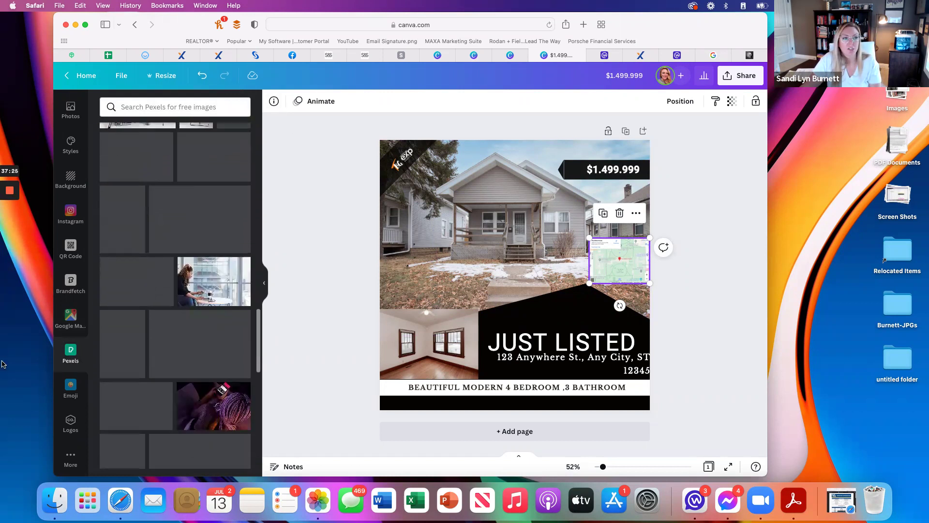
- Look over the available emoji graphics, then return to the Canva home page and view the recent designs
{"action": "left_click", "coordinate": [71, 388]}
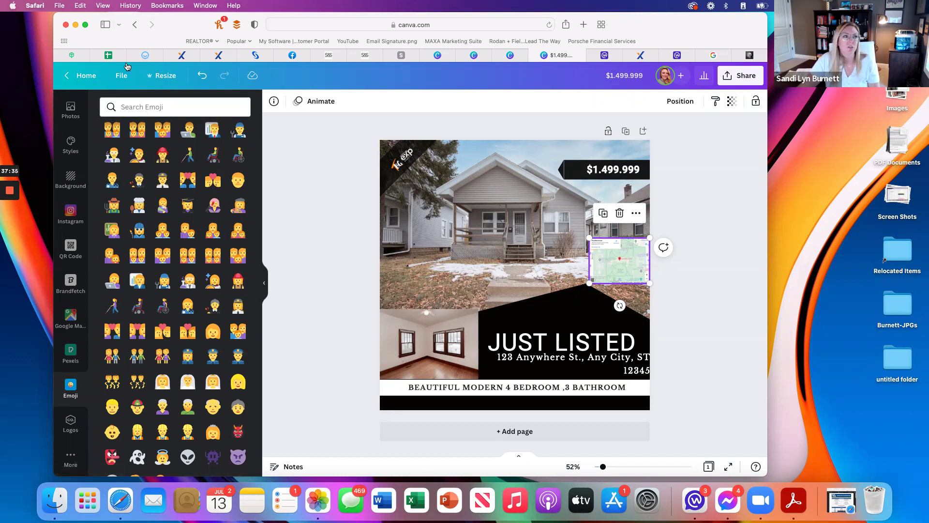
{"action": "left_click", "coordinate": [86, 76]}
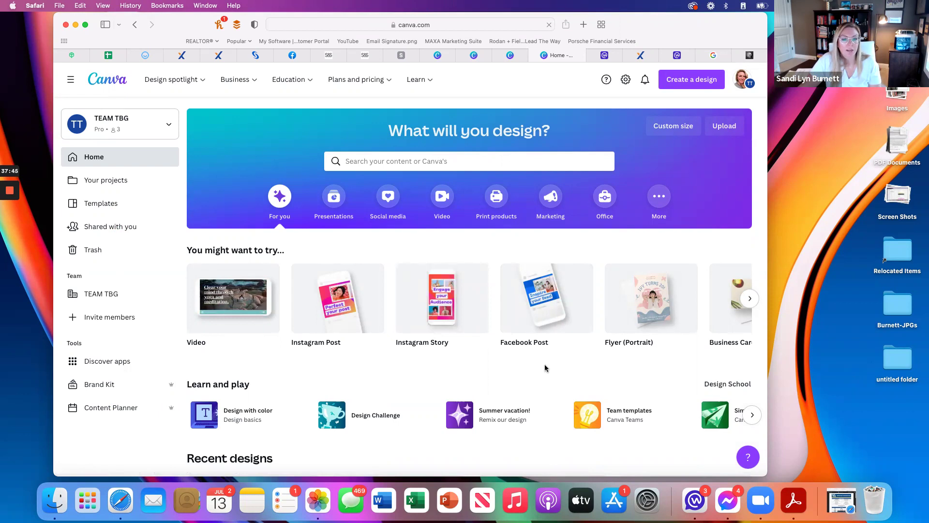
{"action": "scroll", "coordinate": [542, 370], "scroll_direction": "down", "scroll_amount": 5}
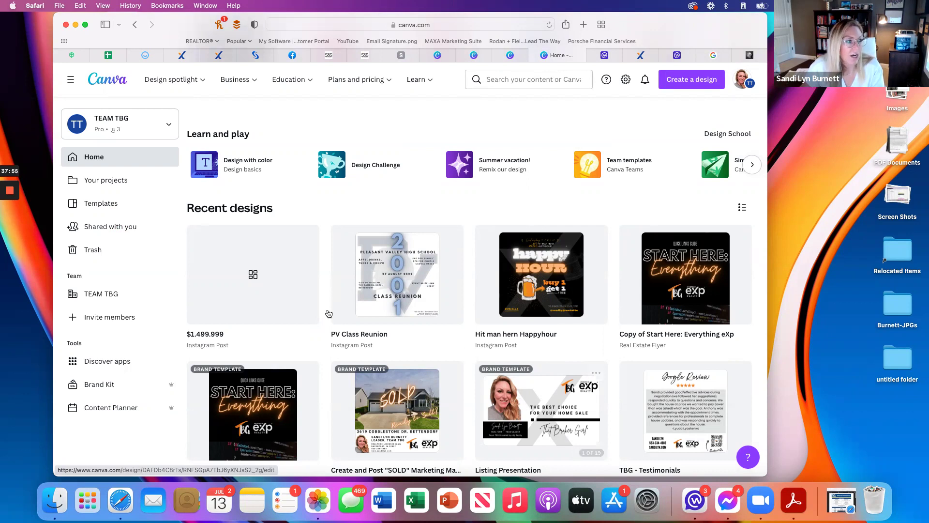
- Browse the folders and designs that have been shared with this account
{"action": "left_click", "coordinate": [121, 227]}
{"action": "scroll", "coordinate": [405, 255], "scroll_direction": "down", "scroll_amount": 5}
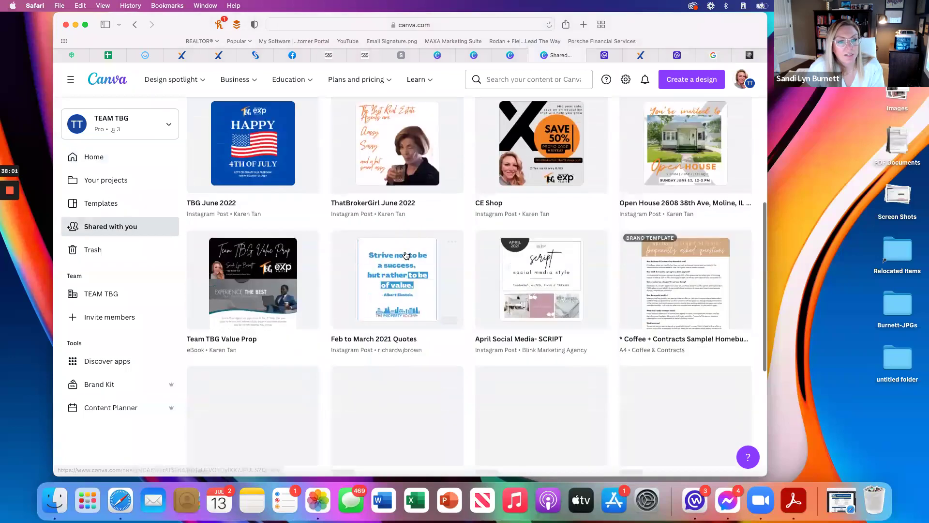
{"action": "scroll", "coordinate": [405, 255], "scroll_direction": "down", "scroll_amount": 3}
{"action": "scroll", "coordinate": [405, 255], "scroll_direction": "up", "scroll_amount": 10}
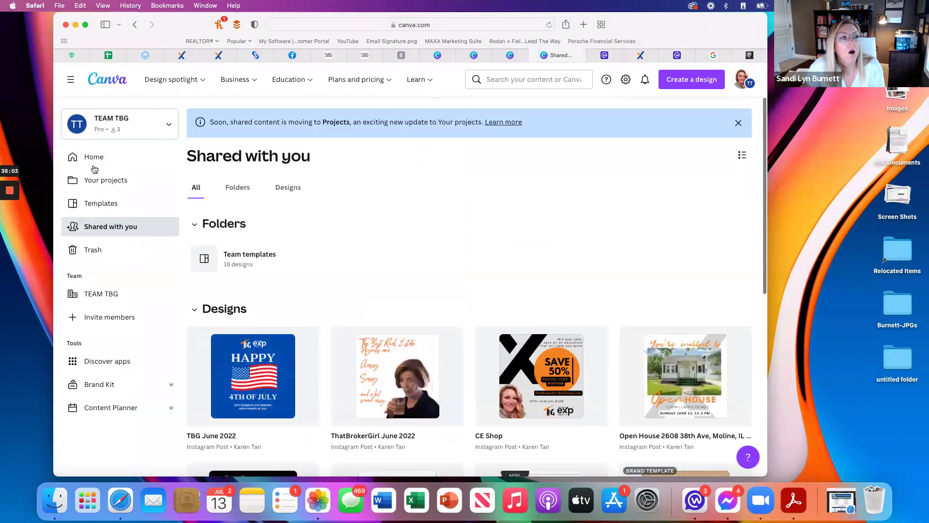
- Return to the home page and open the PV Class Reunion Instagram post from the recent designs
{"action": "left_click", "coordinate": [97, 158]}
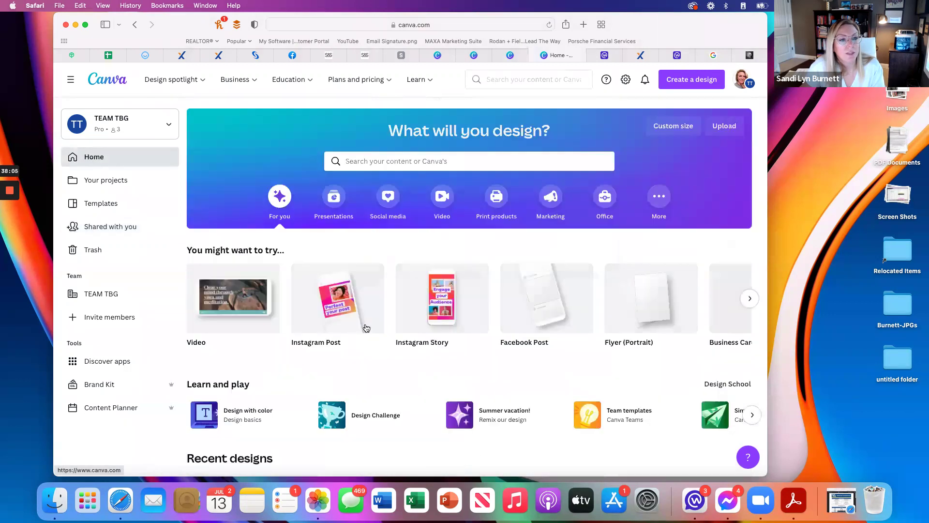
{"action": "scroll", "coordinate": [441, 231], "scroll_direction": "down", "scroll_amount": 3}
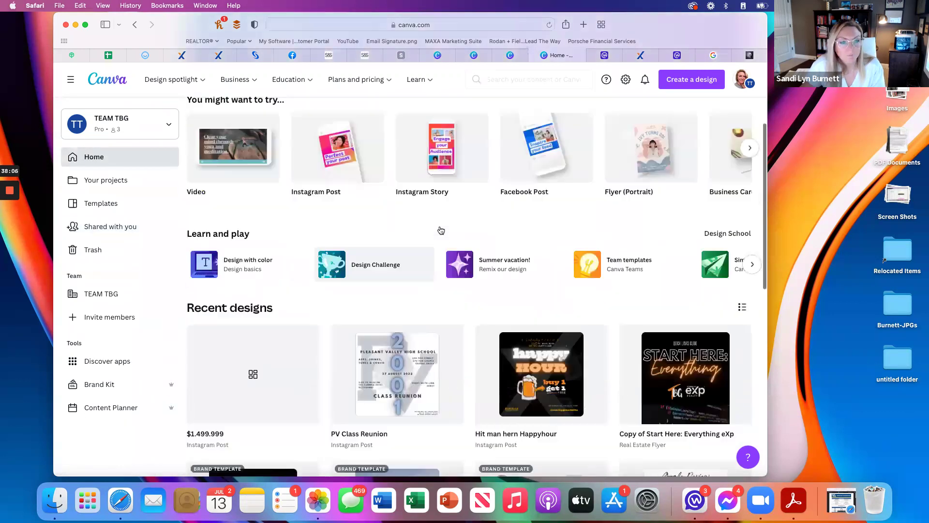
{"action": "scroll", "coordinate": [441, 231], "scroll_direction": "down", "scroll_amount": 3}
{"action": "left_click", "coordinate": [429, 239]}
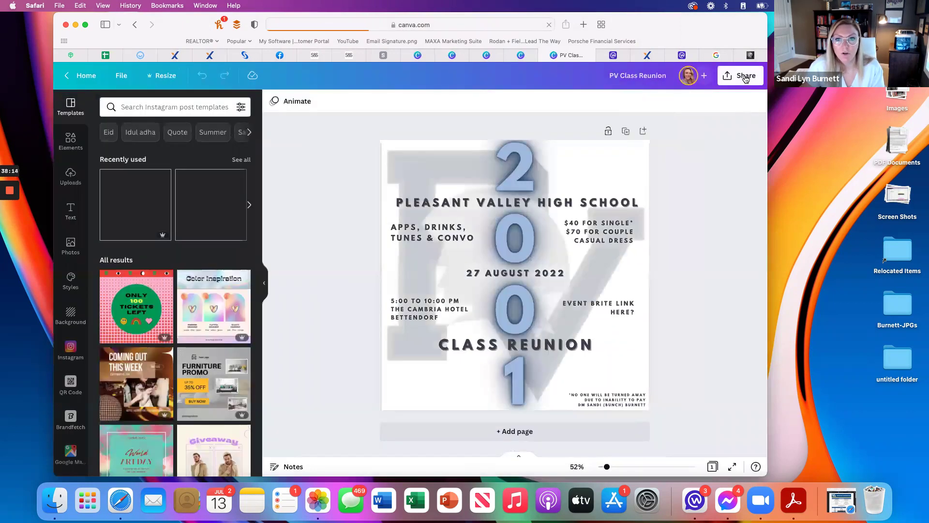
- Review the class reunion design's sharing options, including the view, comment and edit permissions for its public link
{"action": "left_click", "coordinate": [747, 75]}
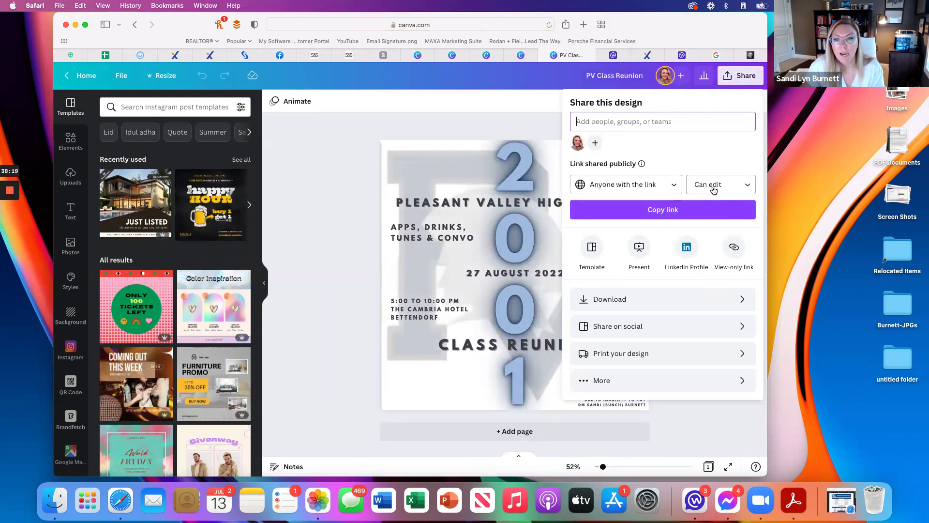
{"action": "left_click", "coordinate": [713, 190]}
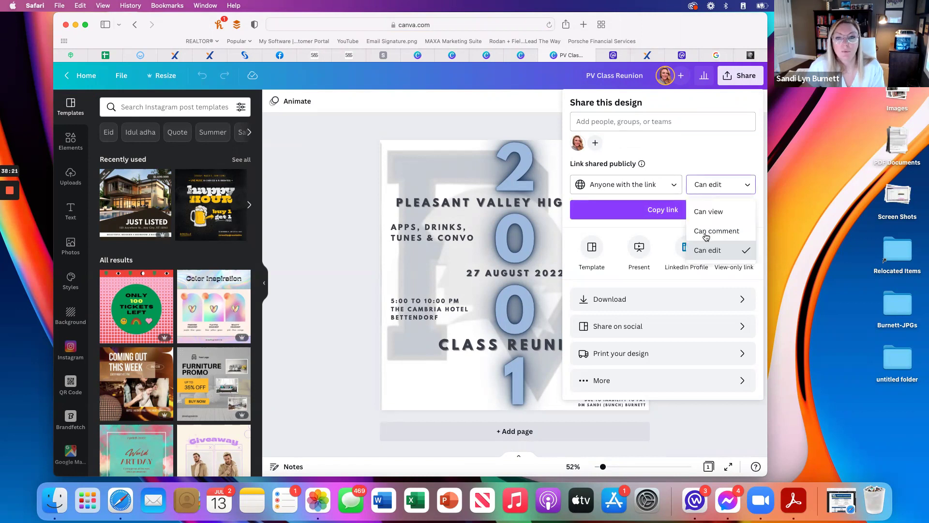
{"action": "left_click", "coordinate": [701, 173]}
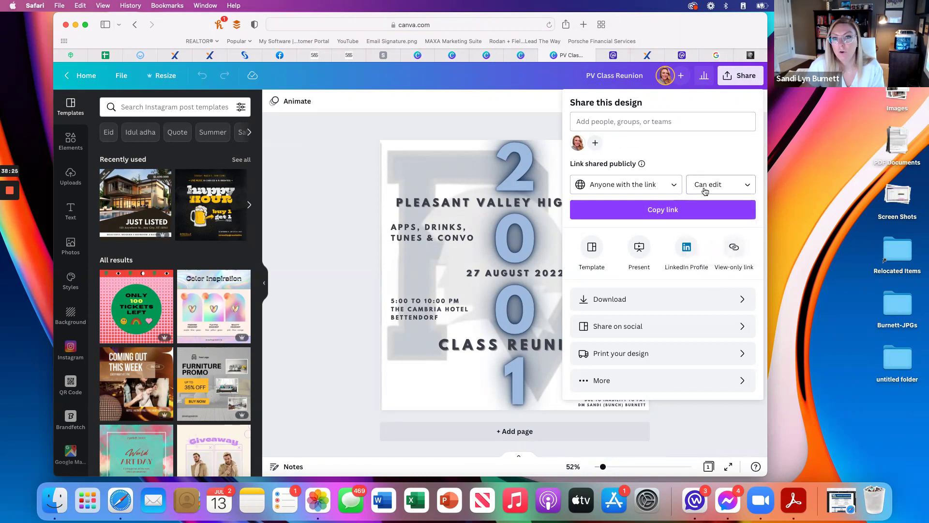
{"action": "left_click", "coordinate": [542, 126]}
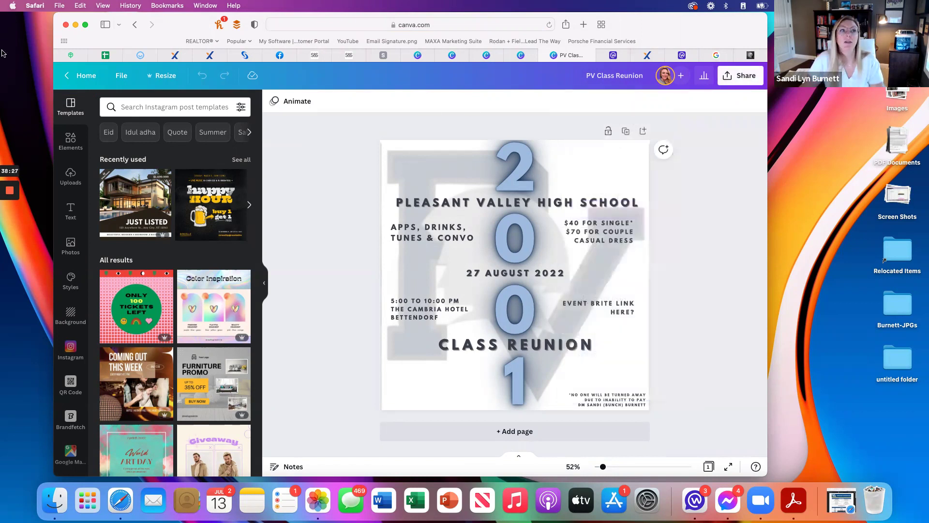
- Leave the class reunion design for the home page and look through the Learn and play tutorials
{"action": "left_click", "coordinate": [84, 82]}
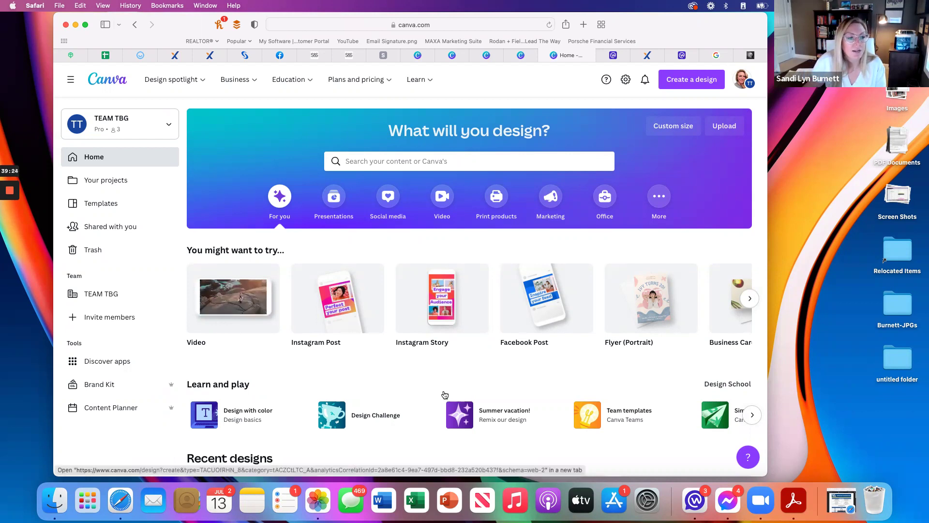
{"action": "scroll", "coordinate": [240, 268], "scroll_direction": "down", "scroll_amount": 5}
{"action": "scroll", "coordinate": [307, 280], "scroll_direction": "right", "scroll_amount": 3}
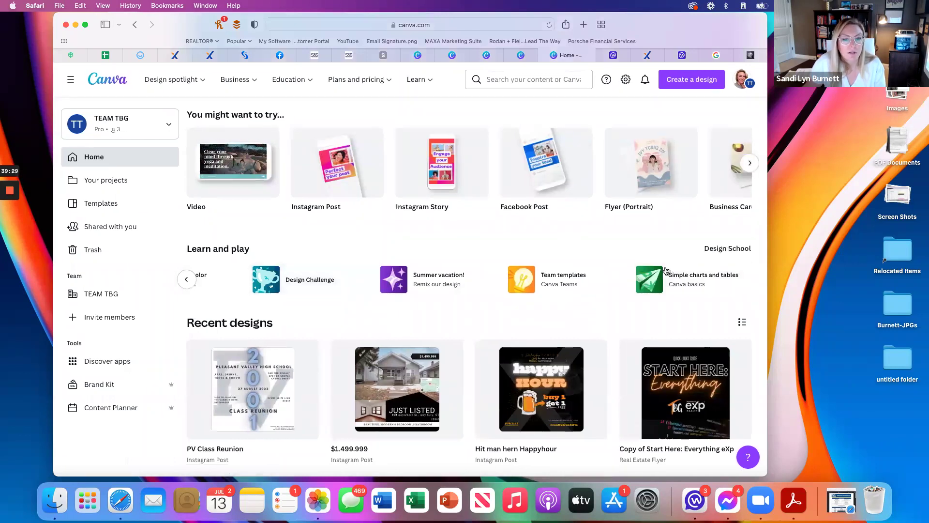
{"action": "scroll", "coordinate": [571, 217], "scroll_direction": "left", "scroll_amount": 3}
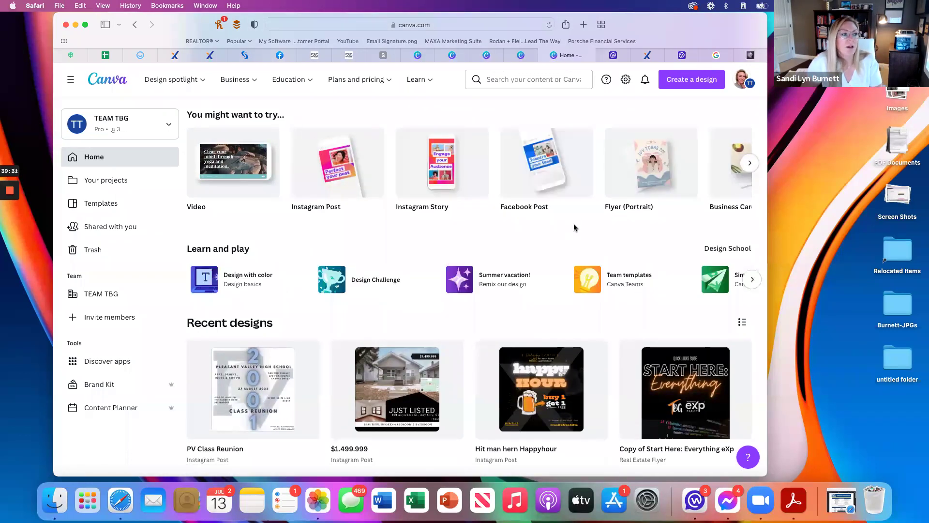